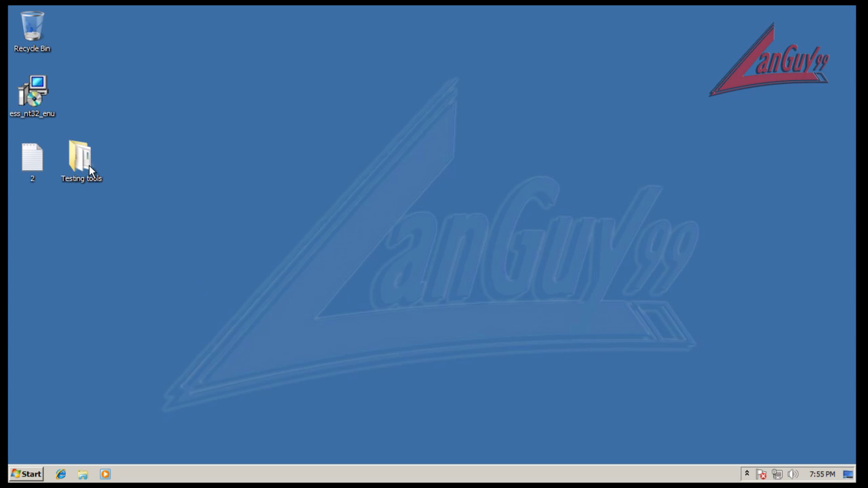
Move the Testing tools folder below file 2, then open ESET Smart Security from the tray
drag(91, 170, 43, 214)
click(134, 220)
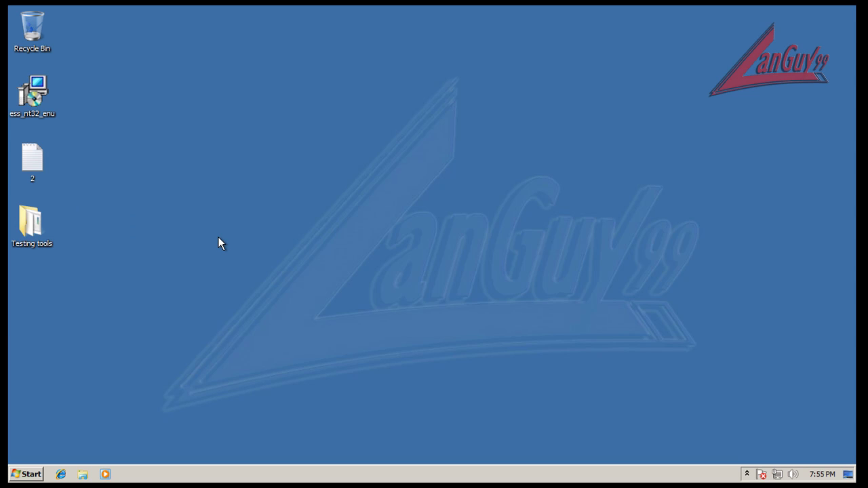
drag(216, 228, 360, 236)
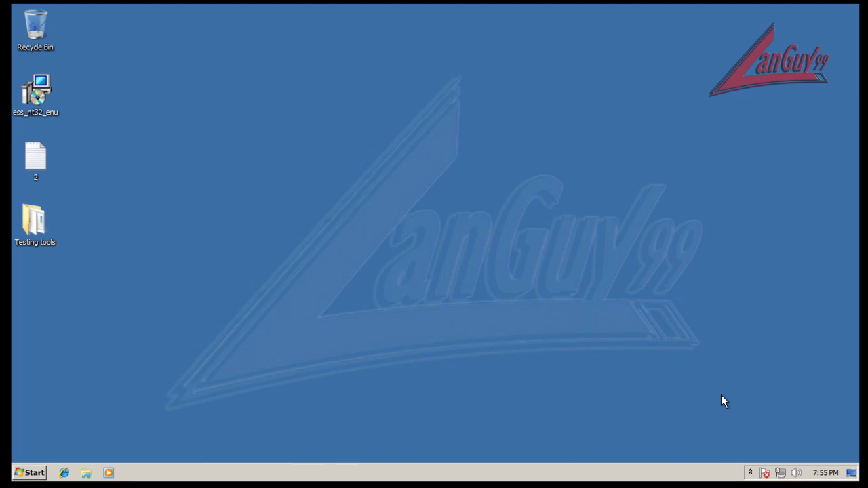
click(750, 472)
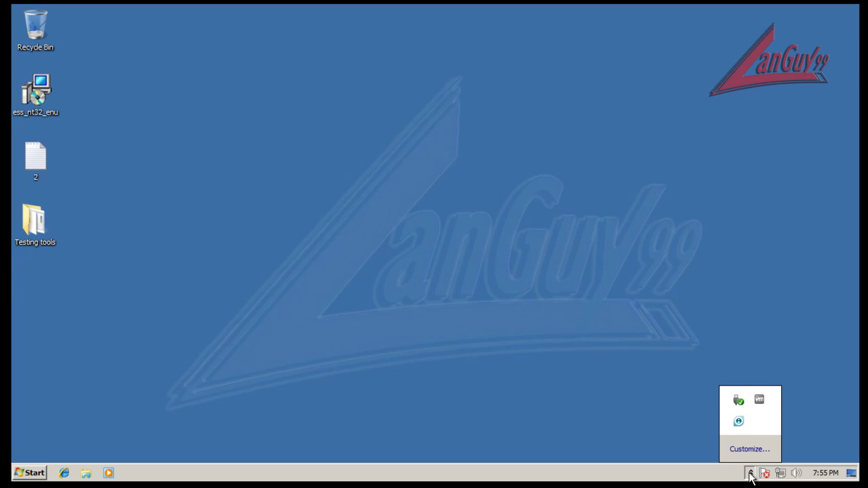
click(739, 422)
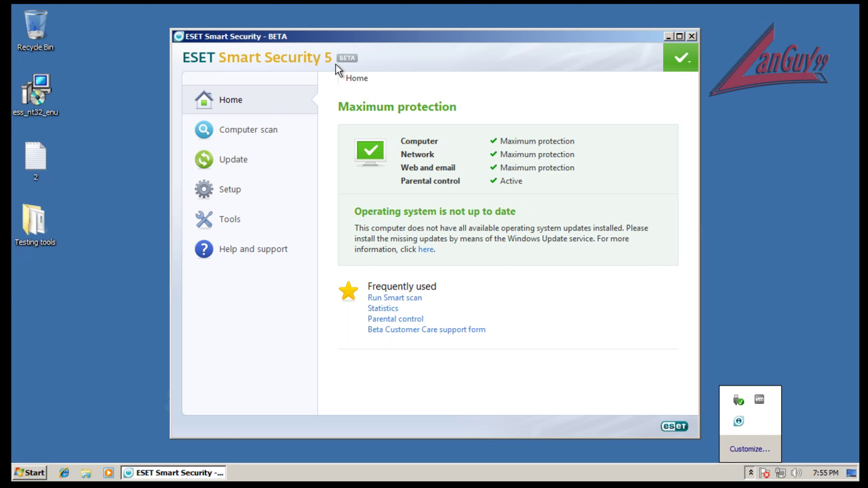
Start the virus signature database update, then show the Setup page listing protection modules
drag(381, 38, 375, 37)
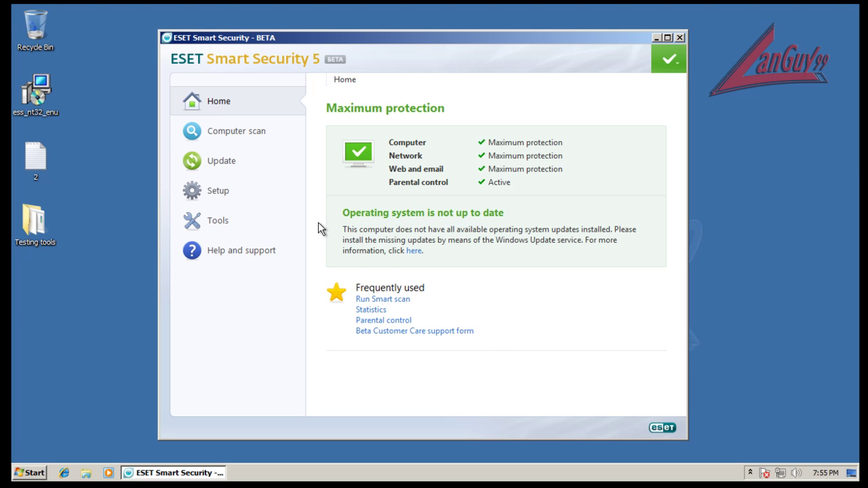
click(246, 136)
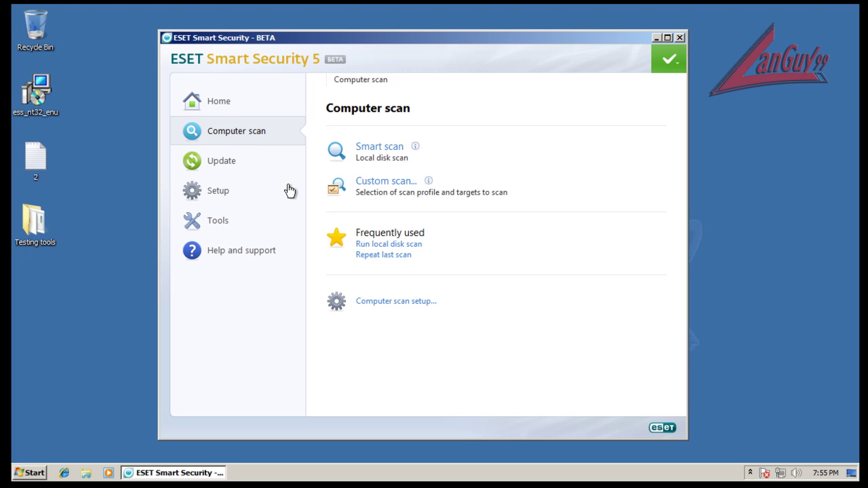
click(232, 166)
click(404, 149)
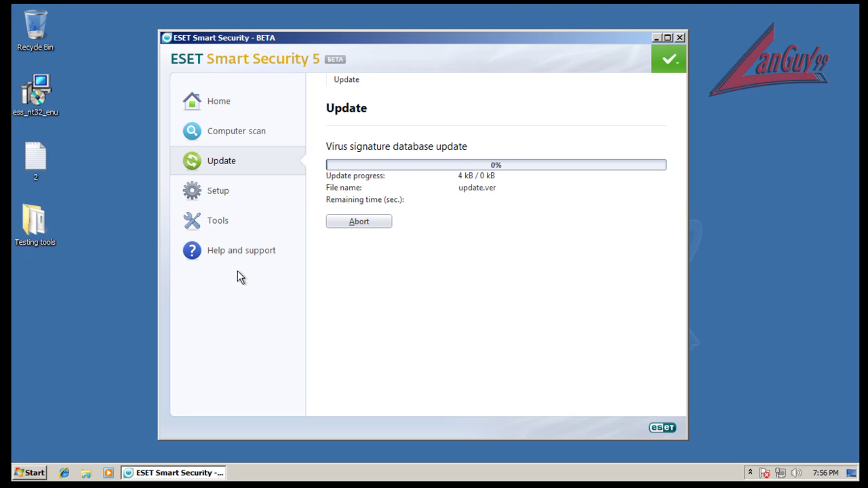
click(213, 197)
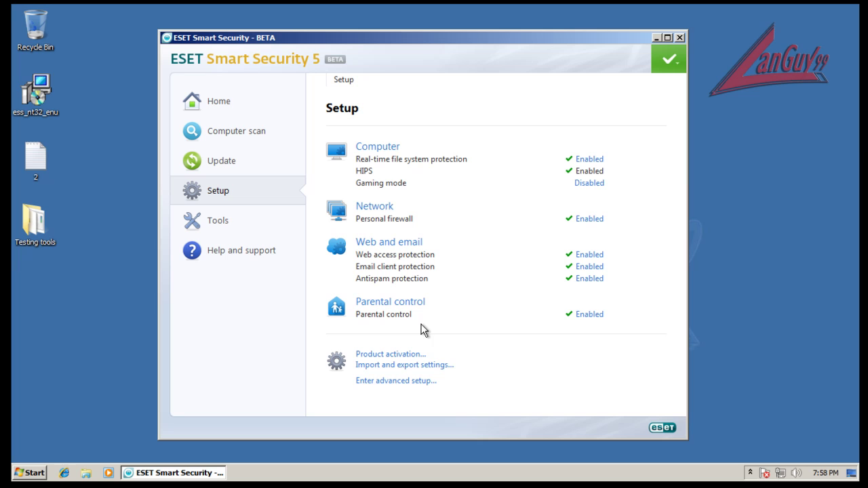
View the empty Cloud-Powered Reputation process list under Tools, then open the quick protection menu
click(222, 226)
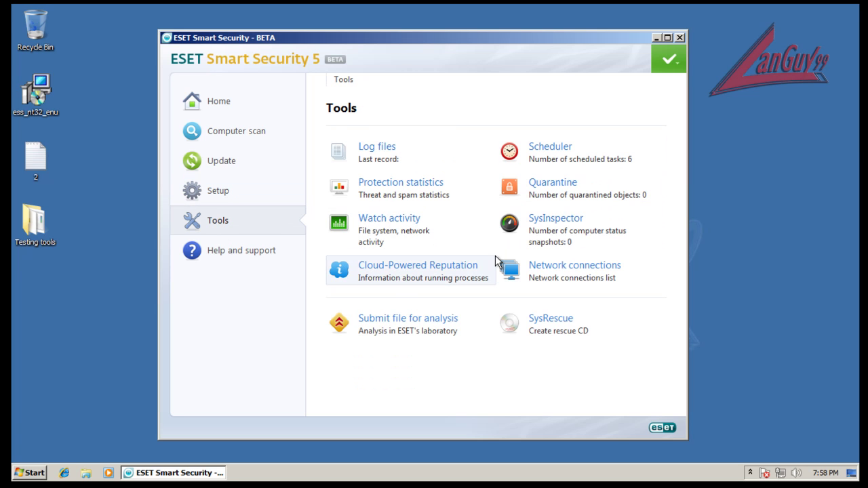
click(446, 272)
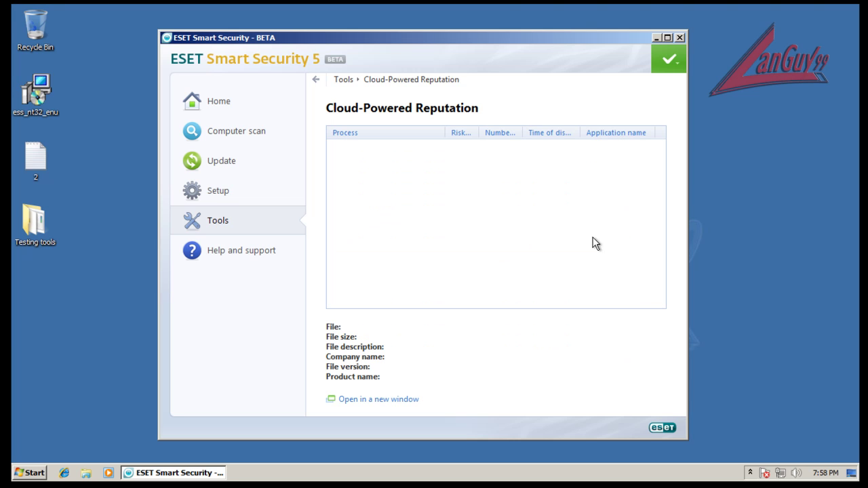
click(212, 226)
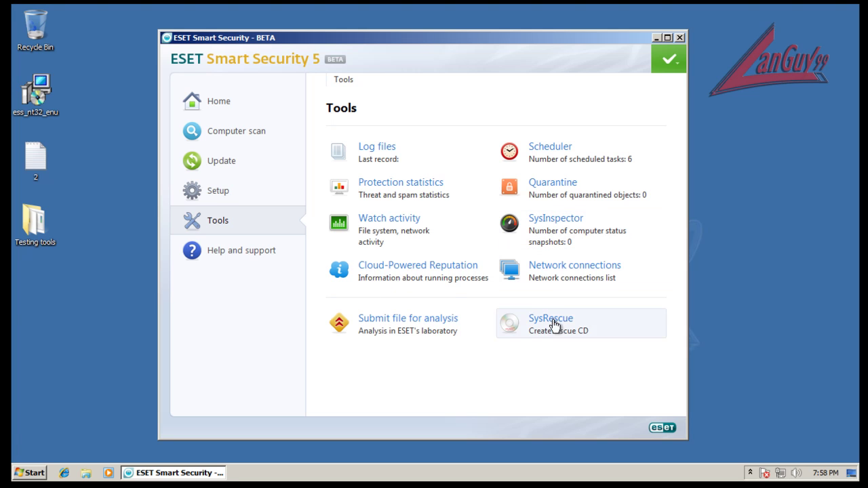
click(679, 61)
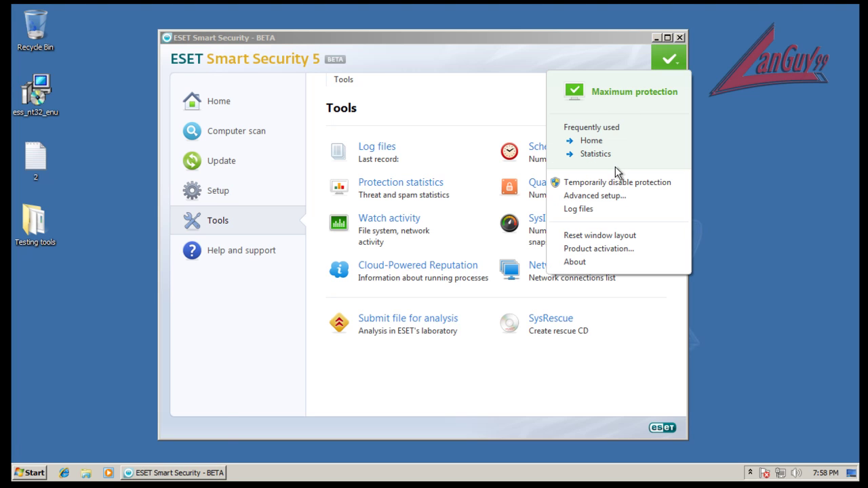
Open Advanced setup and view the Computer, antivirus/antispyware and real-time file system protection settings
click(597, 196)
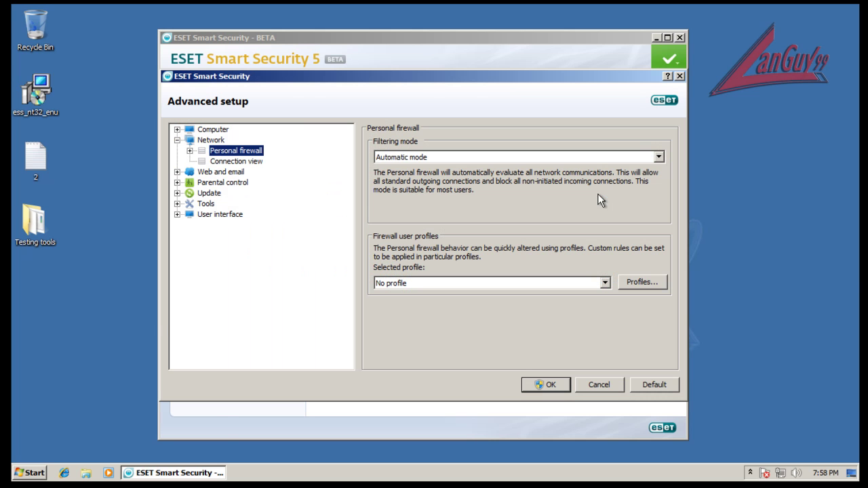
click(177, 130)
click(215, 131)
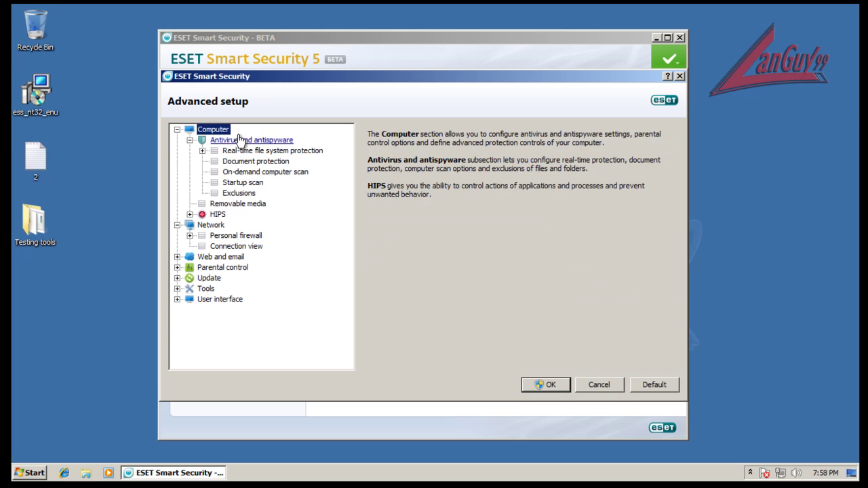
click(241, 140)
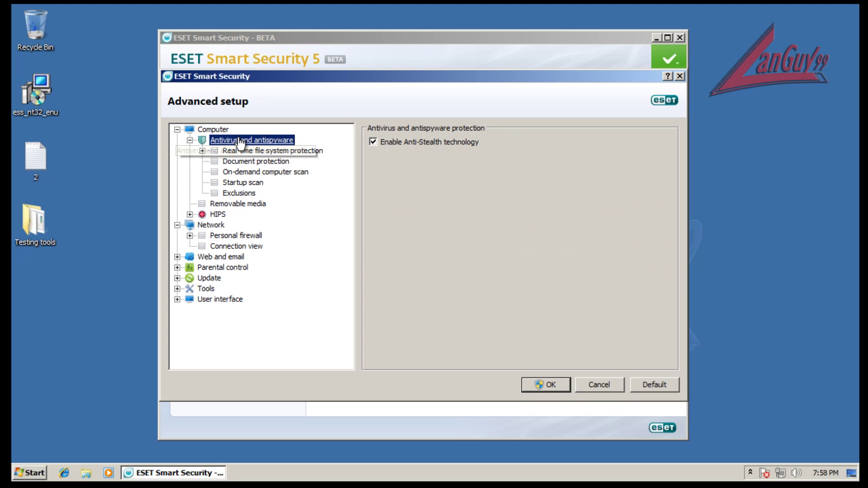
click(293, 150)
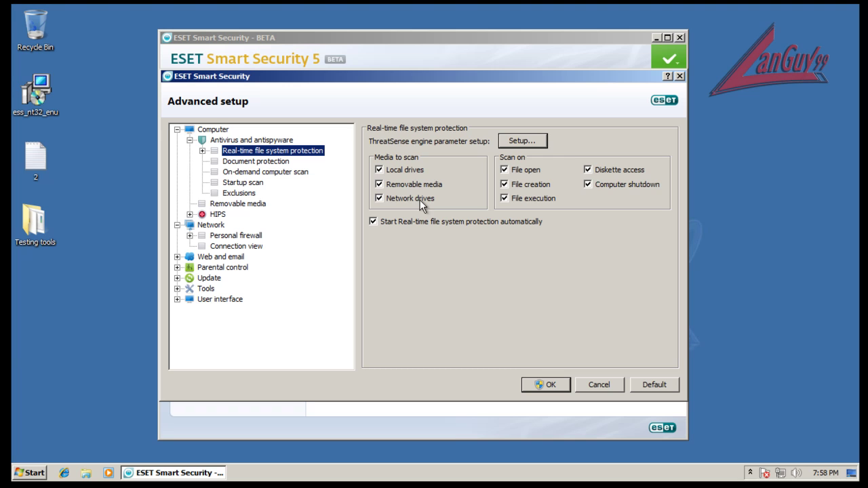
Review document protection, advanced real-time options and the Smart scan on-demand settings, expanding HIPS
click(256, 162)
click(202, 150)
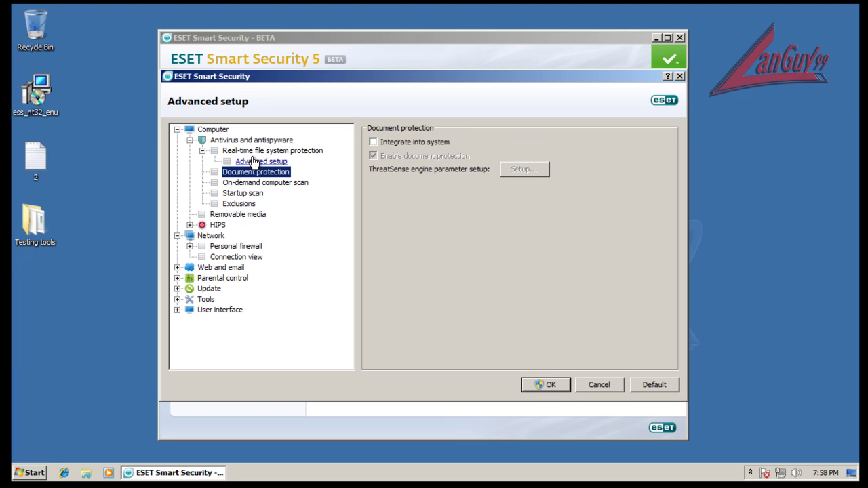
click(258, 161)
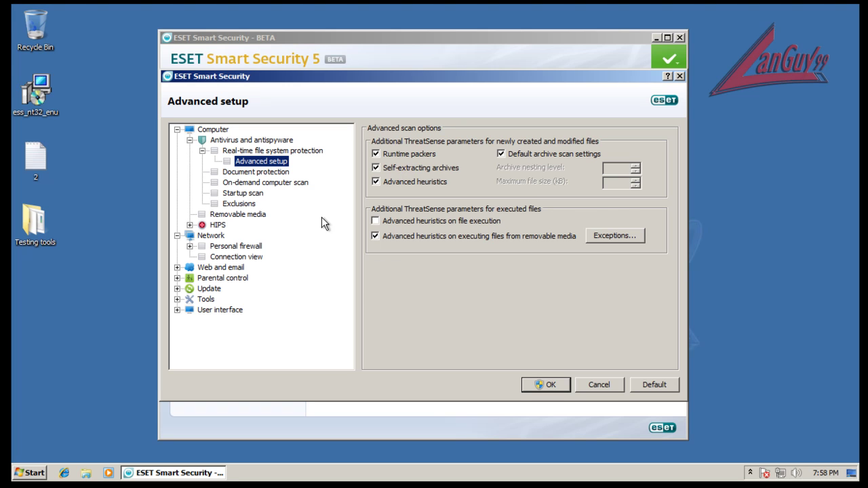
click(266, 174)
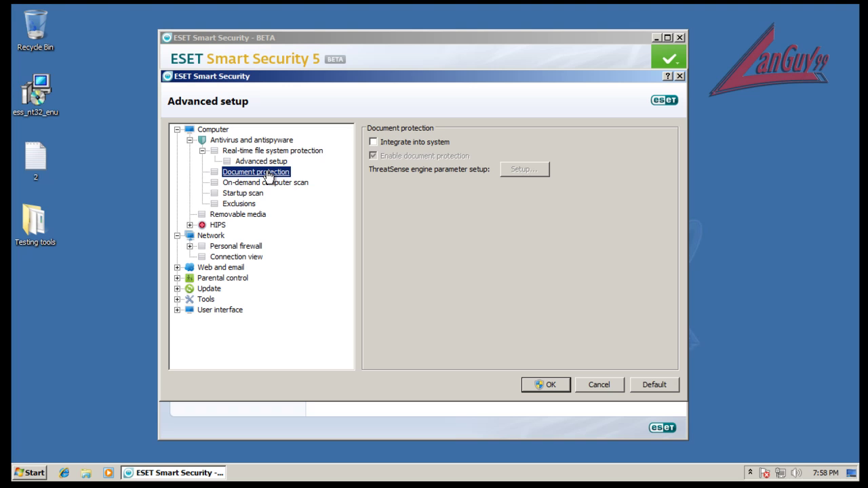
click(266, 185)
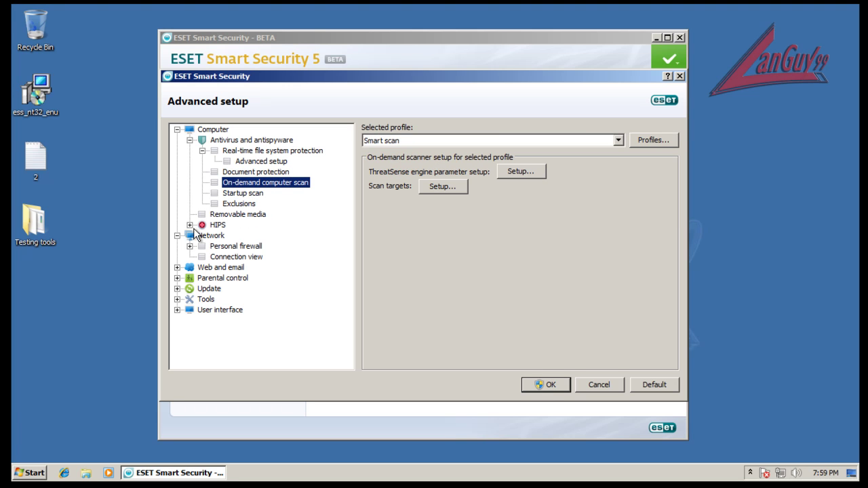
click(190, 225)
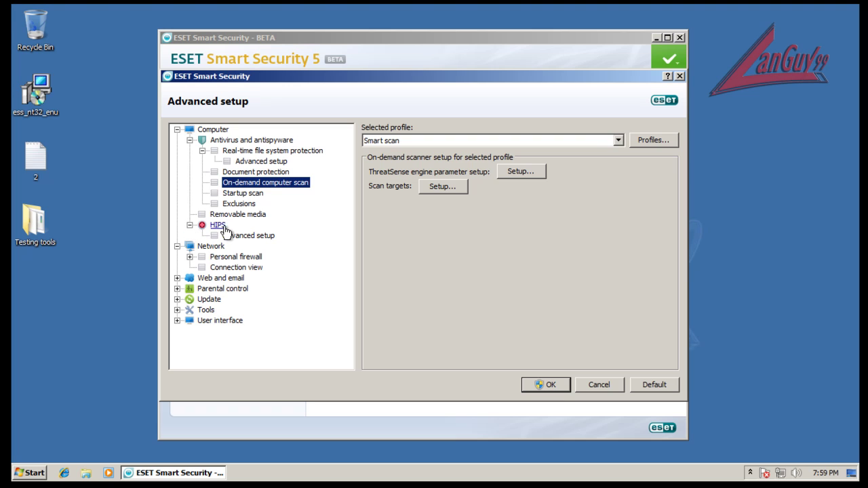
Show the HIPS settings and confirm the HIPS rules list is empty
click(218, 225)
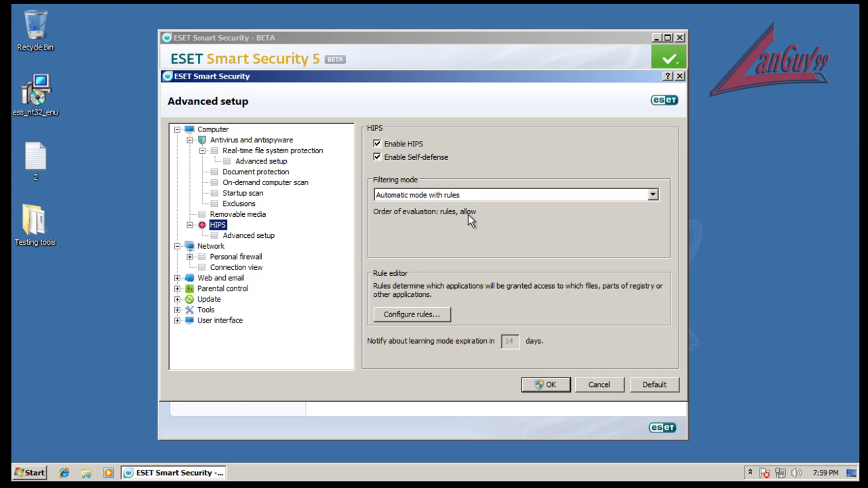
click(438, 311)
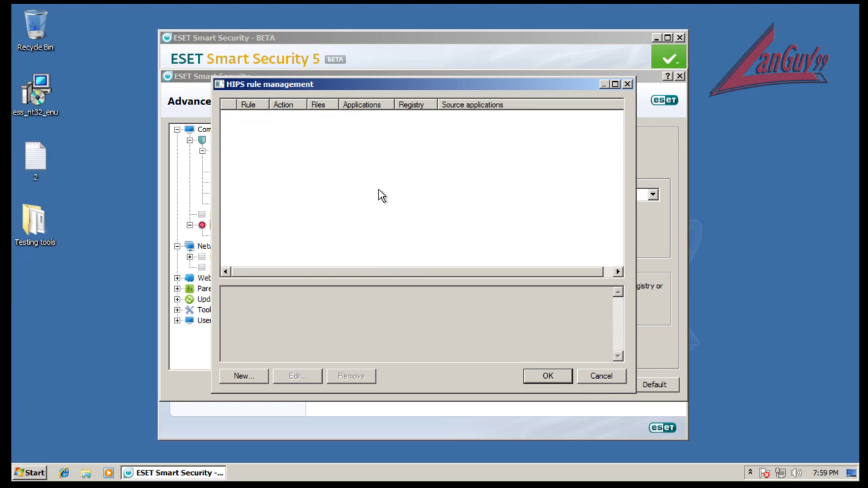
click(601, 377)
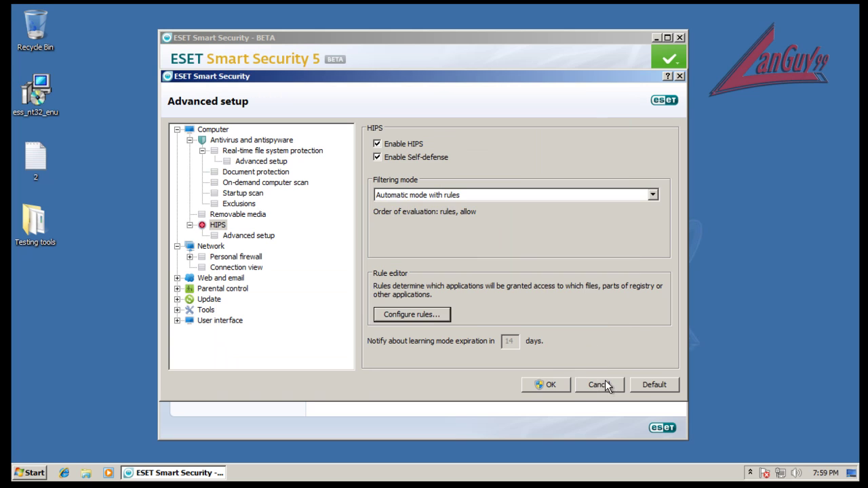
Try the Interactive, Policy-based, Automatic with rules and Learning HIPS filtering modes
click(464, 195)
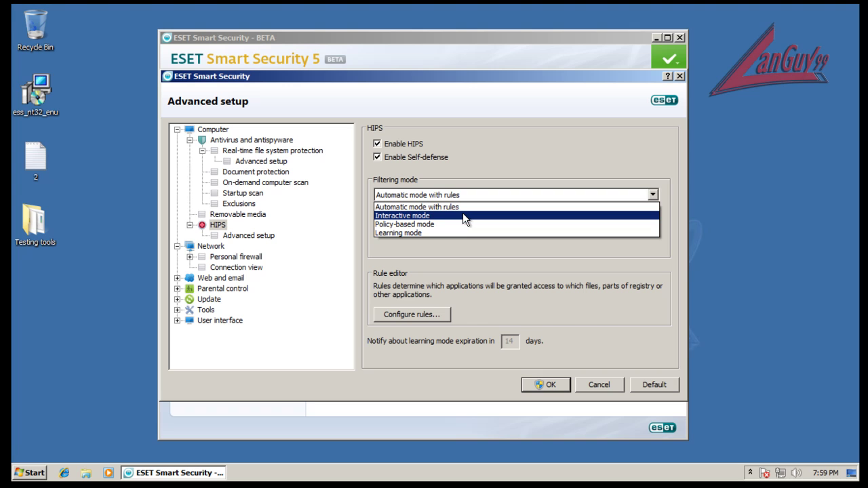
click(462, 215)
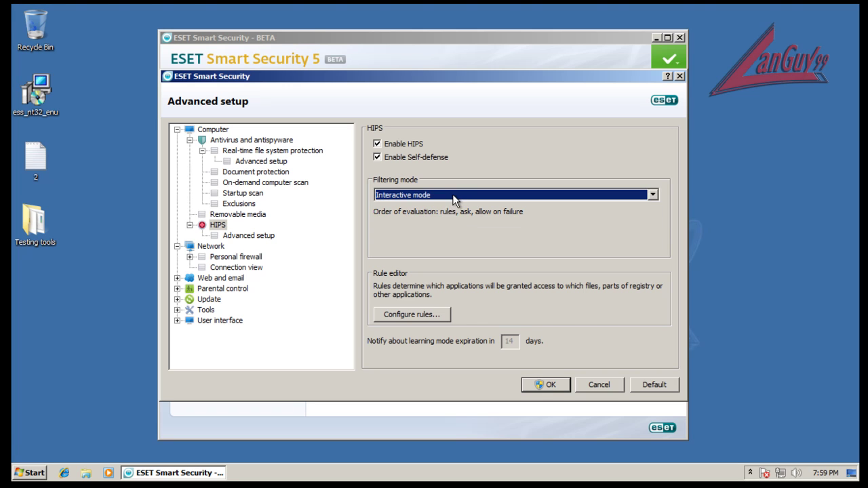
click(452, 195)
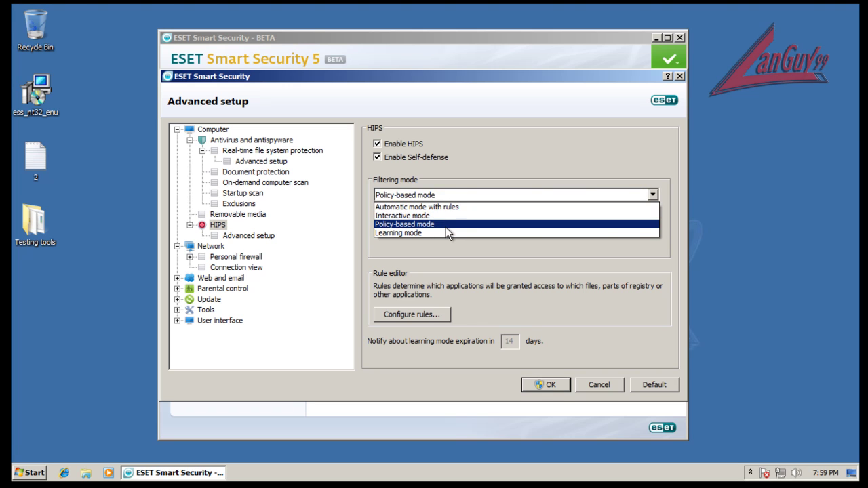
click(446, 227)
click(443, 198)
click(447, 224)
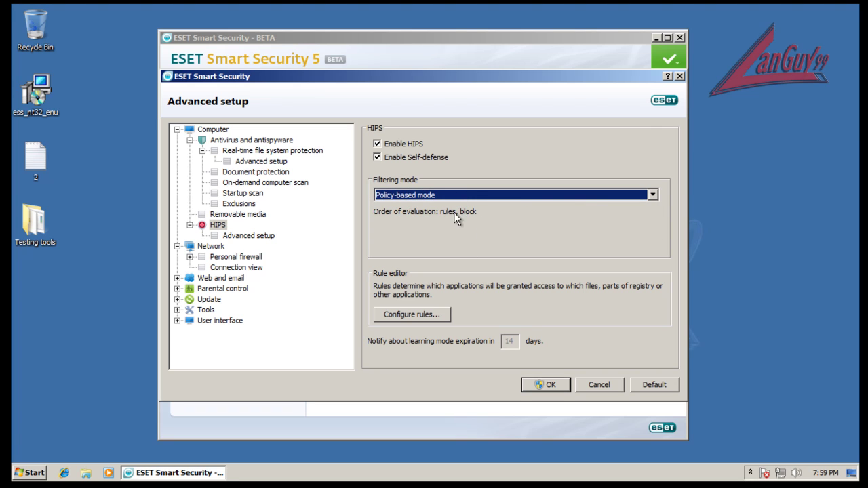
click(450, 197)
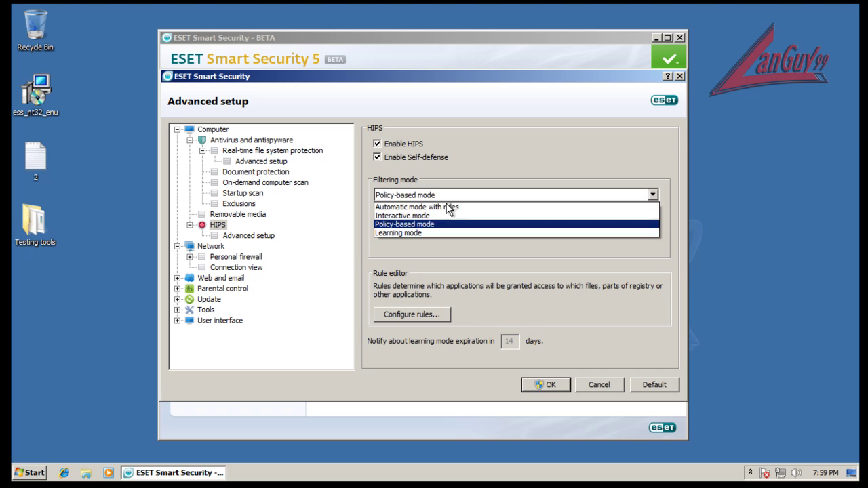
click(446, 206)
click(442, 194)
click(446, 216)
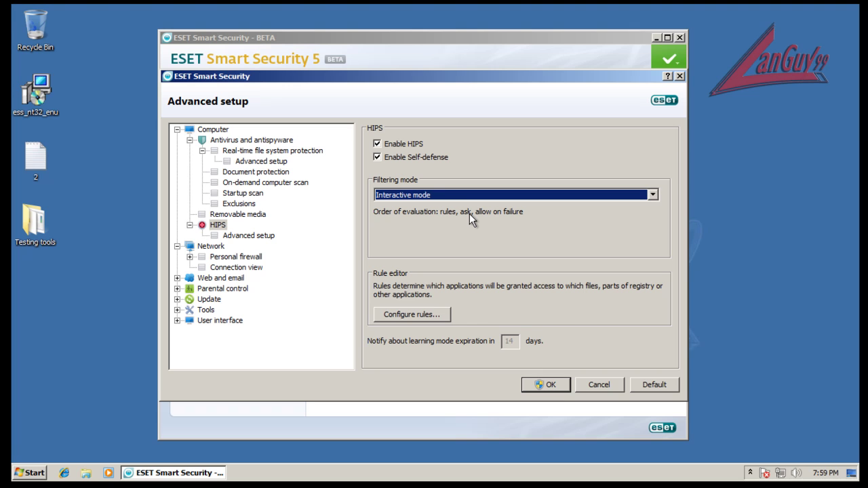
click(462, 195)
click(463, 233)
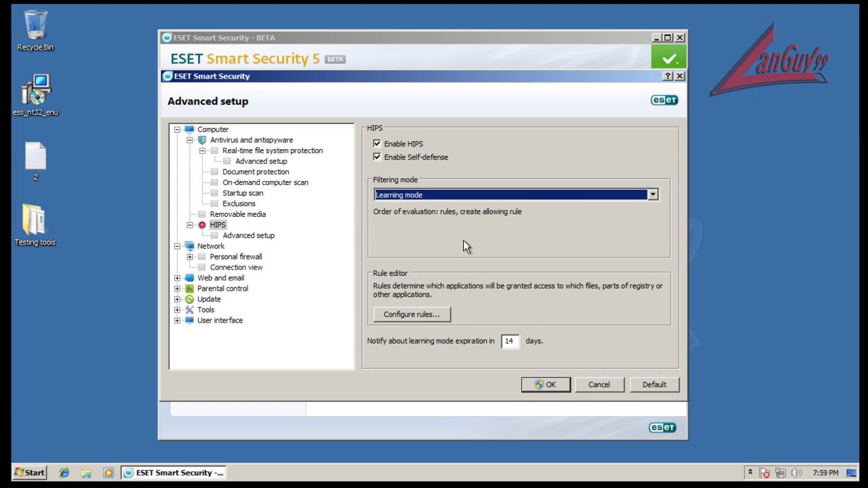
Cycle through the filtering modes again, settle on Interactive mode and save with OK
click(465, 195)
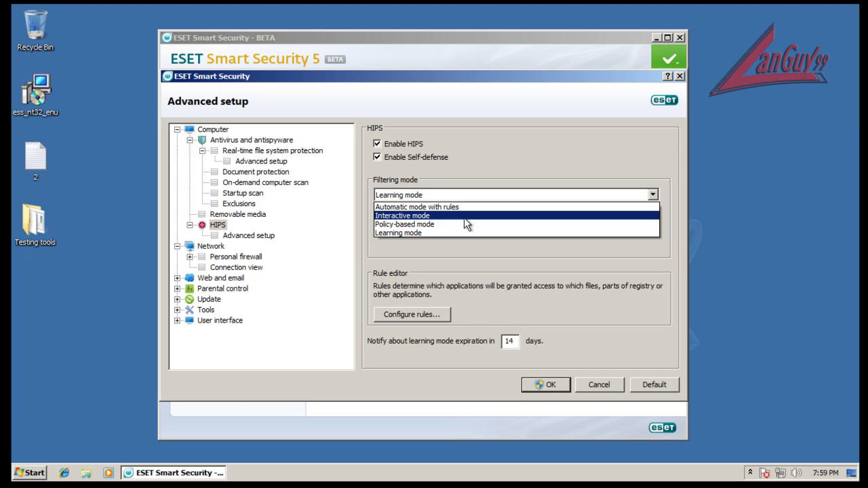
click(475, 361)
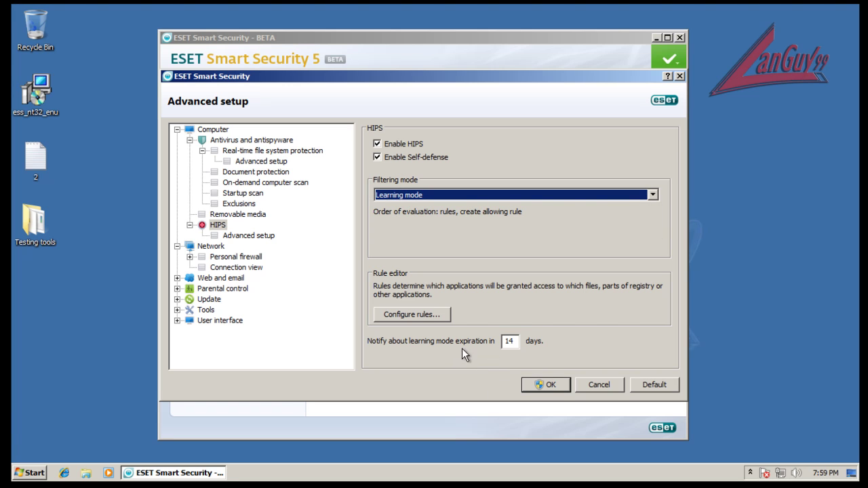
click(505, 196)
click(467, 217)
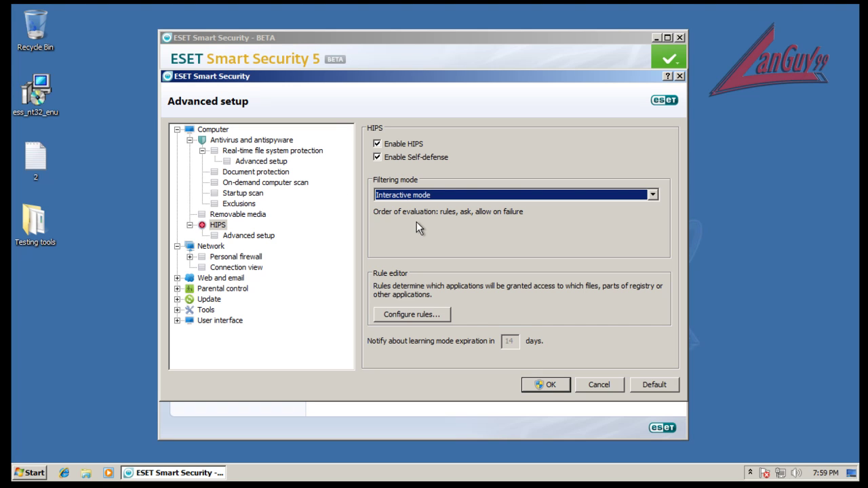
click(432, 195)
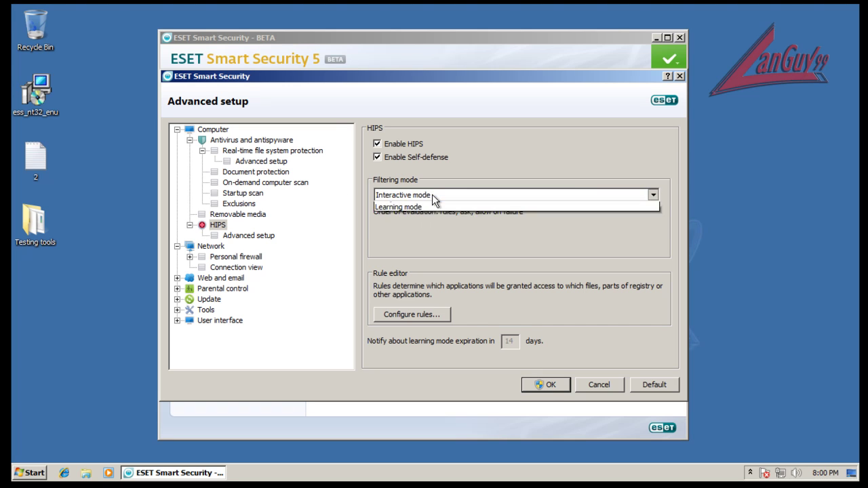
click(430, 225)
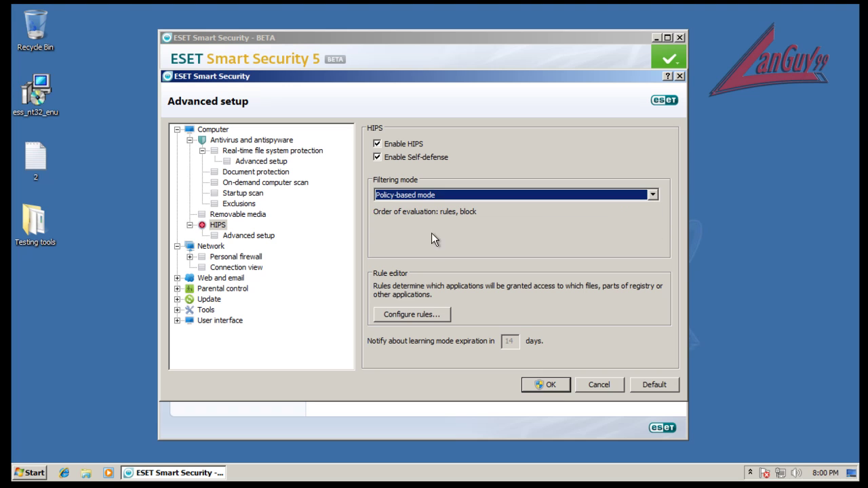
click(437, 196)
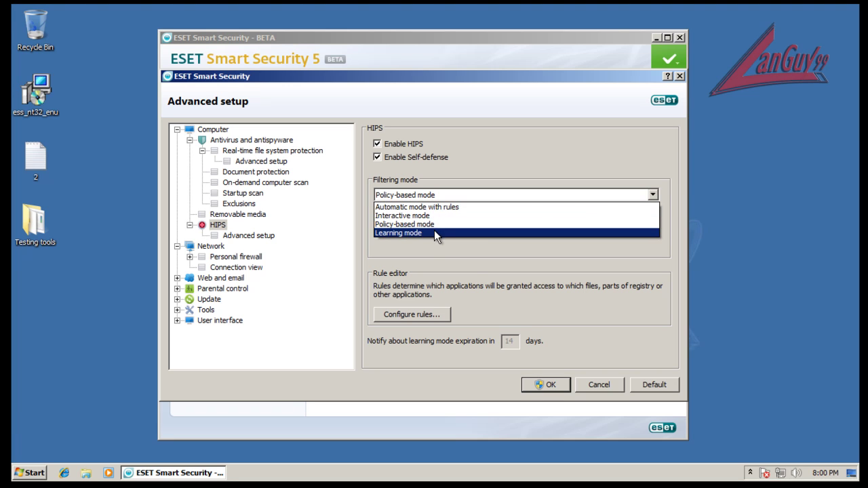
click(436, 206)
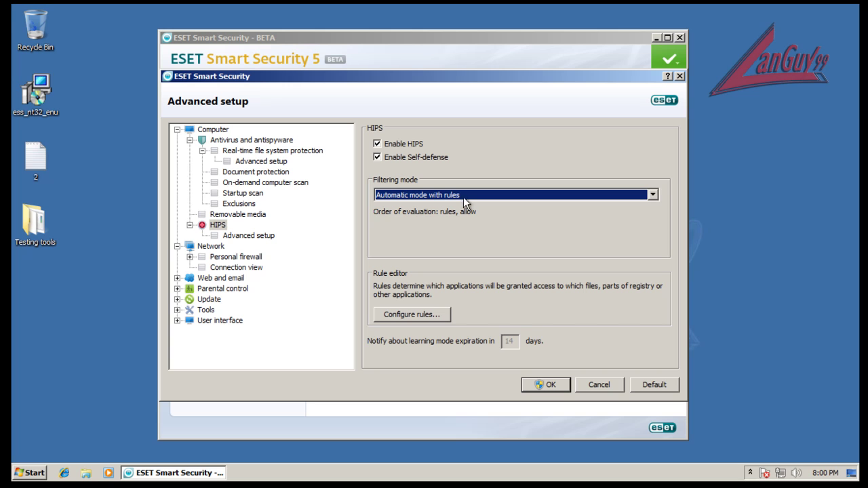
click(463, 195)
click(434, 216)
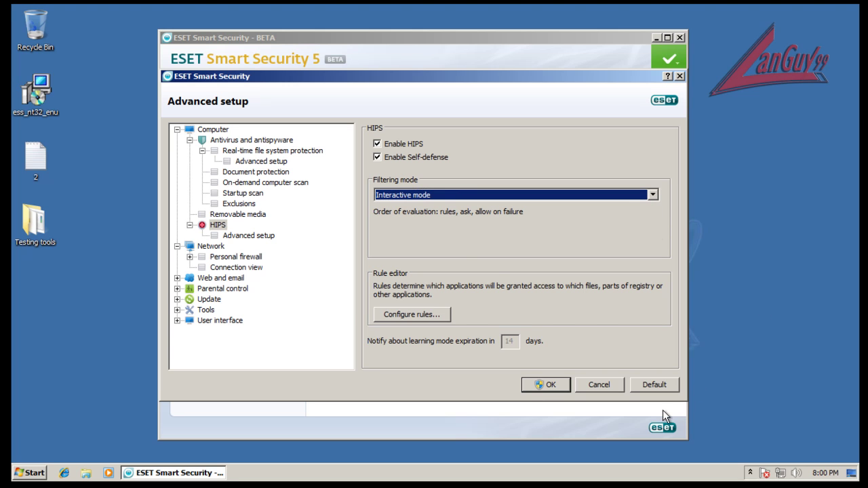
click(548, 384)
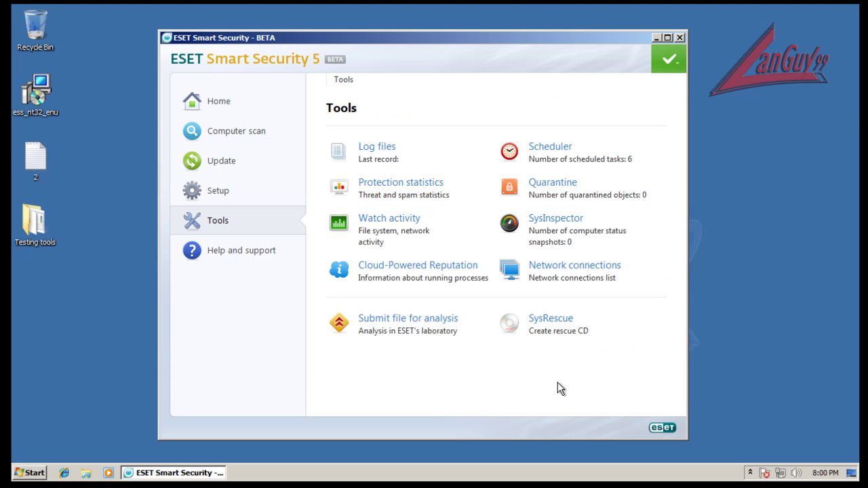
Close ESET and open Task Manager's Processes list showing processes from all users
click(680, 38)
right_click(359, 478)
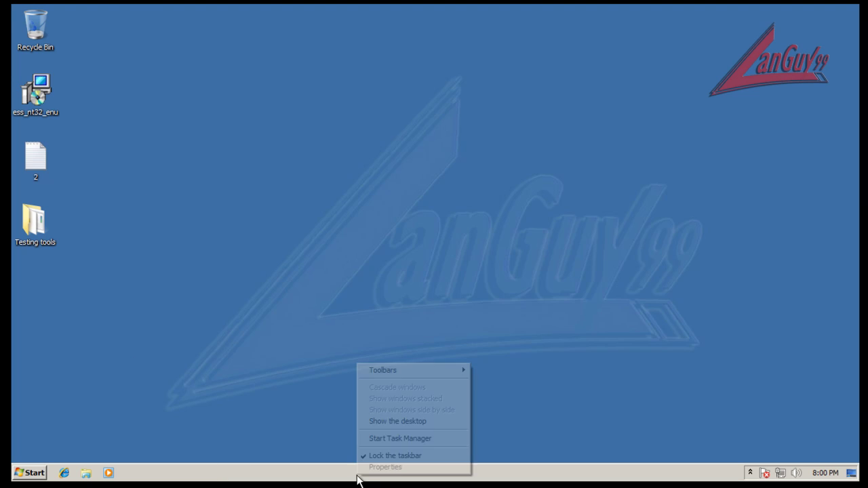
click(396, 440)
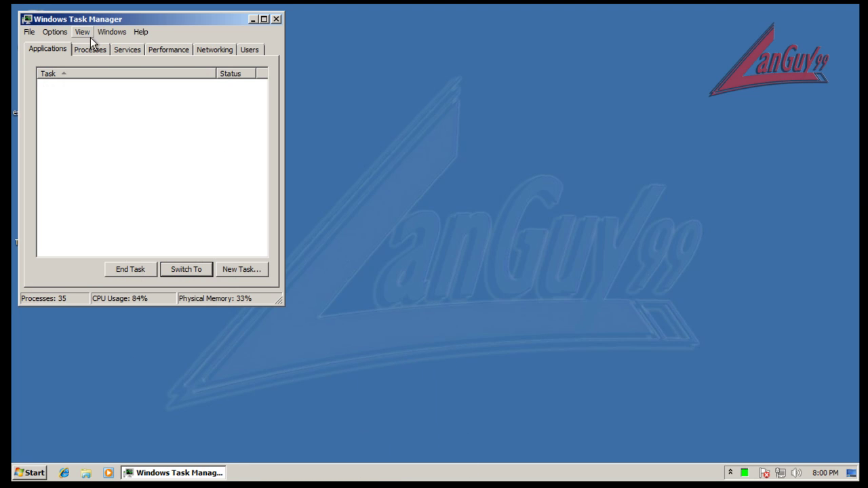
click(95, 49)
click(153, 271)
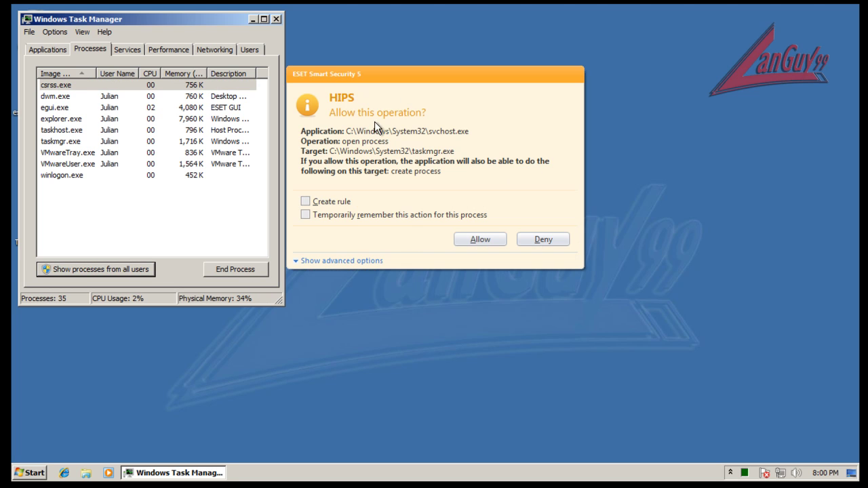
Answer the svchost and consent.exe HIPS prompts with Create rule and Allow
drag(397, 77, 413, 114)
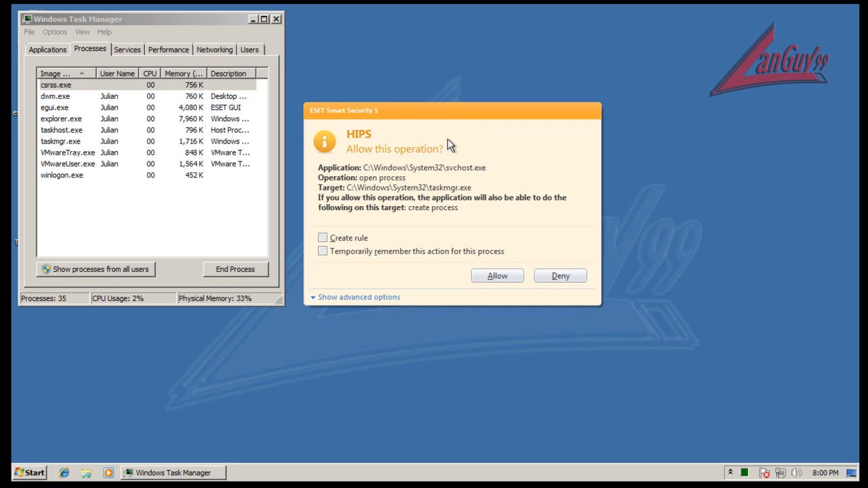
click(348, 238)
click(354, 299)
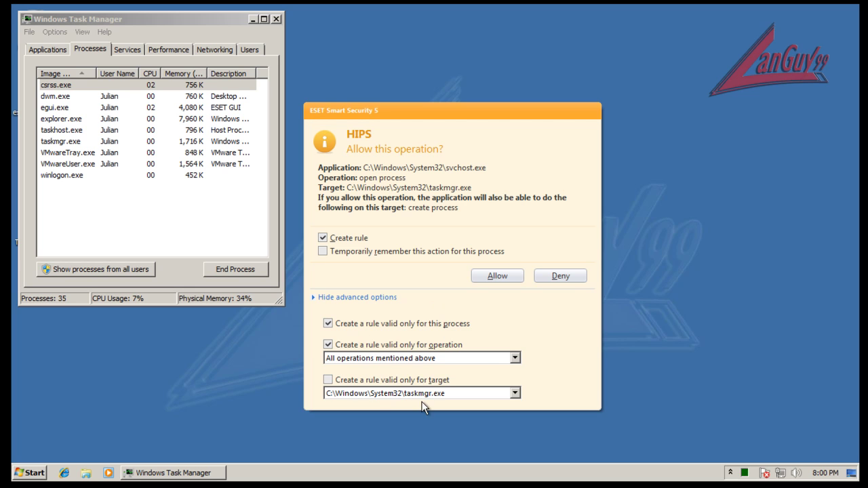
click(373, 298)
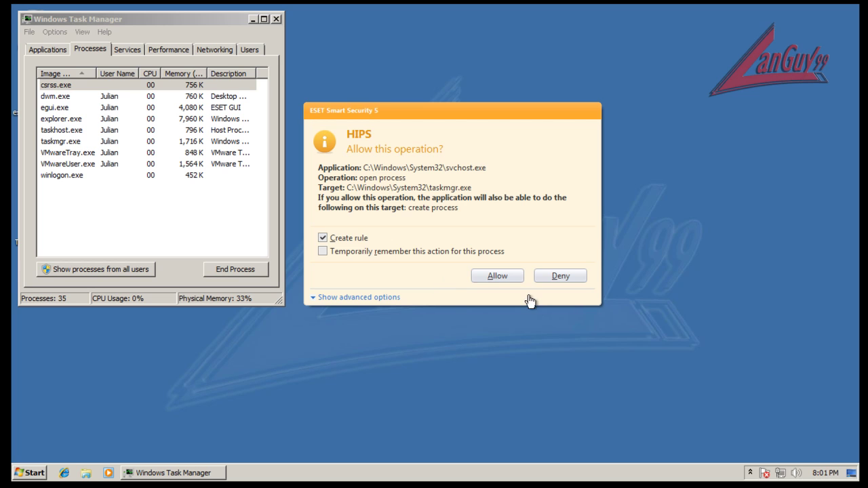
click(516, 279)
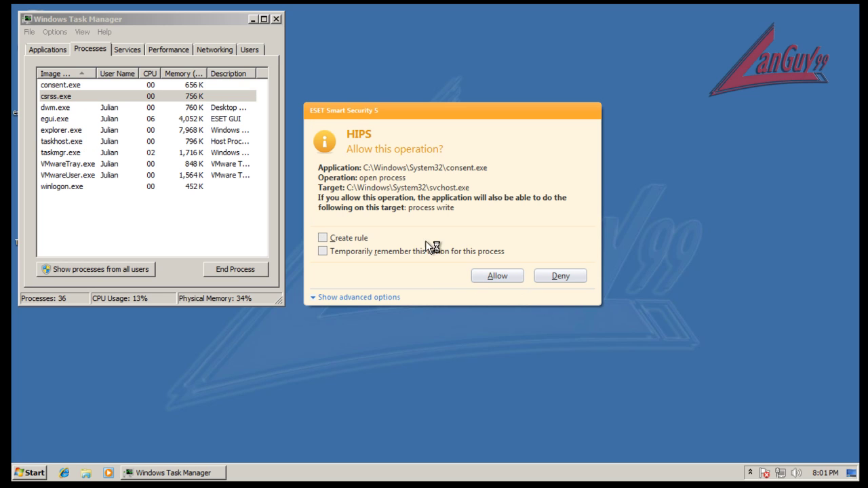
click(346, 238)
Allow the remaining consent.exe and svchost HIPS prompts, creating rules for them
click(493, 277)
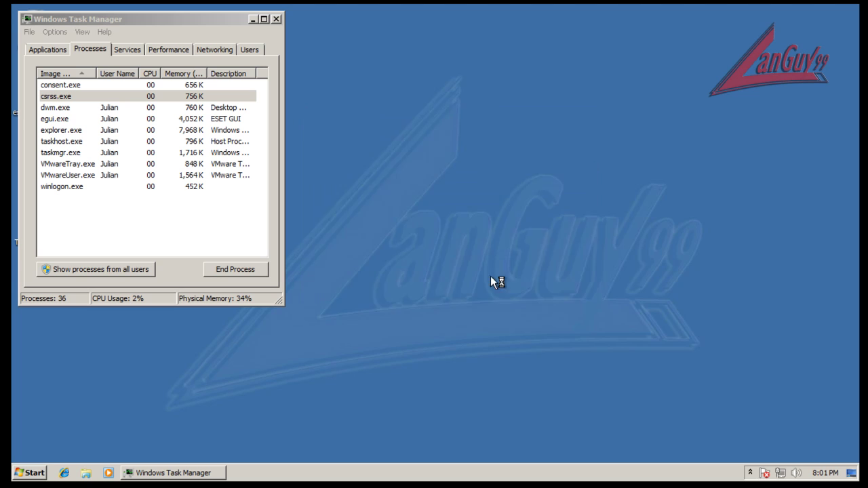
click(347, 240)
click(512, 277)
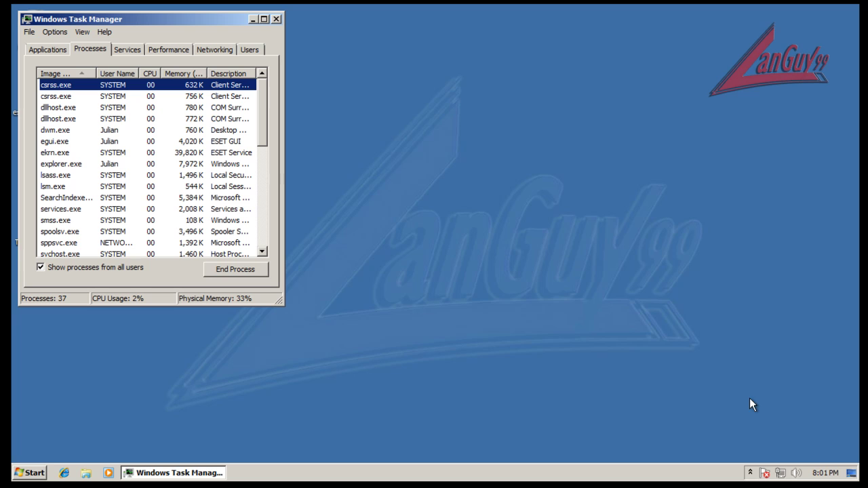
Sort processes by description and inspect the egui.exe and ekrn.exe ESET processes
mouse_move(218, 18)
mouse_down()
mouse_move(341, 56)
mouse_move(215, 15)
mouse_up()
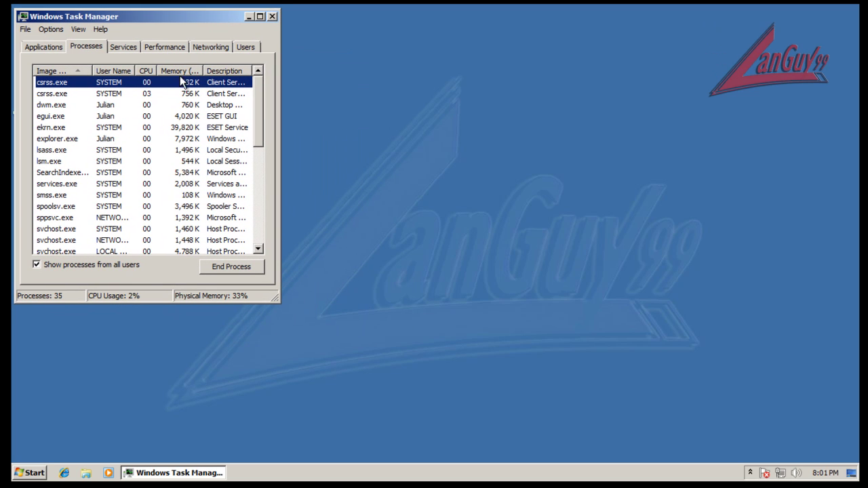
click(227, 70)
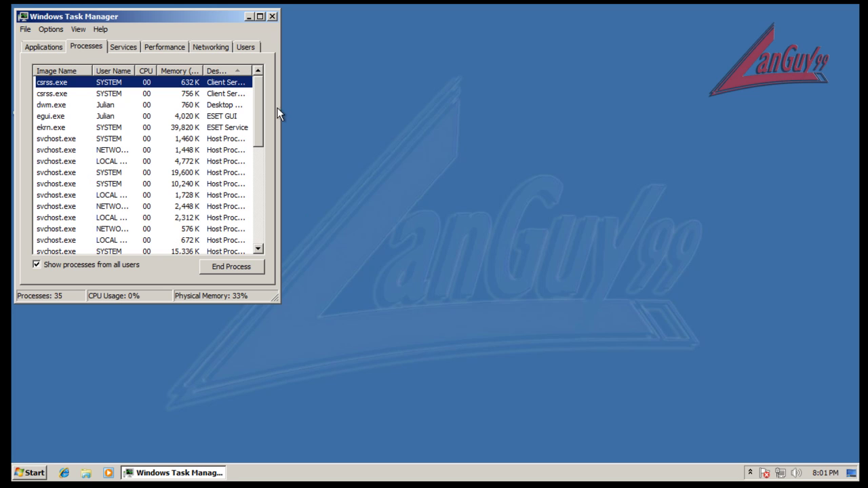
mouse_move(258, 115)
mouse_down()
mouse_move(257, 210)
mouse_move(259, 106)
mouse_up()
click(60, 127)
click(59, 117)
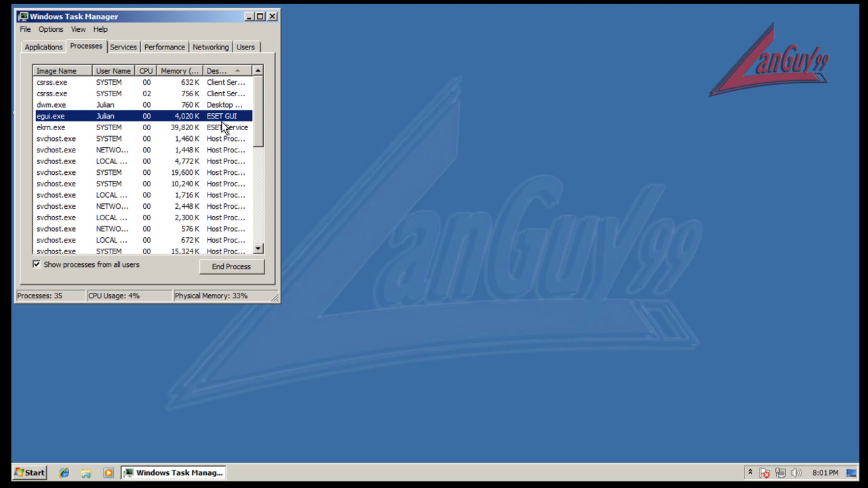
click(190, 130)
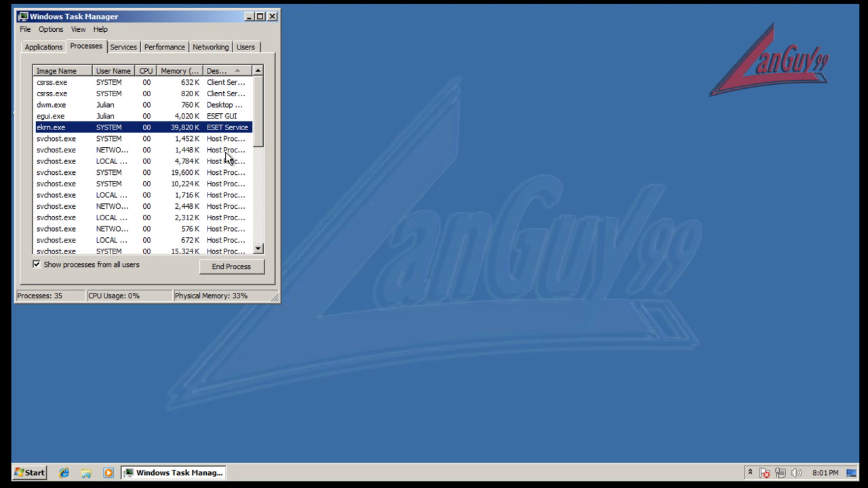
Close Task Manager and launch Internet Explorer, allowing its iexplore.exe HIPS prompts with rules
click(271, 17)
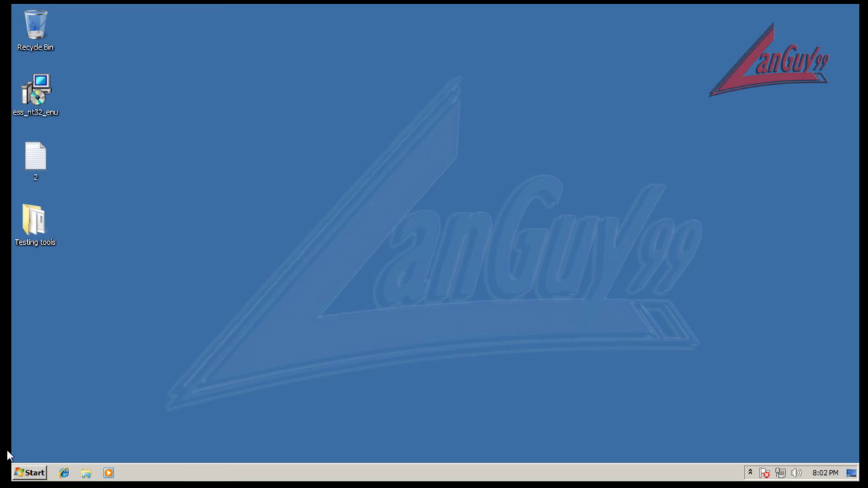
click(64, 472)
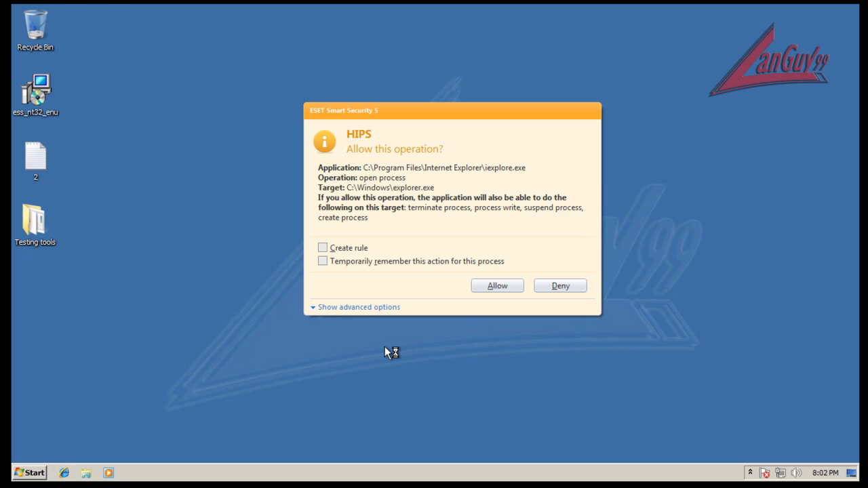
click(363, 250)
click(480, 284)
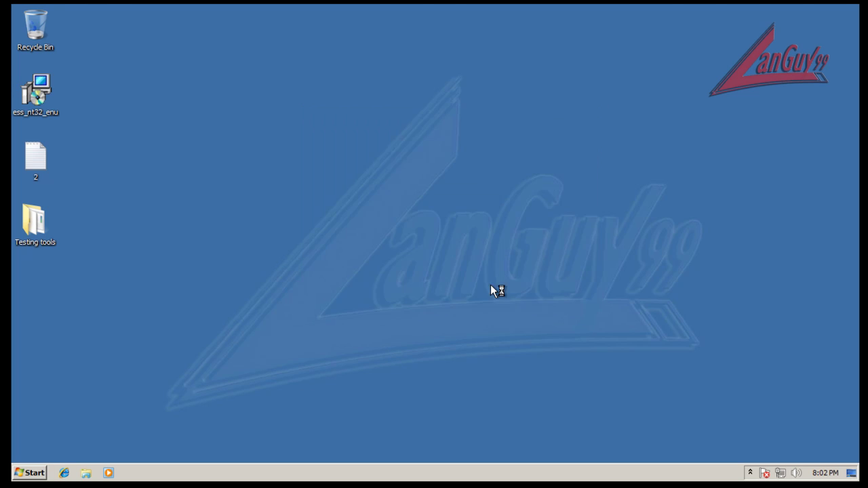
click(360, 239)
click(509, 279)
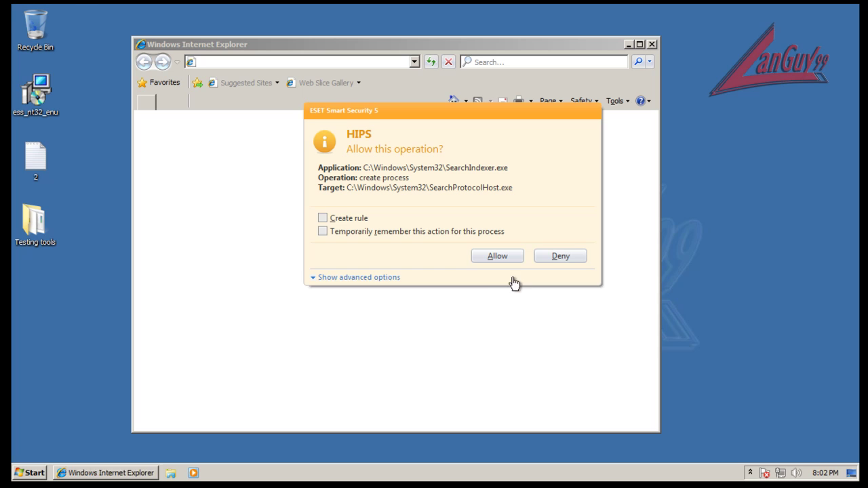
Allow SearchIndexer with a rule, load the msn.com home page, and bring up ESET
drag(512, 118, 703, 274)
click(560, 374)
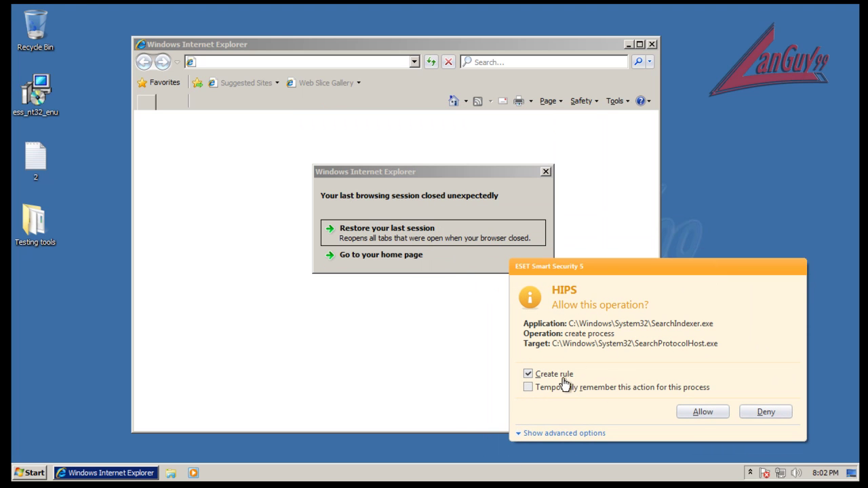
click(698, 415)
click(387, 257)
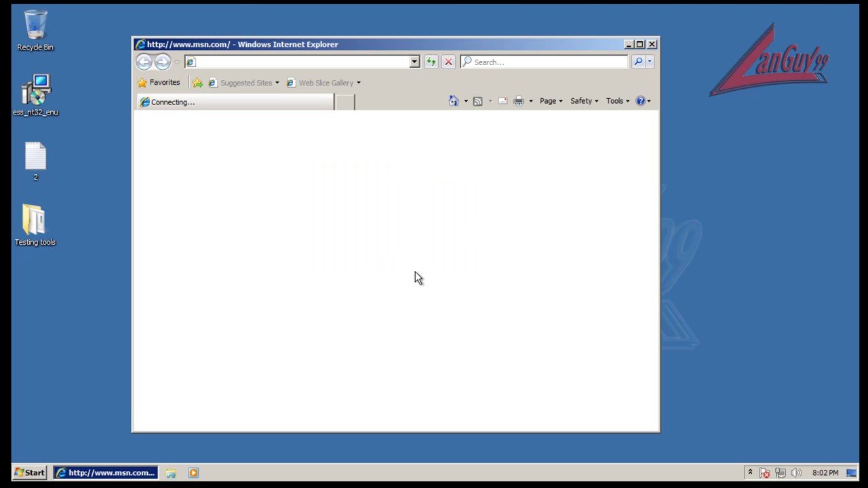
click(750, 473)
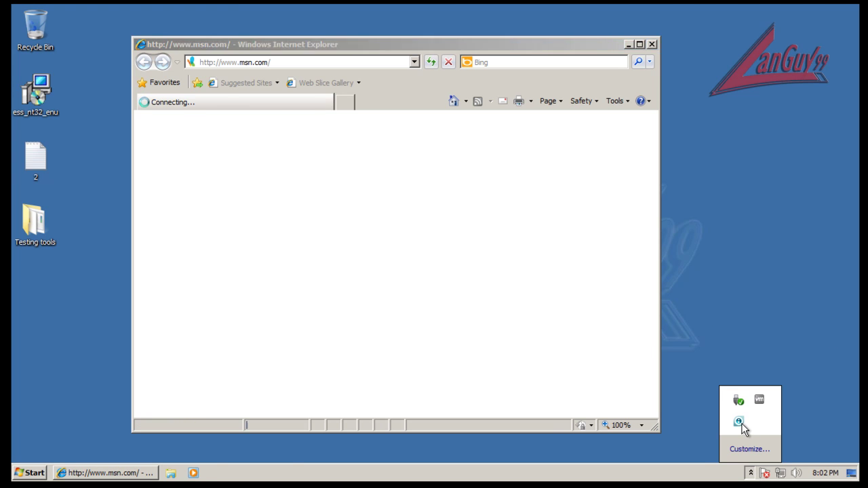
click(741, 425)
Switch HIPS filtering to Policy-based mode, save with OK, and return to the MSN page
click(669, 60)
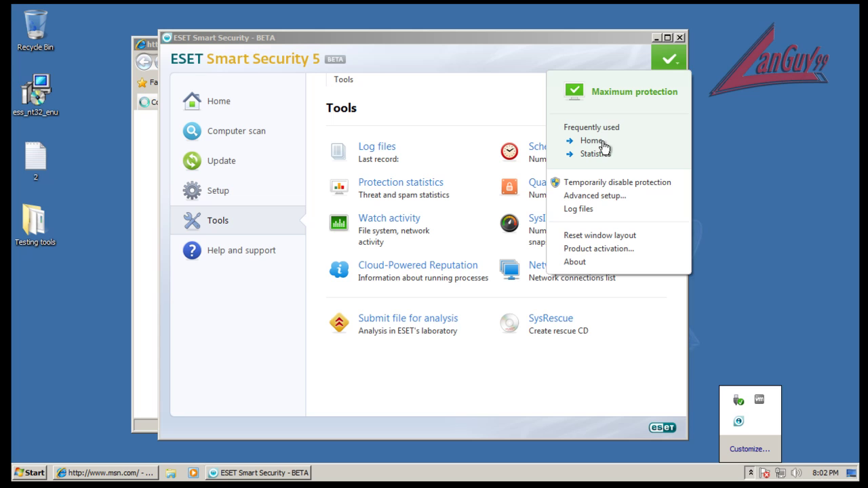
click(602, 197)
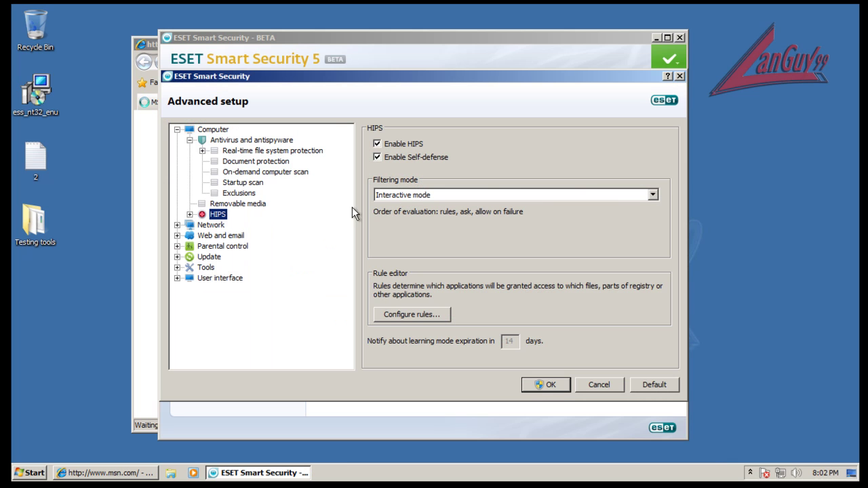
click(409, 196)
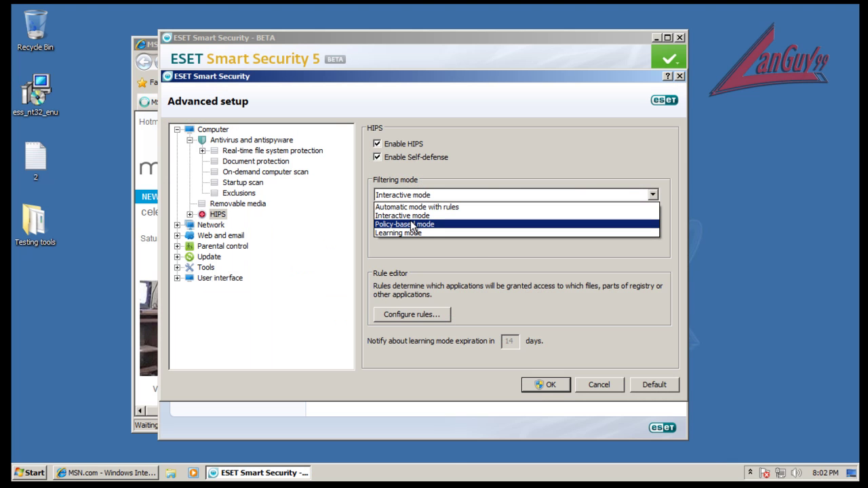
click(411, 225)
click(413, 196)
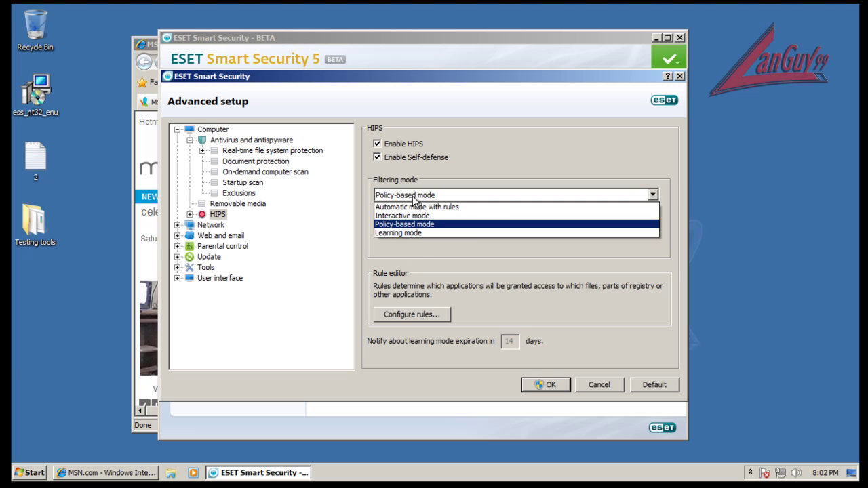
click(413, 224)
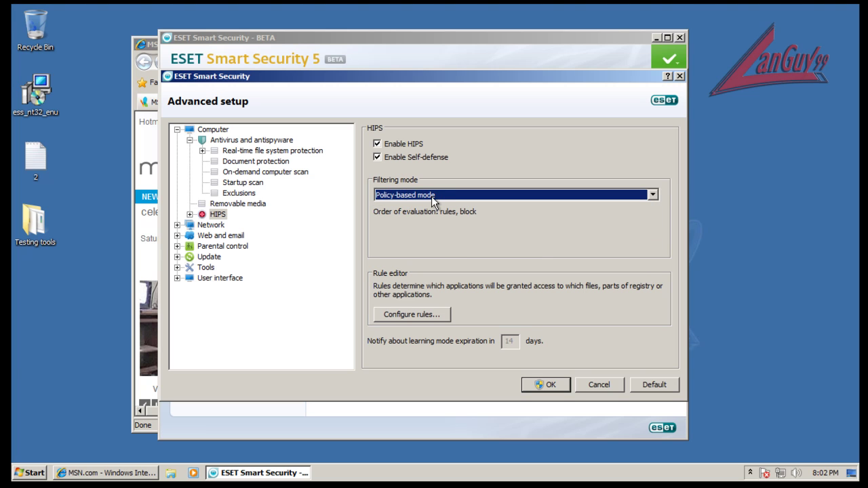
click(433, 196)
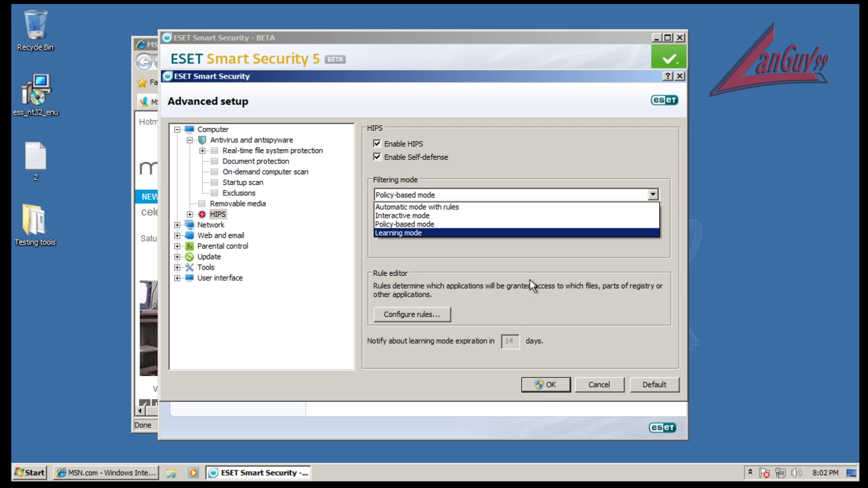
click(513, 248)
click(547, 384)
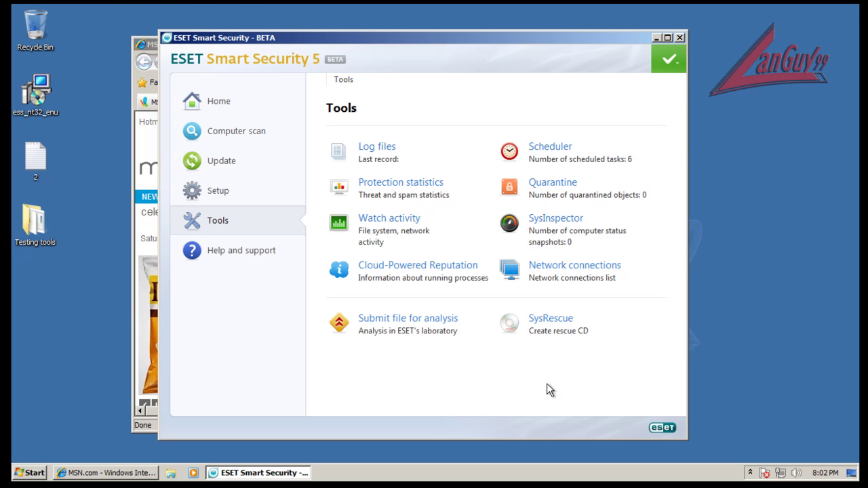
click(131, 144)
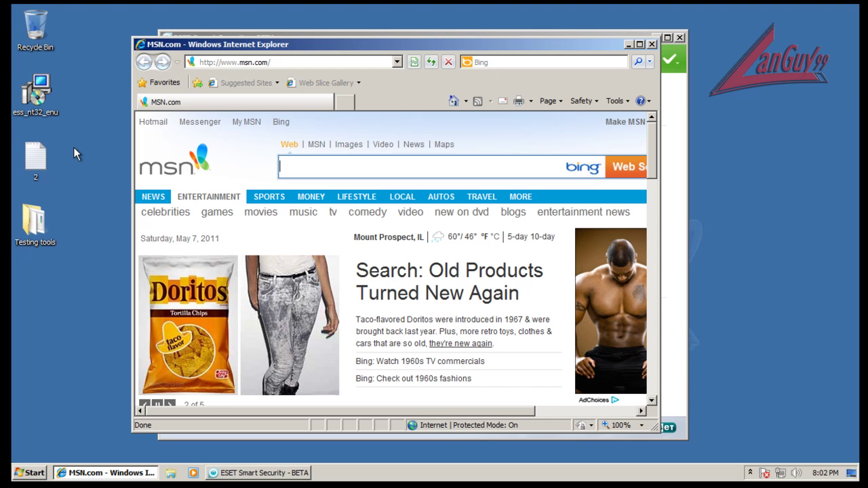
double_click(34, 159)
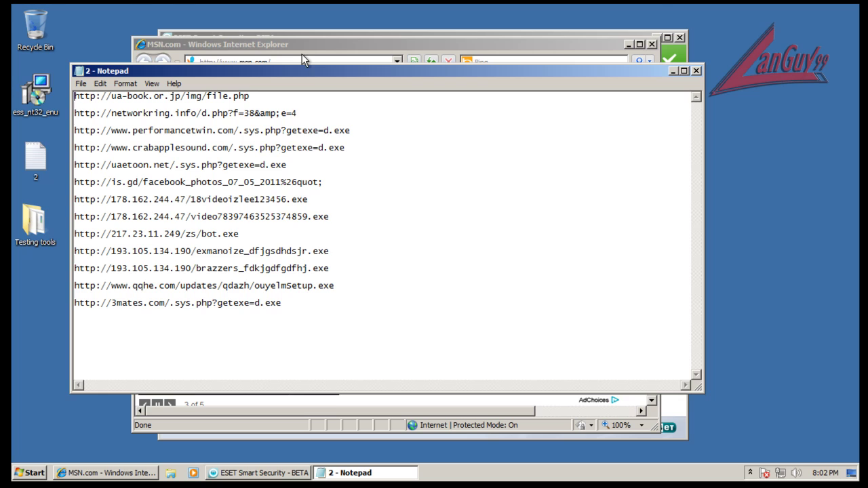
drag(304, 68, 257, 22)
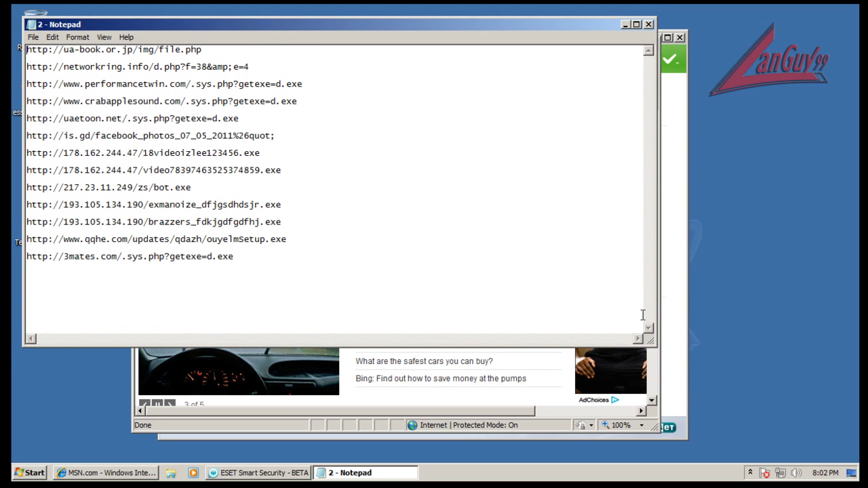
click(651, 421)
drag(525, 35, 719, 69)
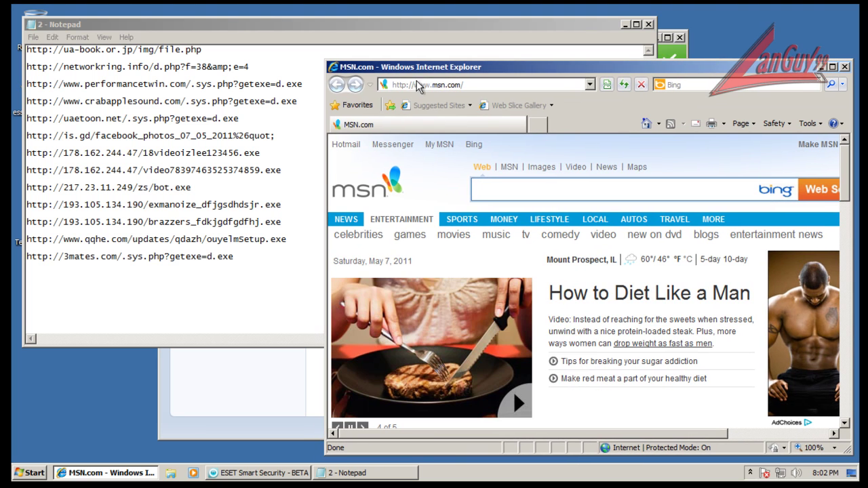
click(194, 50)
drag(208, 50, 14, 52)
key(ctrl+c)
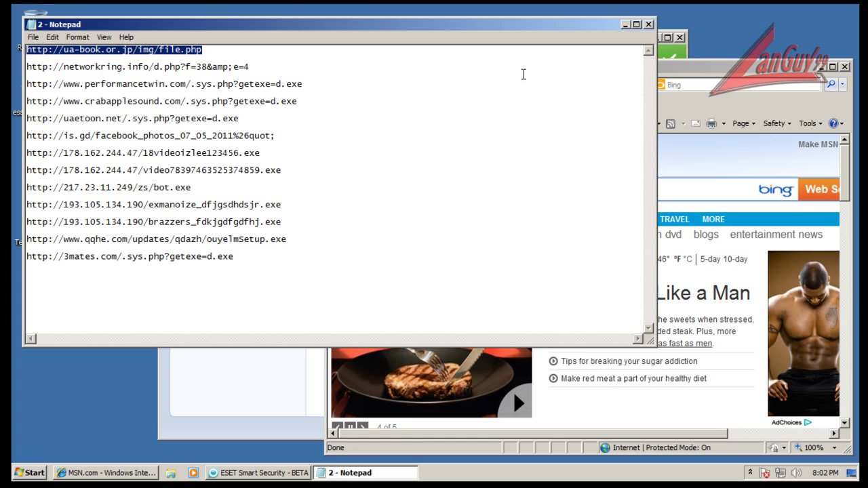
click(670, 68)
Launch Paint and Calculator from the Start menu and close each again
click(37, 477)
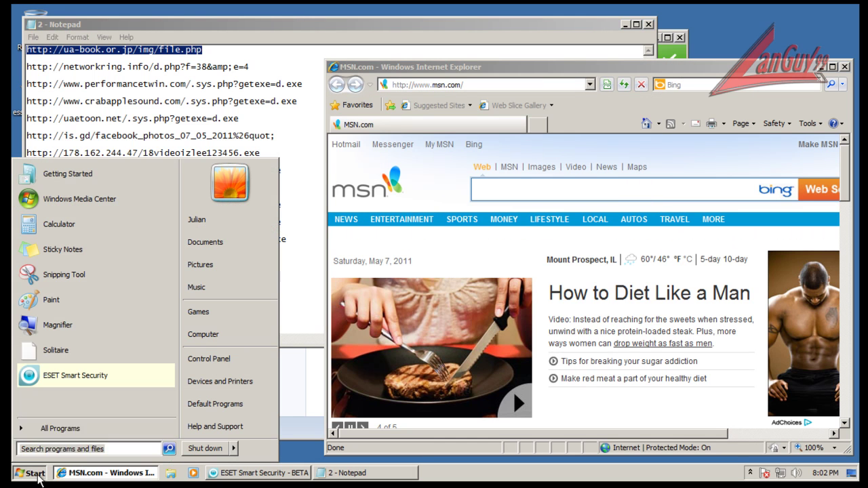
click(82, 430)
click(82, 432)
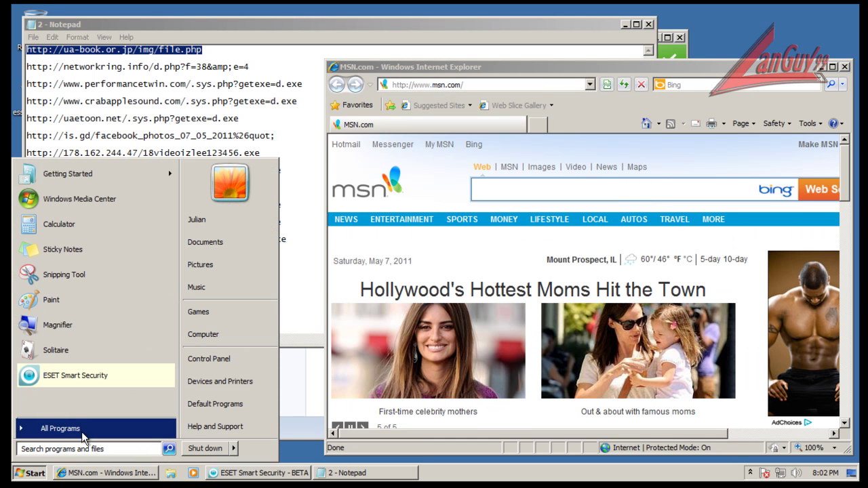
click(70, 304)
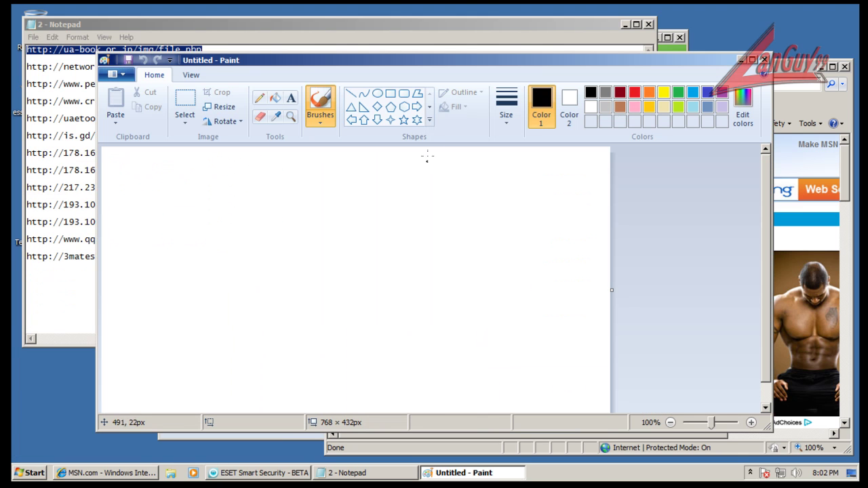
click(764, 59)
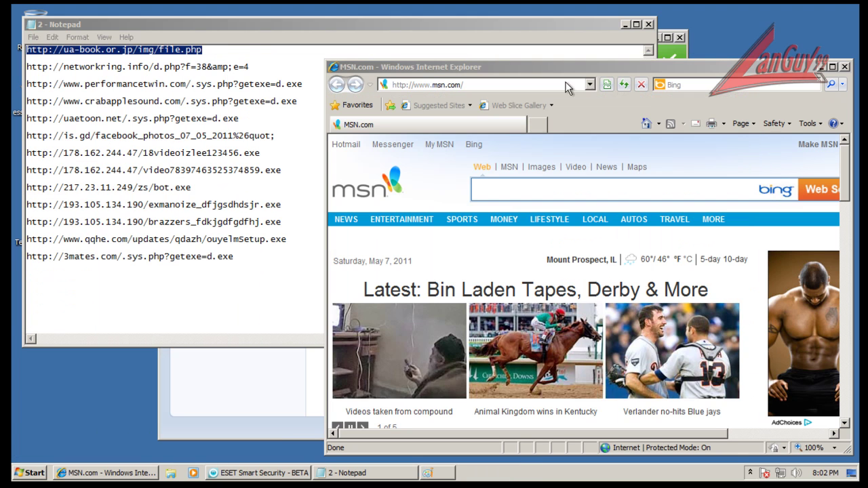
click(37, 477)
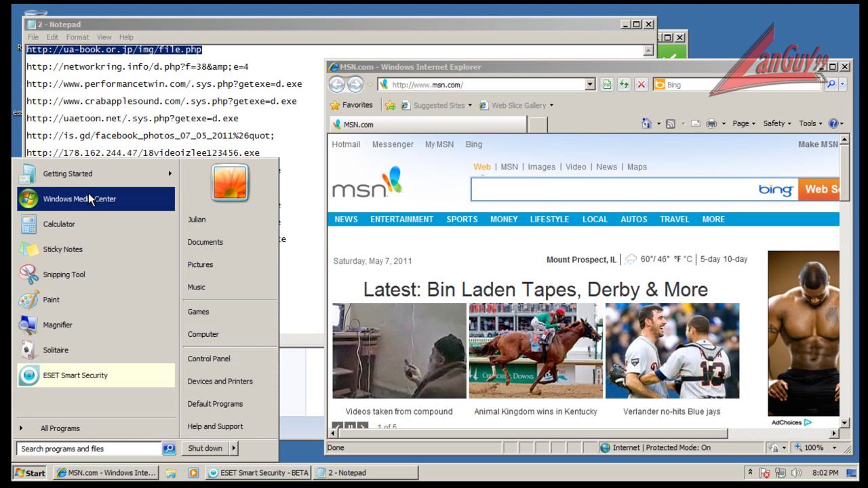
click(89, 221)
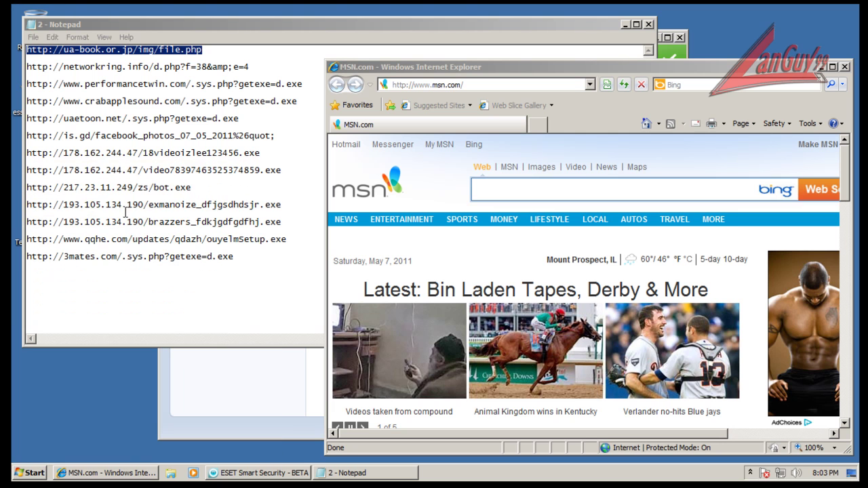
click(249, 73)
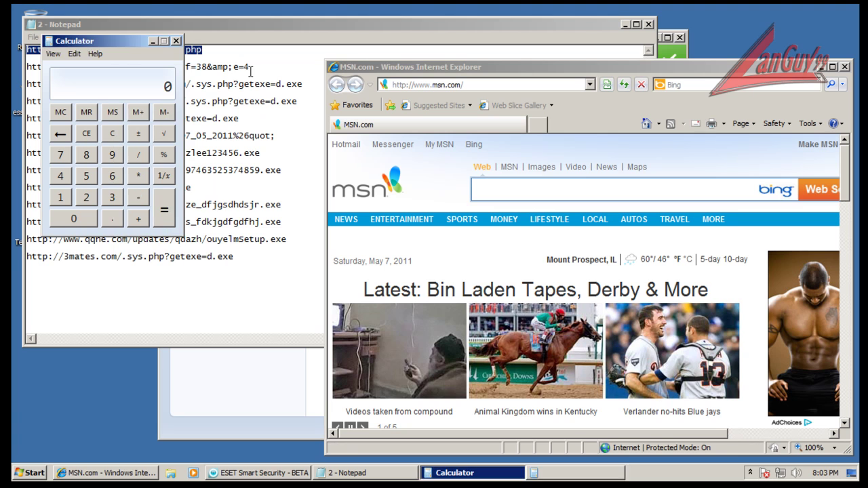
click(176, 41)
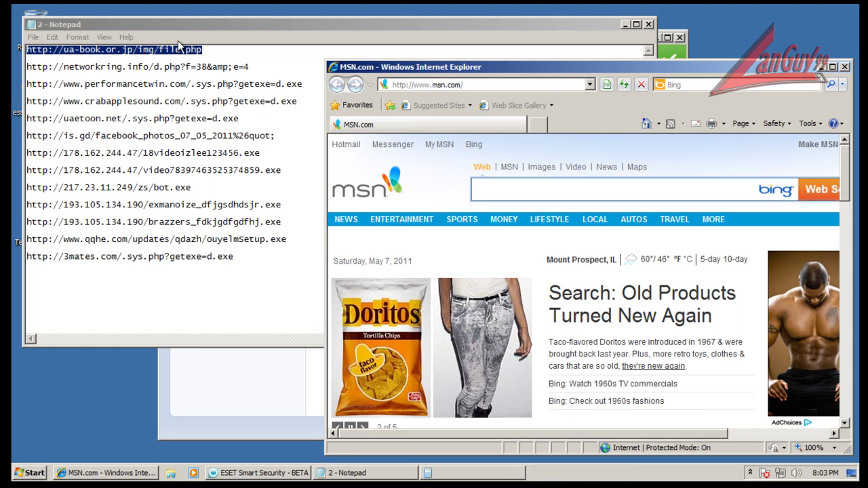
click(486, 85)
key(ctrl+v)
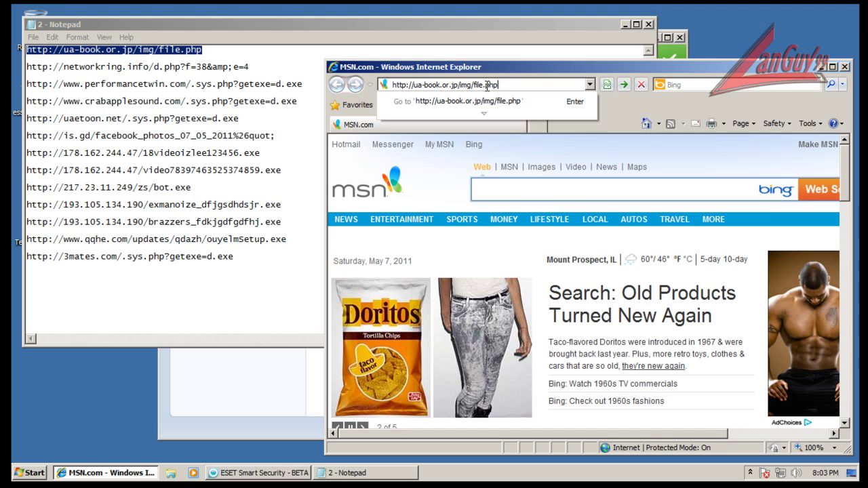
key(Return)
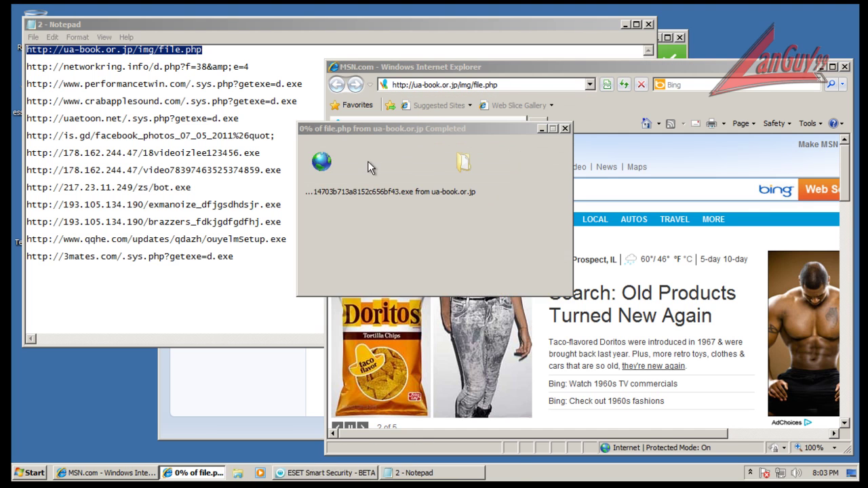
click(416, 251)
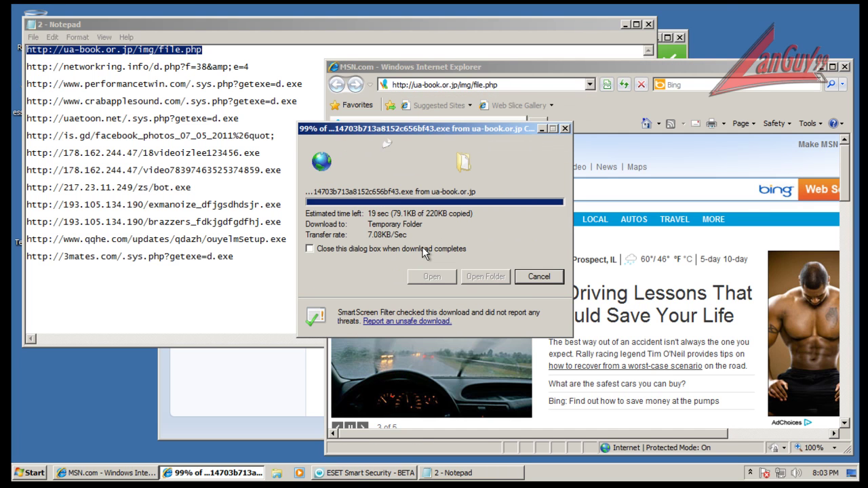
click(479, 242)
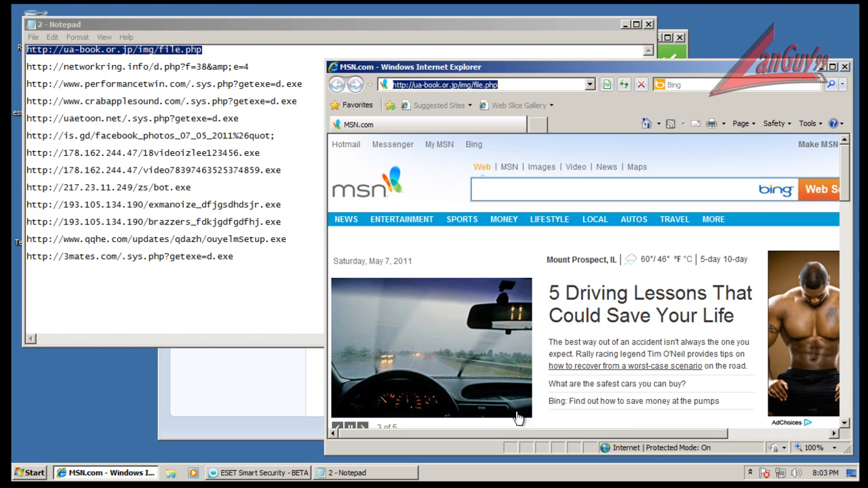
Try ending file[1].exe in Task Manager, dismiss the access-denied error, and open ESET's main window
right_click(515, 474)
click(536, 435)
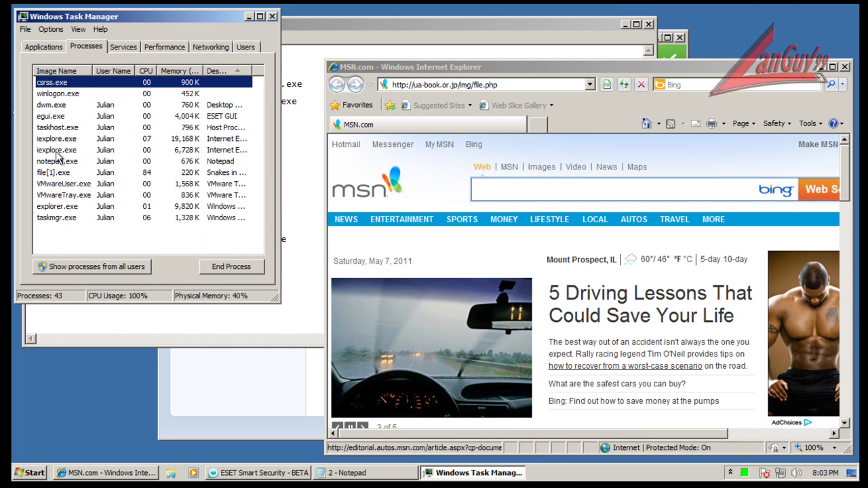
click(55, 172)
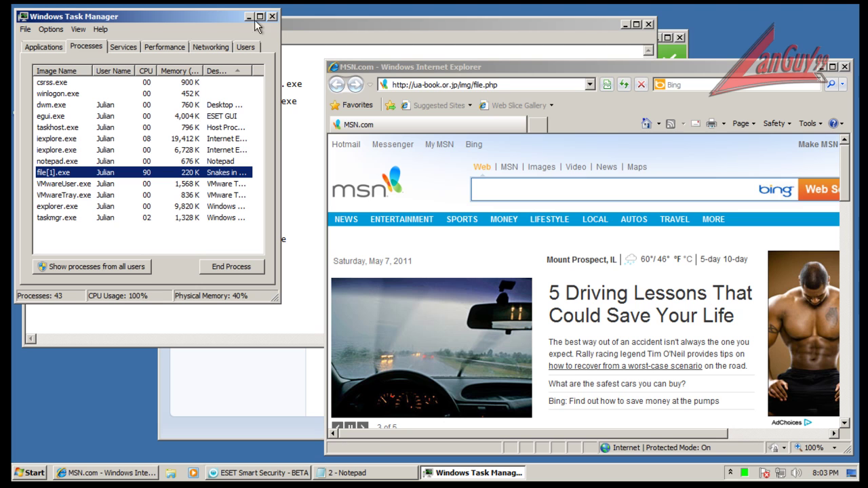
click(225, 268)
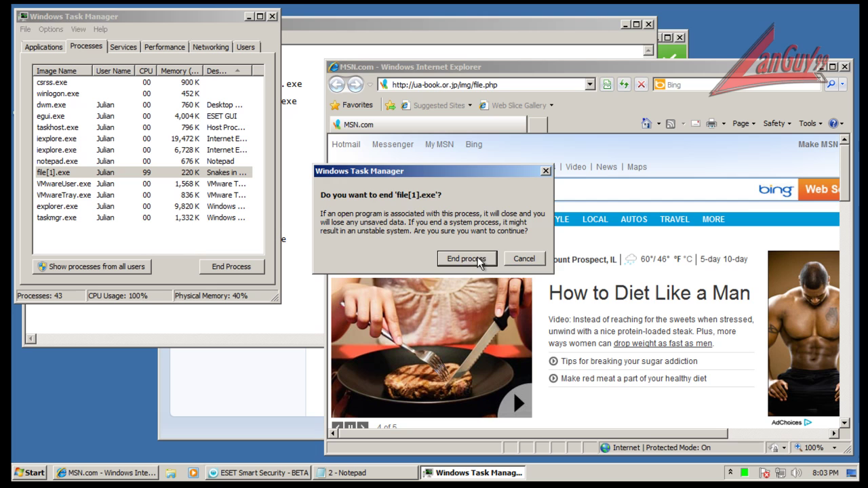
click(468, 259)
click(497, 283)
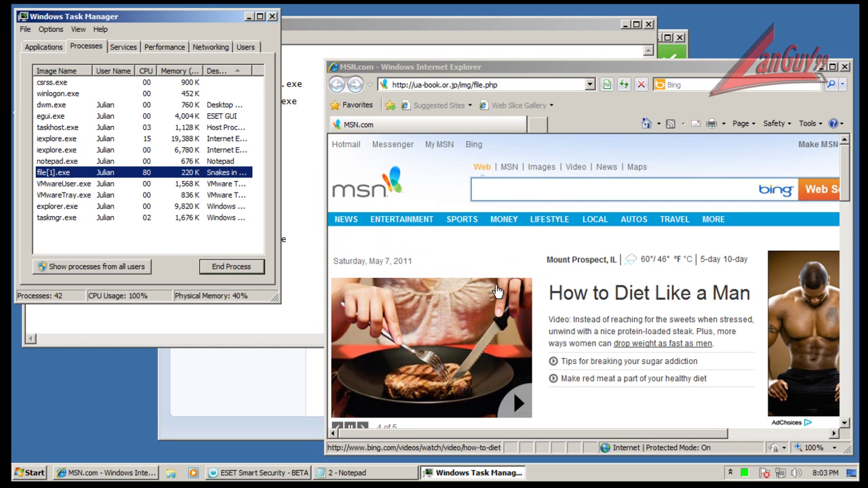
click(729, 475)
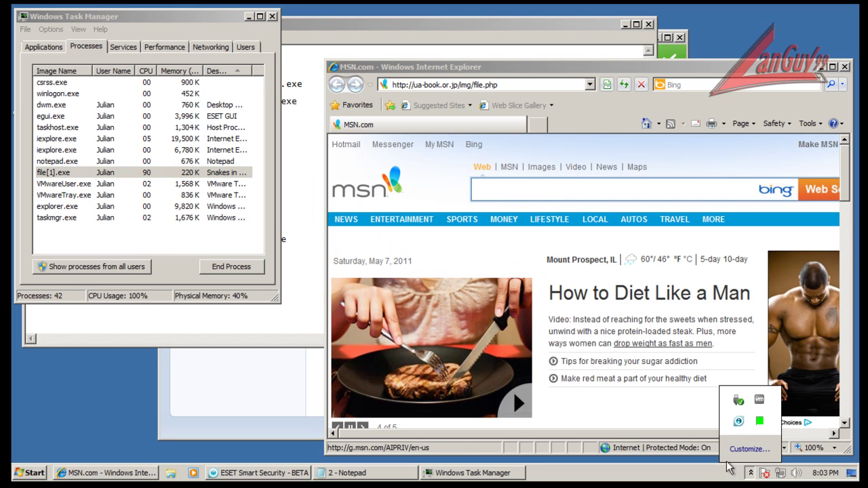
click(739, 422)
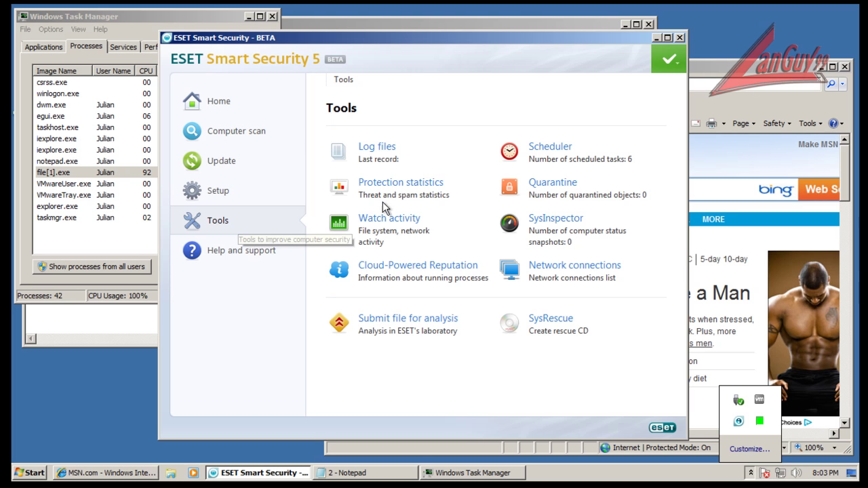
Set HIPS filtering mode to Interactive mode in Advanced setup, apply with OK, and close ESET
click(668, 63)
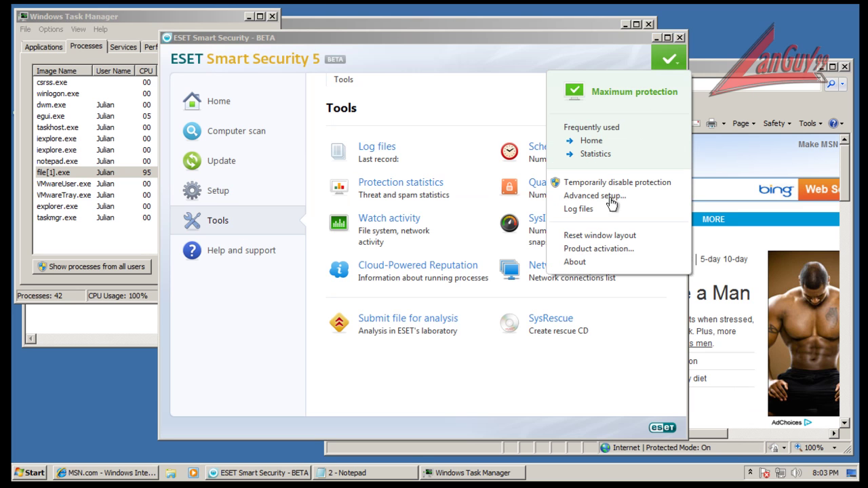
click(594, 196)
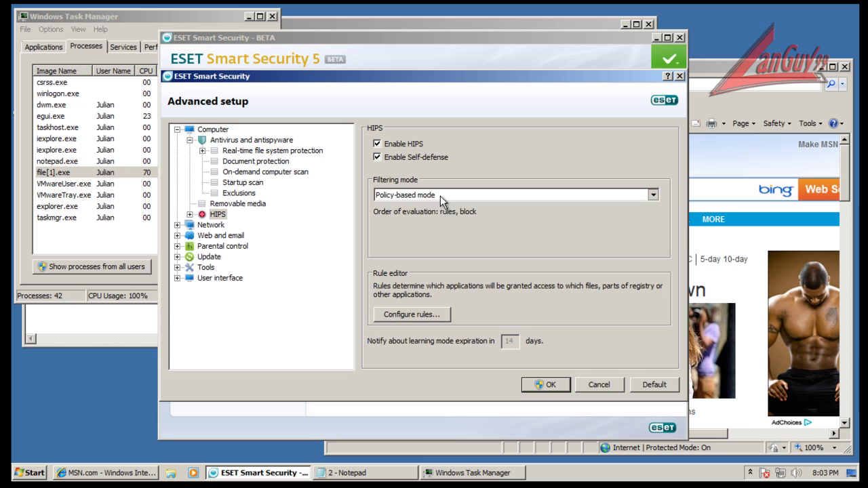
click(441, 196)
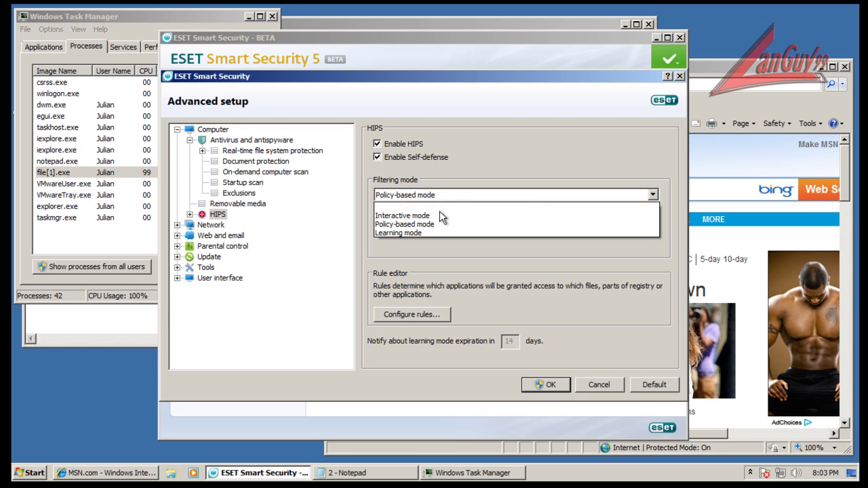
click(441, 215)
click(551, 385)
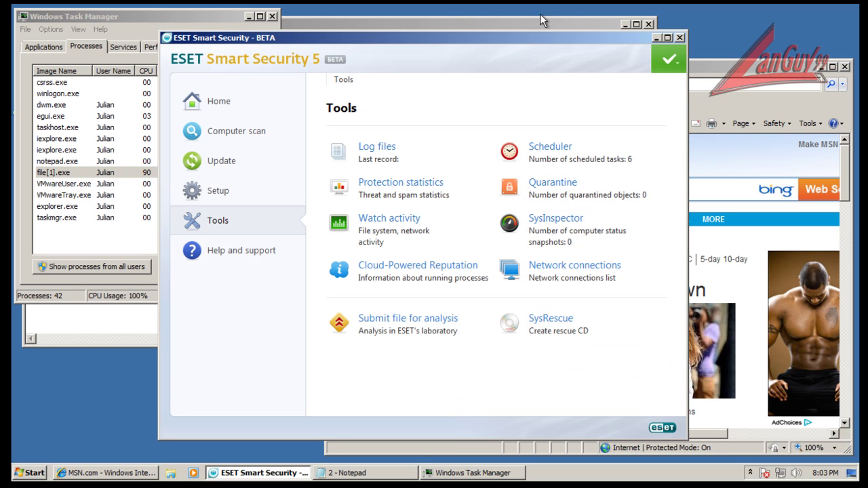
click(679, 37)
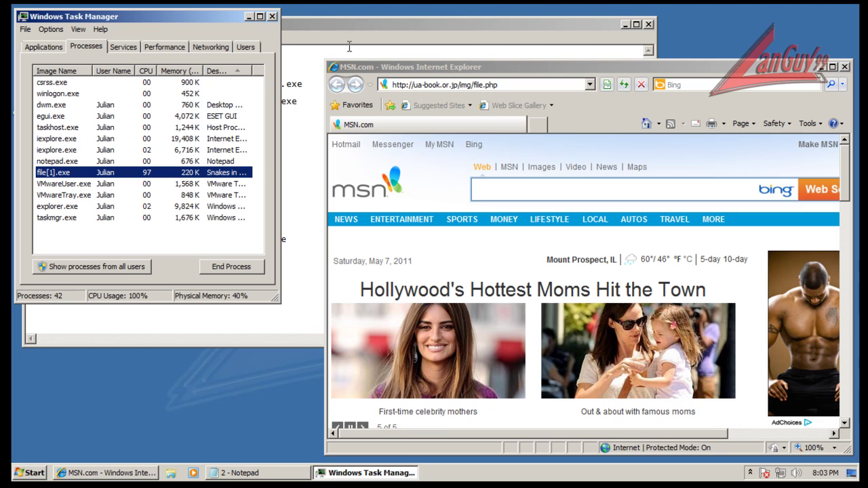
End the file[1].exe process, allow the ESET HIPS prompt, and close Task Manager
right_click(86, 176)
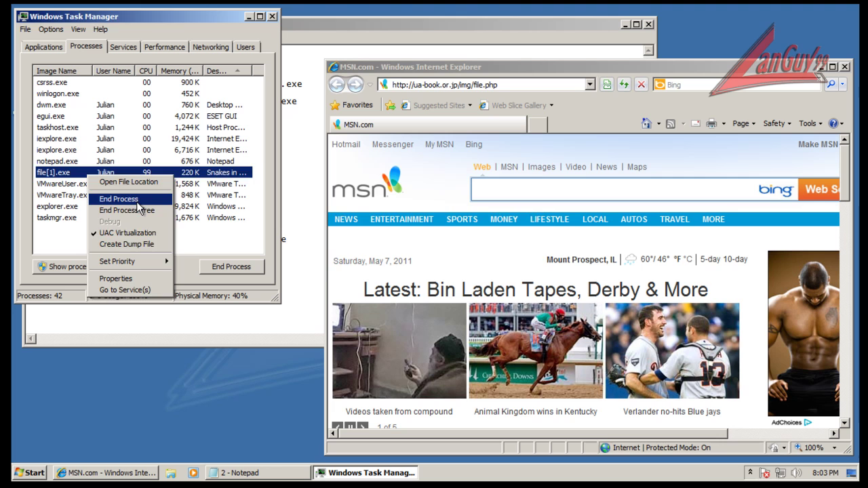
click(138, 204)
click(466, 258)
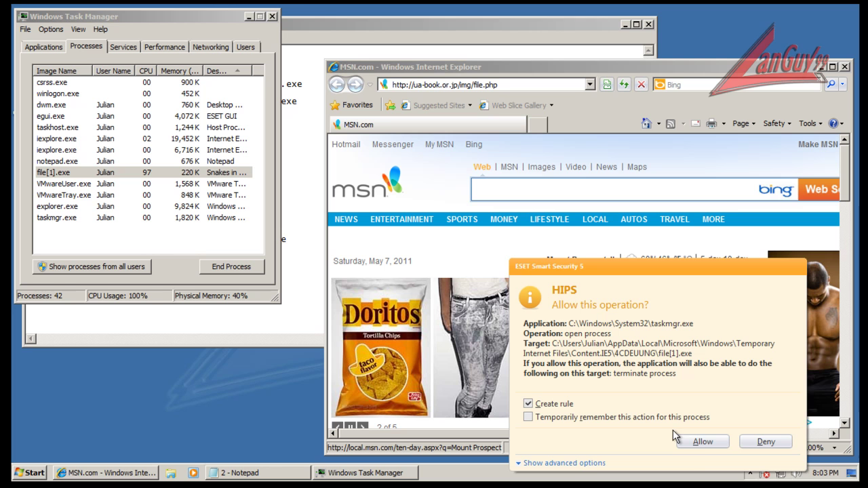
click(703, 442)
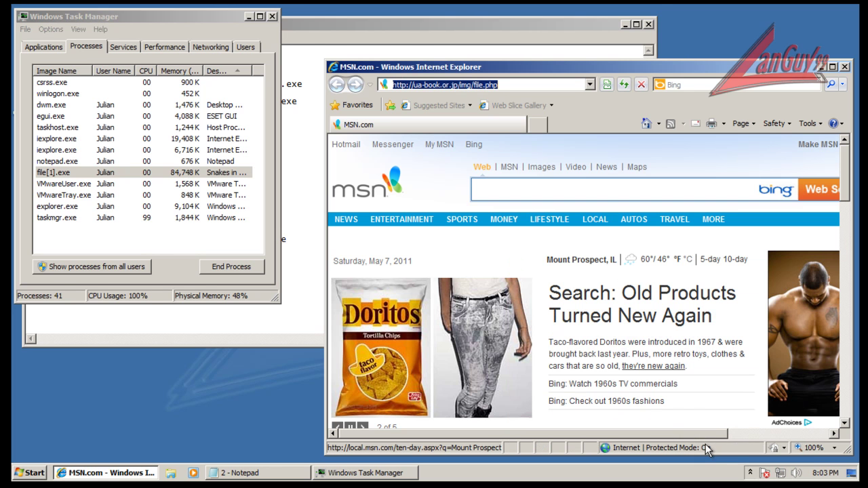
click(272, 15)
Paste the networkring.info URL from Notepad into IE's address bar, allowing the HIPS prompt as a rule
click(215, 65)
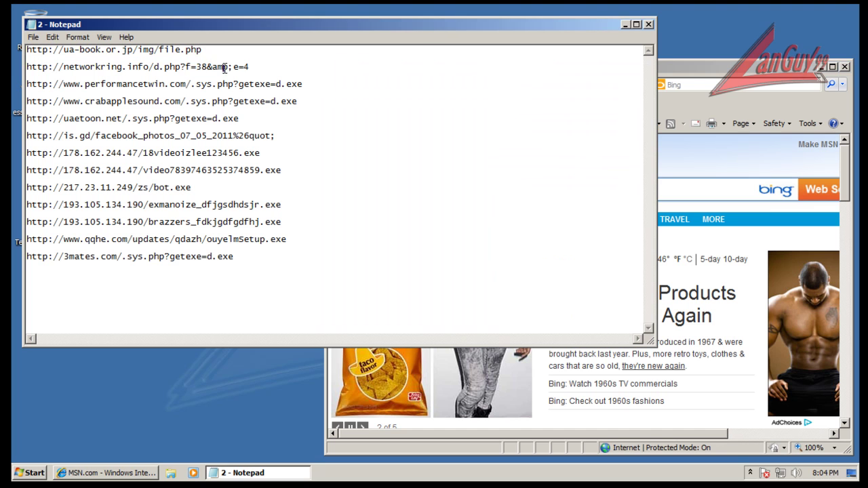
key(shift+Home)
key(ctrl+c)
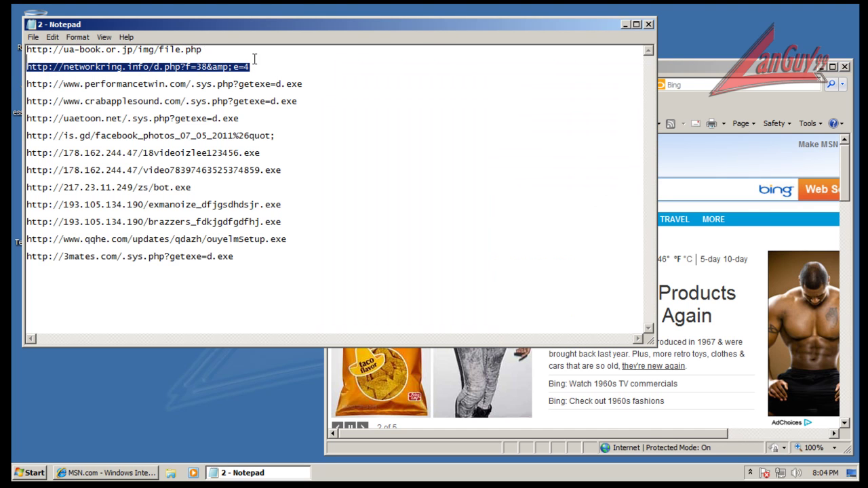
click(712, 100)
key(ctrl+v)
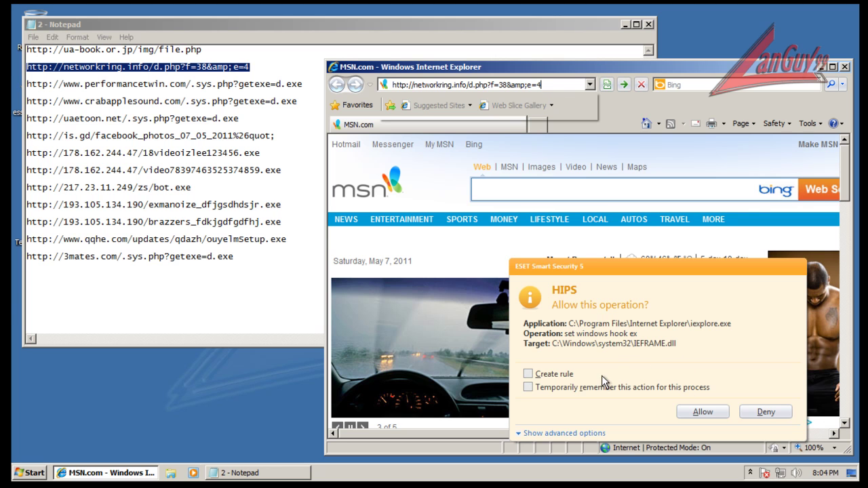
click(561, 377)
click(702, 412)
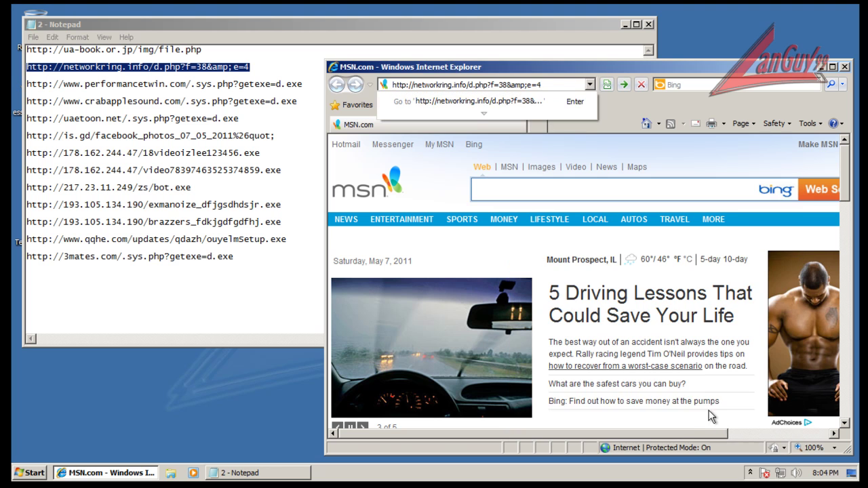
key(Return)
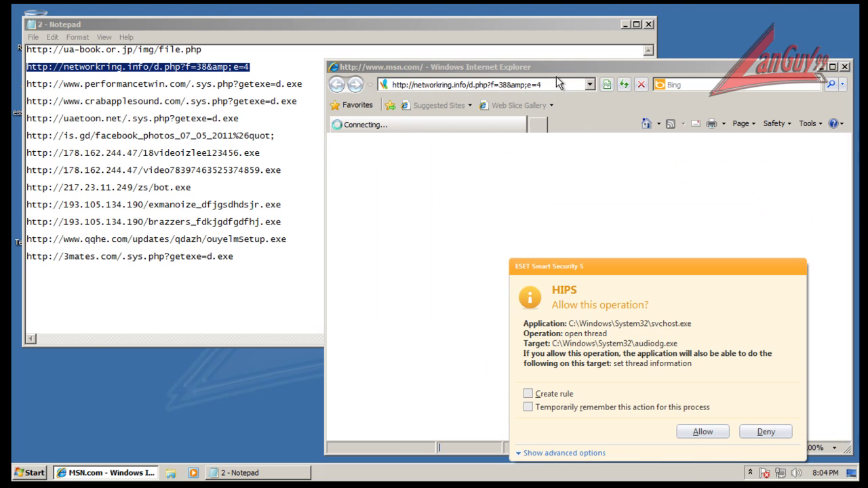
click(562, 395)
click(703, 432)
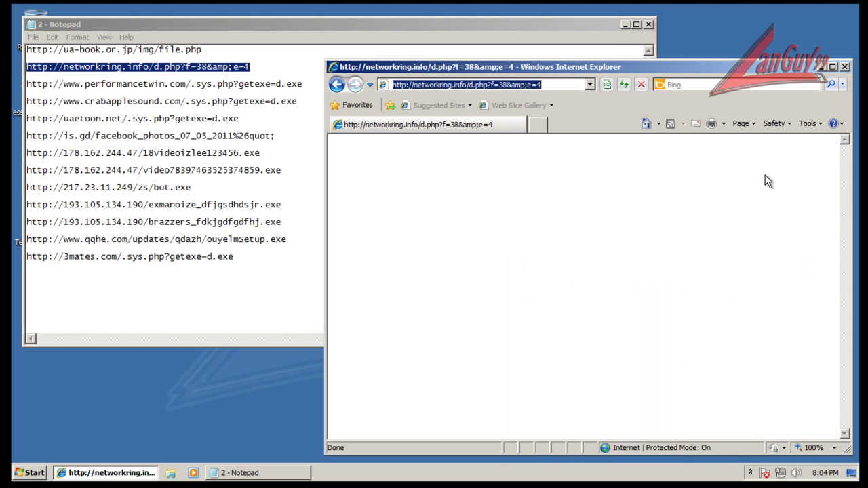
click(562, 87)
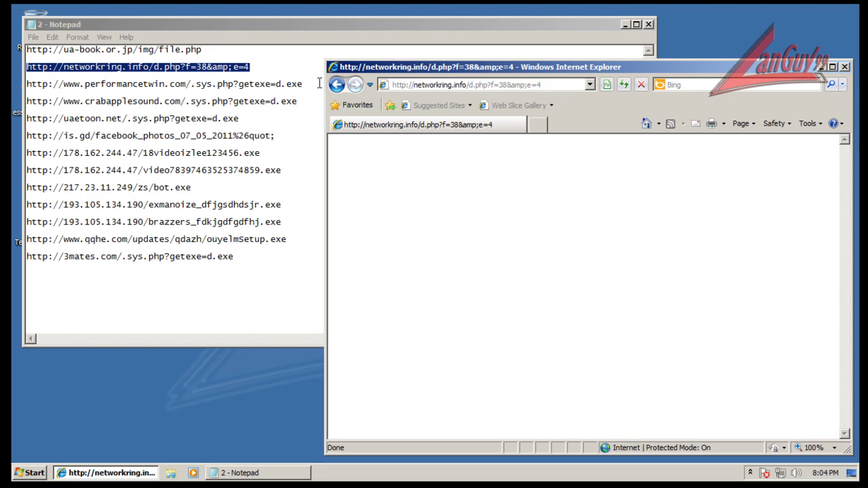
drag(309, 88, 301, 73)
key(ctrl+c)
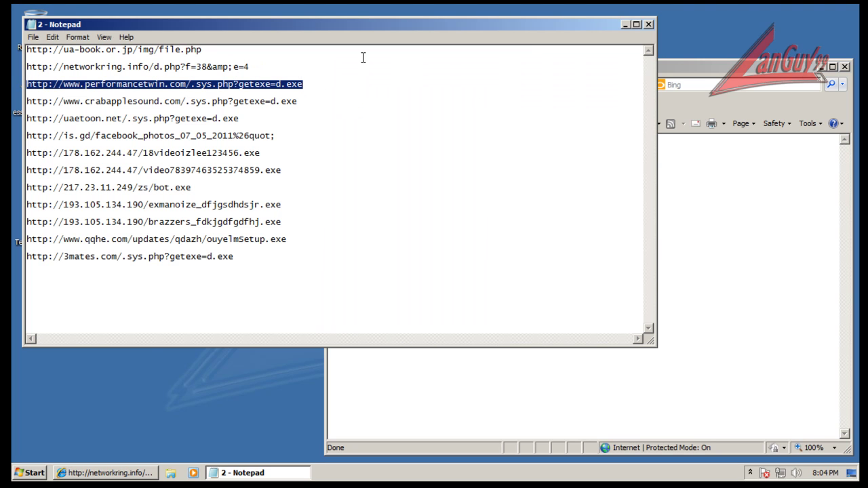
Load the performancetwin URL in Internet Explorer
click(687, 70)
click(549, 85)
key(ctrl+v)
key(Return)
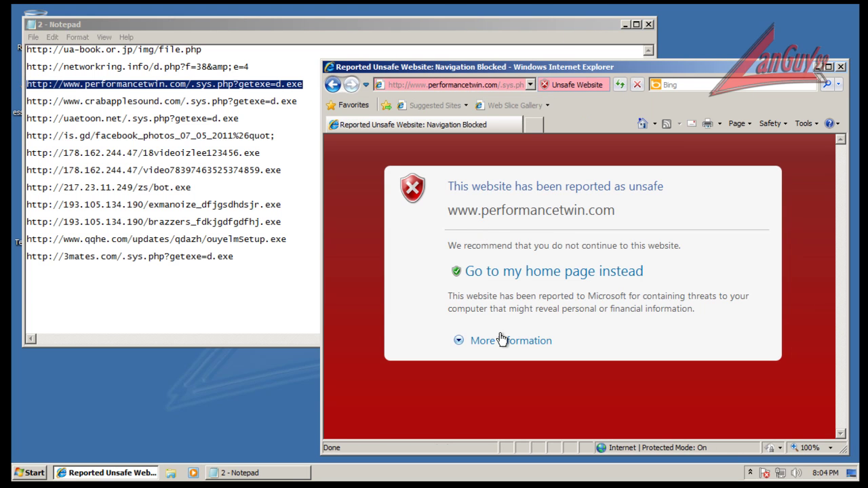
Load the crabapplesound URL and run d.exe until ESET quarantines it as Win32/Kryptik.NLP
click(293, 103)
shift+click(303, 103)
key(ctrl+c)
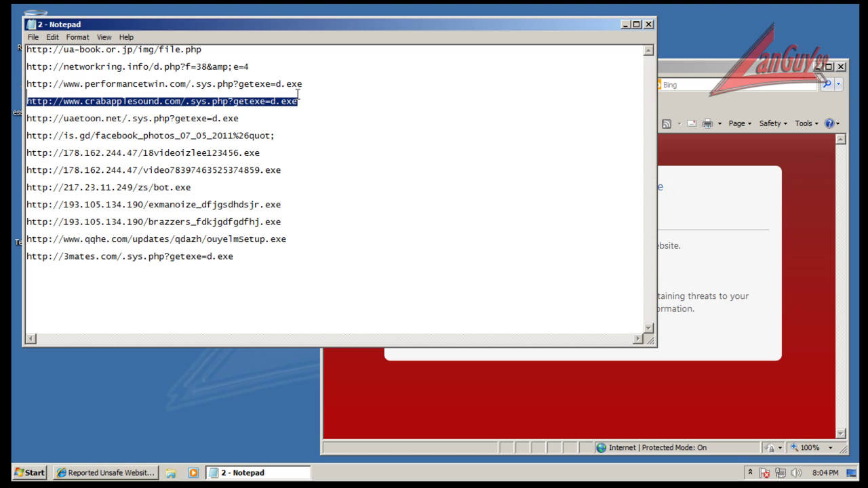
click(714, 70)
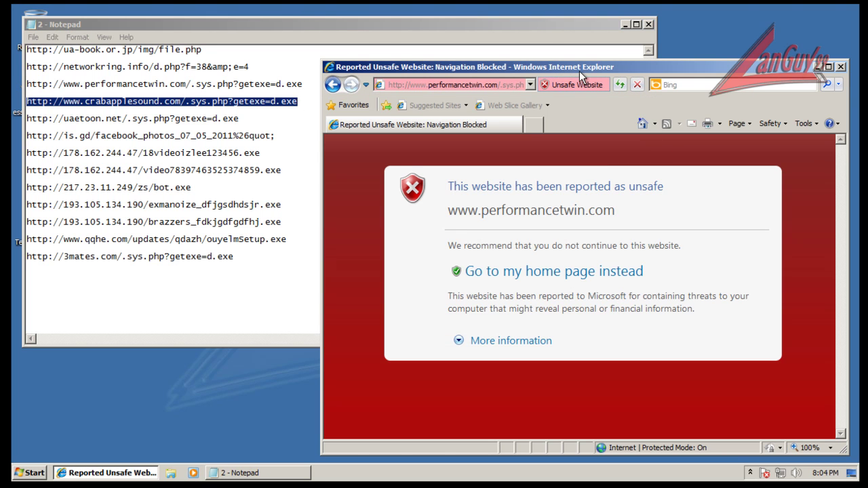
click(504, 81)
key(ctrl+v)
key(Return)
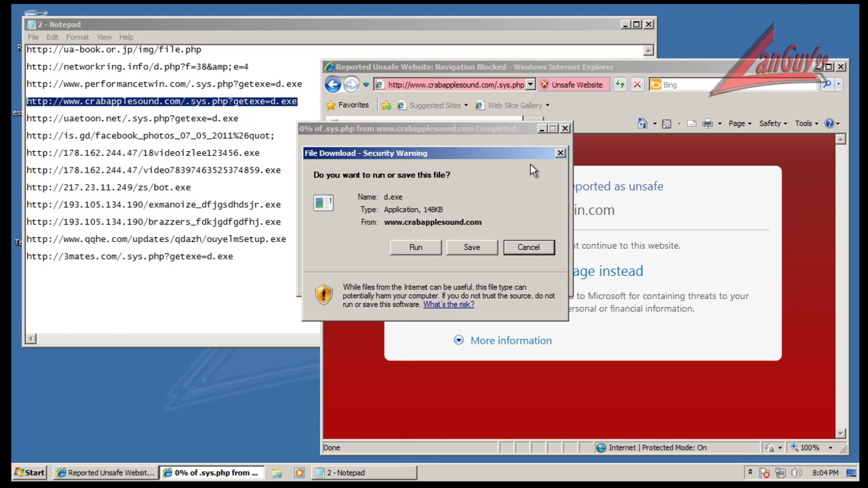
click(419, 245)
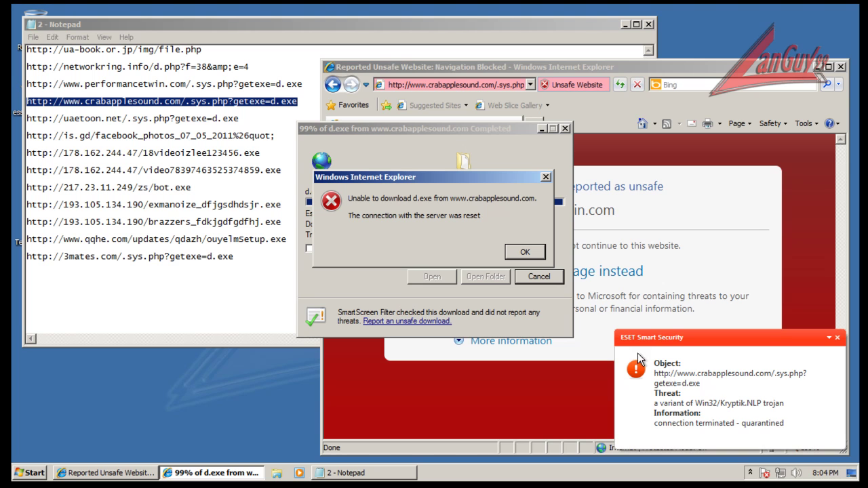
click(545, 177)
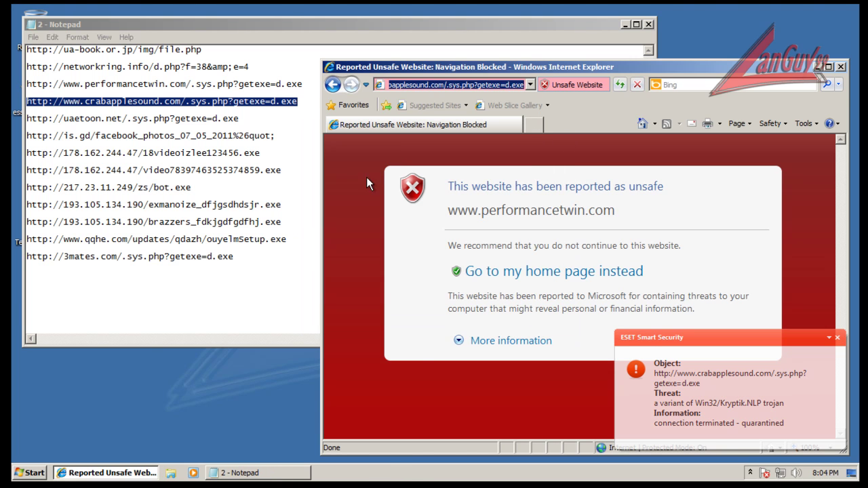
click(239, 109)
Load the uaetoon.net URL, run its d.exe, and dismiss the download error and ESET trojan alerts
key(shift+Home)
key(ctrl+c)
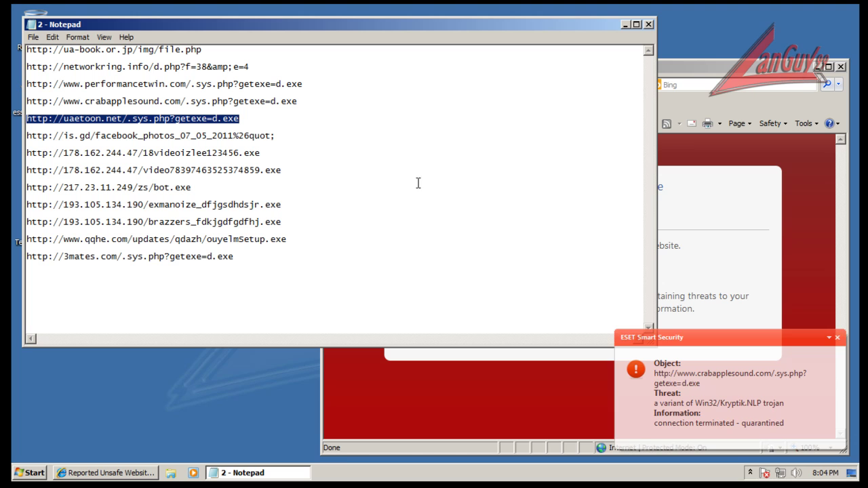
click(838, 338)
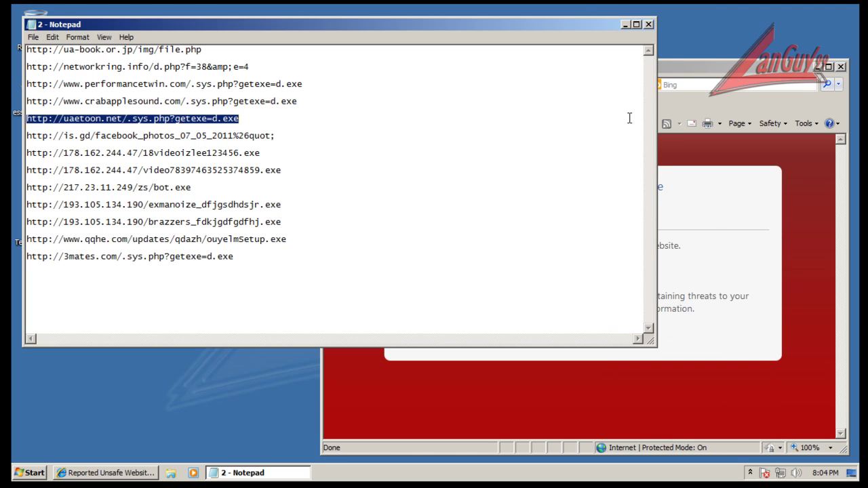
click(712, 61)
key(ctrl+v)
key(Return)
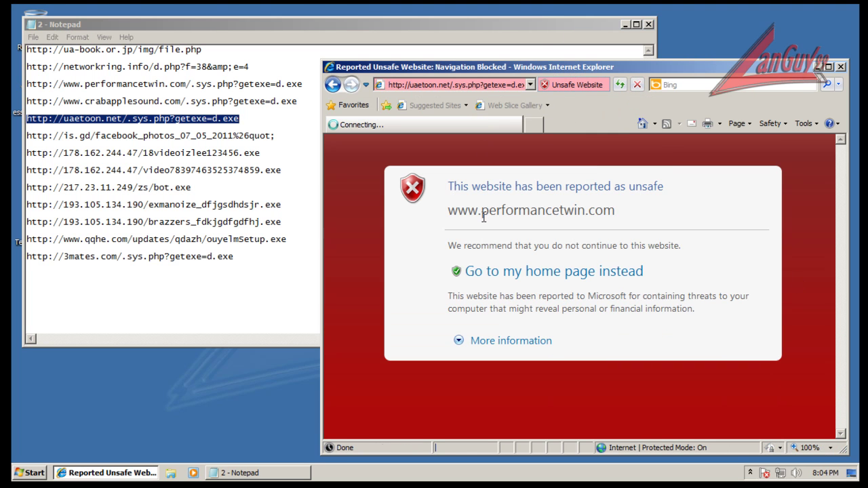
click(419, 247)
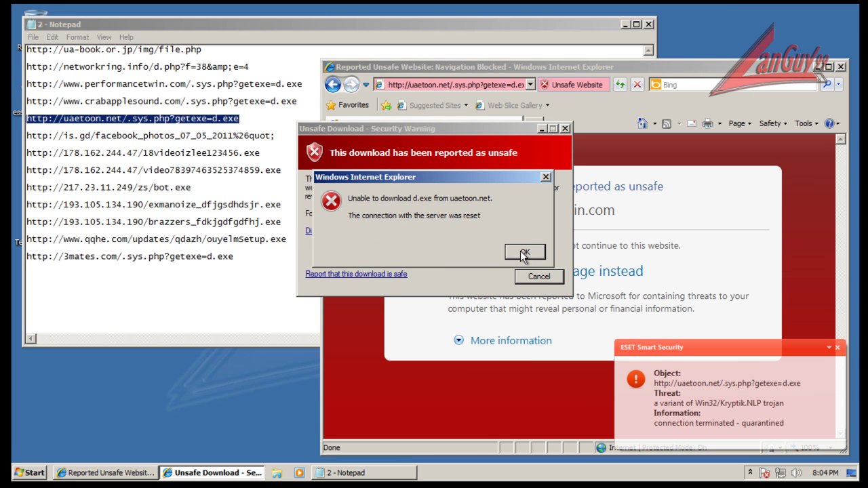
click(521, 251)
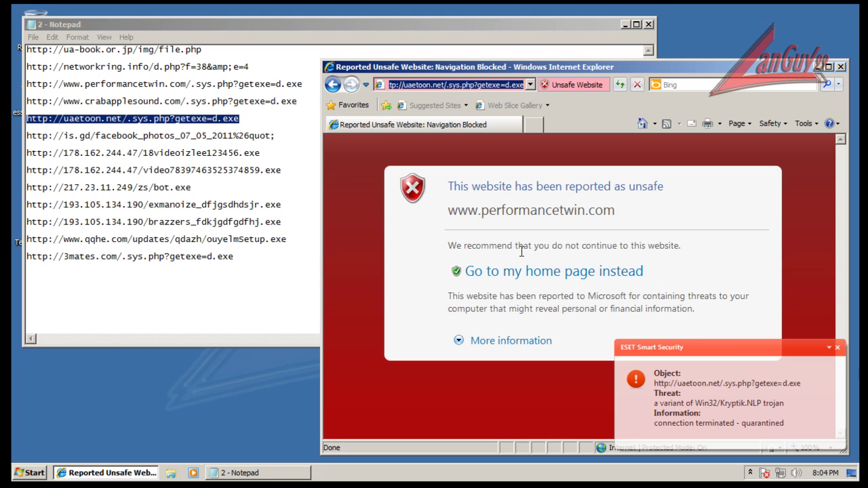
click(837, 347)
double_click(271, 129)
key(ctrl+c)
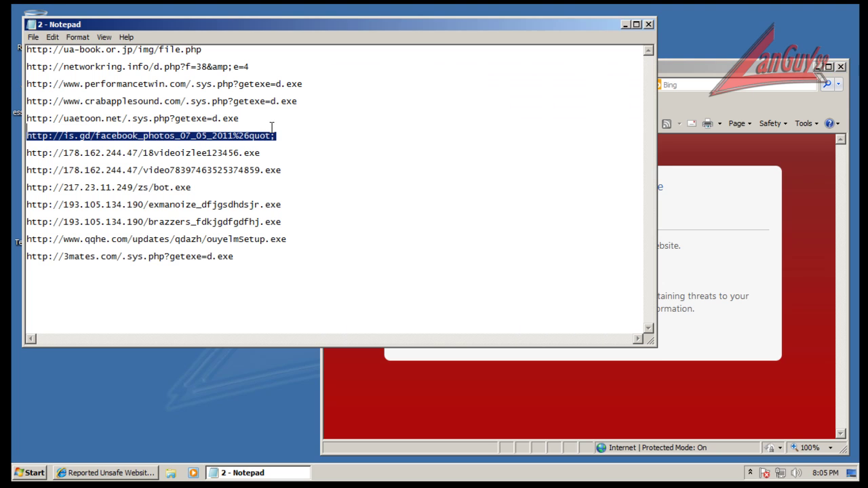
click(750, 66)
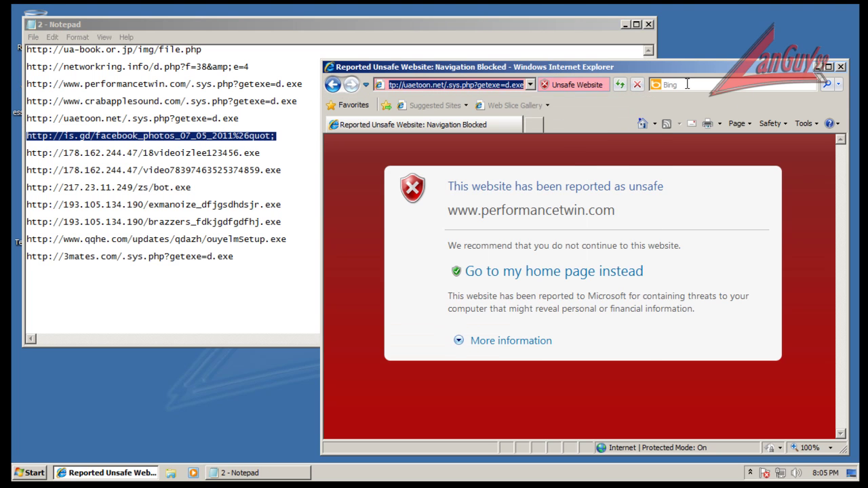
click(490, 88)
key(ctrl+v)
key(Return)
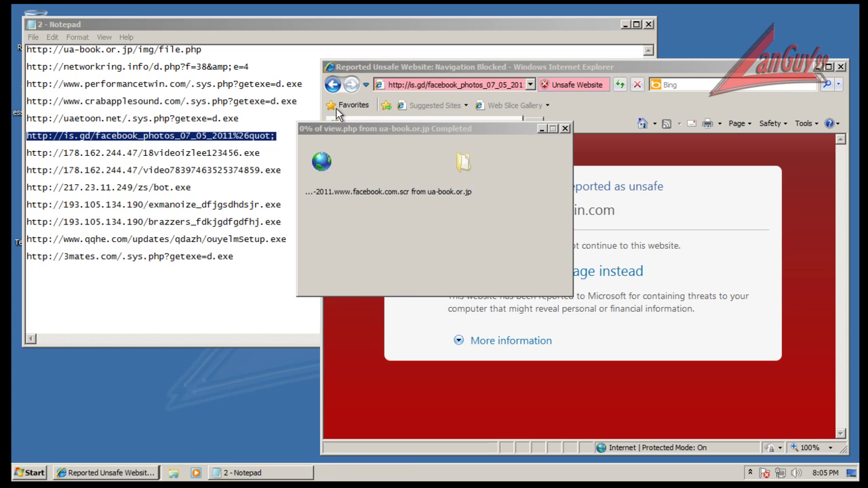
click(477, 247)
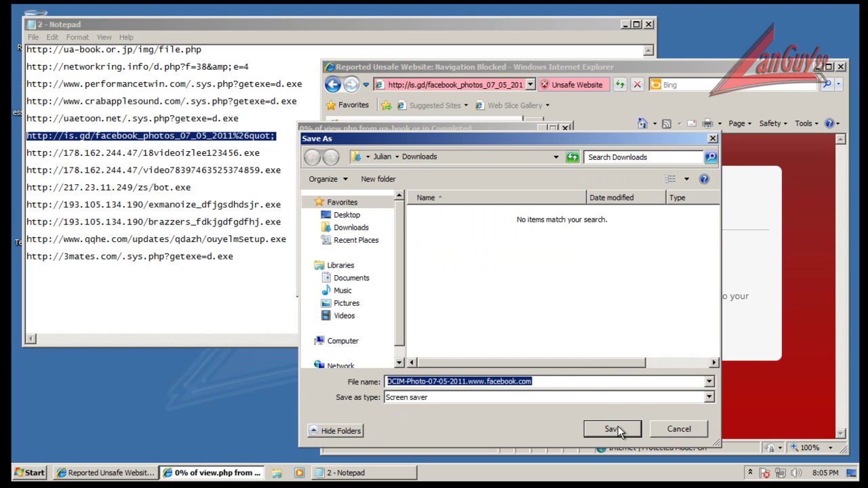
click(618, 426)
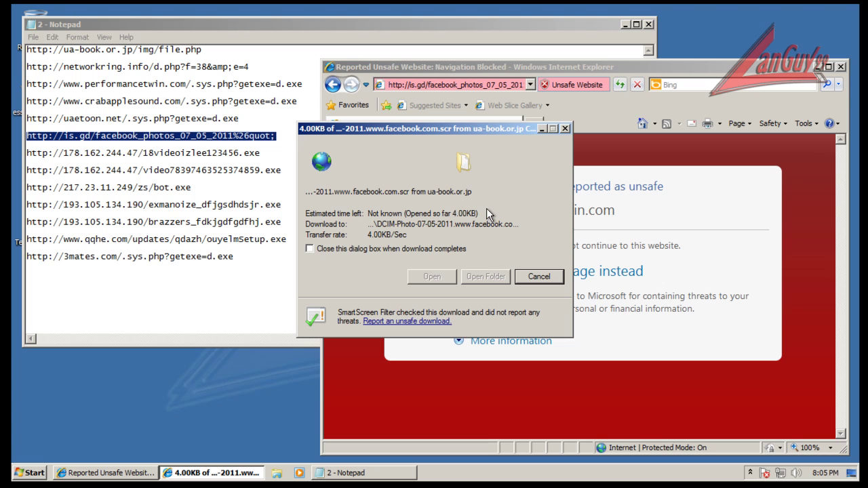
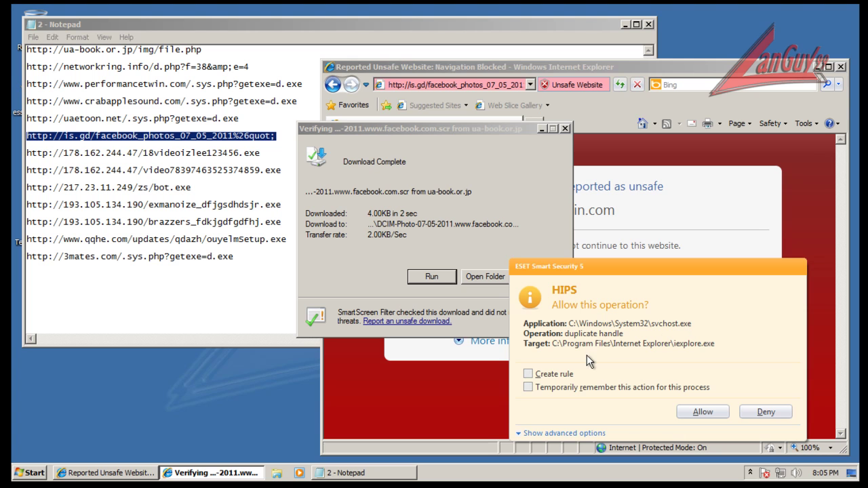
Allow the svchost duplicate-handle request and open a maximized Task Manager with DCIM-Photo selected
click(705, 412)
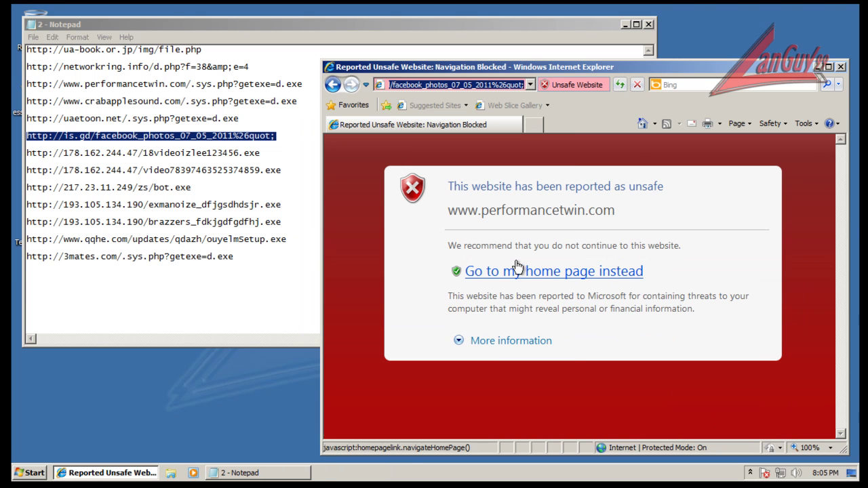
right_click(352, 475)
click(372, 433)
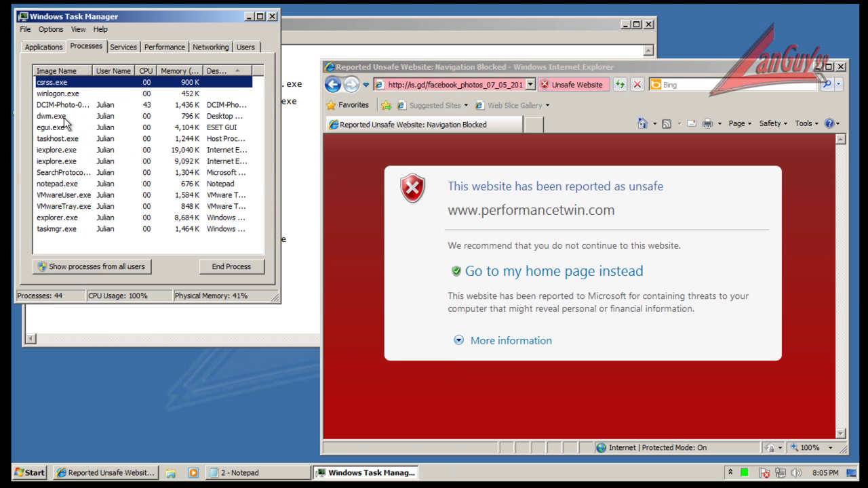
click(67, 105)
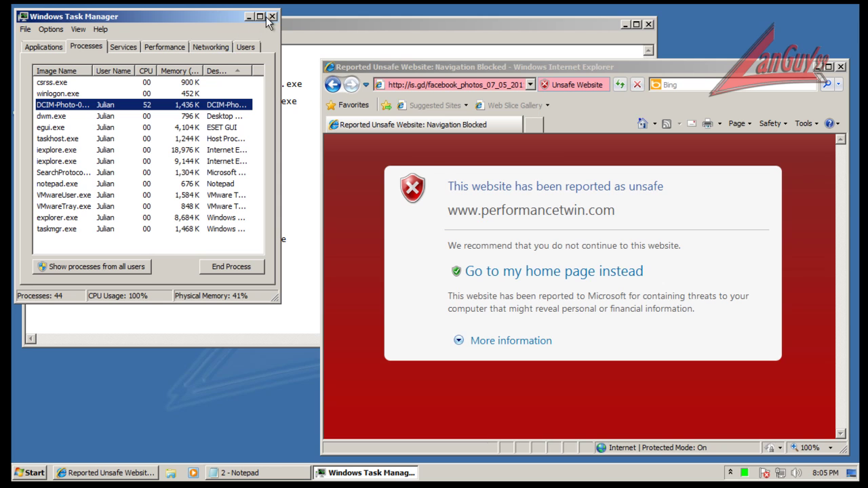
click(259, 17)
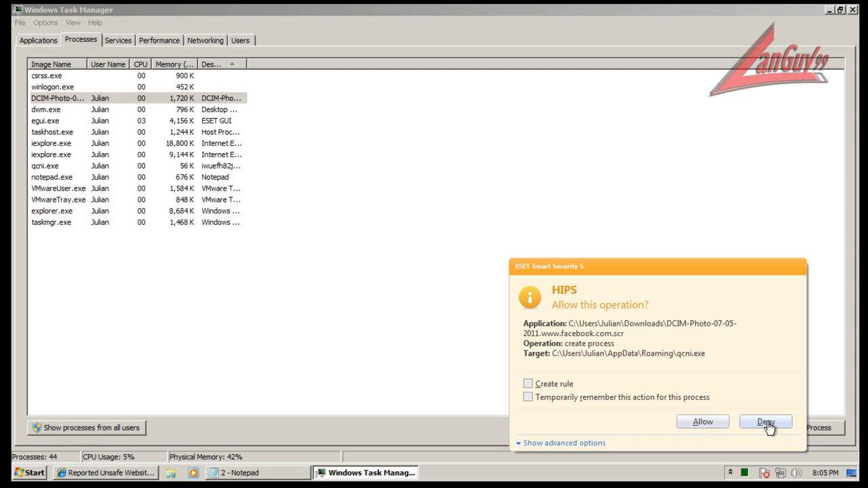
Deny the screensaver's attempt to launch qcni.exe, then close Task Manager
click(562, 443)
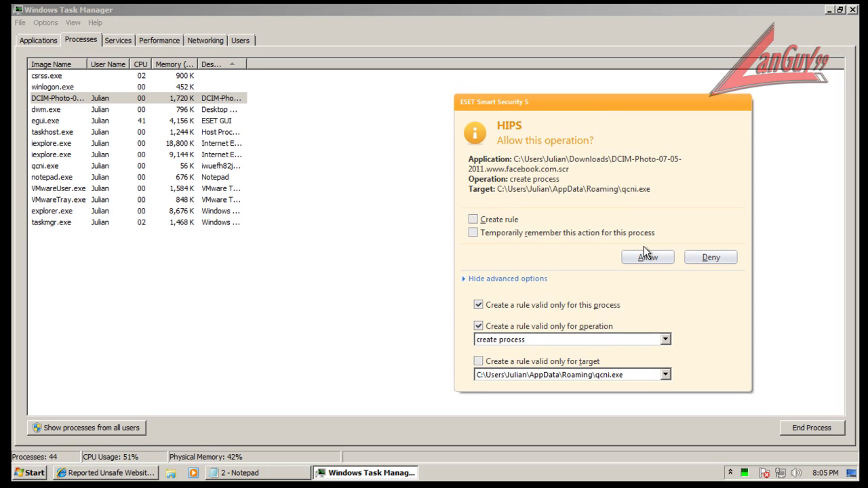
click(723, 258)
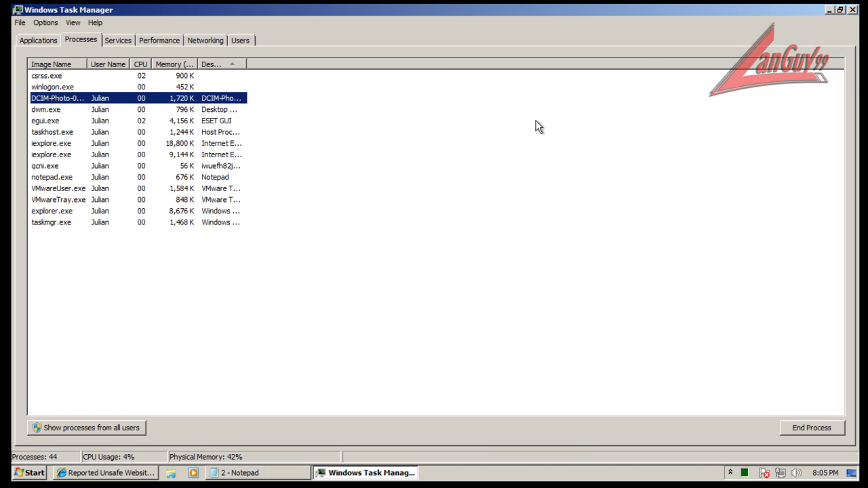
click(852, 9)
Copy the 18videoizlee123456.exe address from Notepad into Internet Explorer, load it and run the download
click(259, 149)
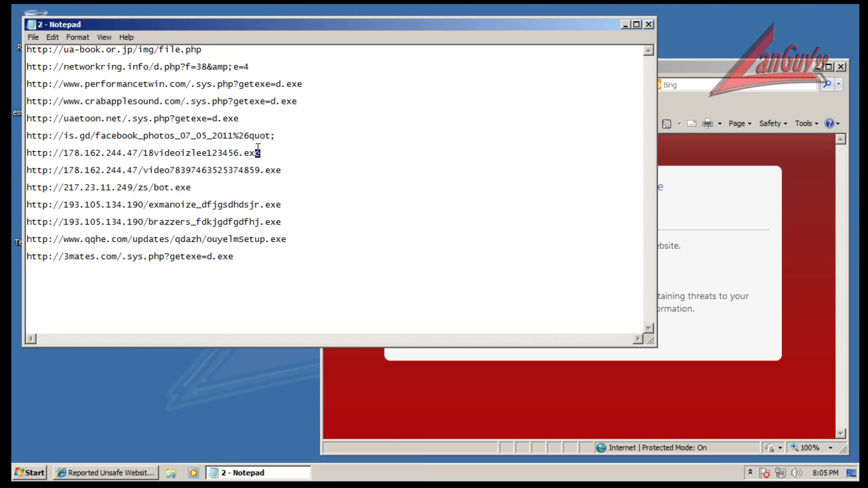
key(shift+Home)
key(ctrl+c)
click(663, 183)
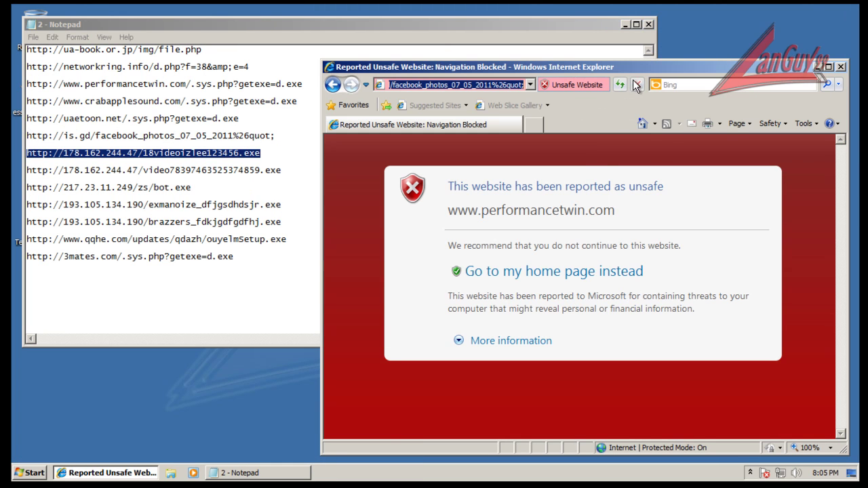
click(504, 84)
key(ctrl+v)
key(Return)
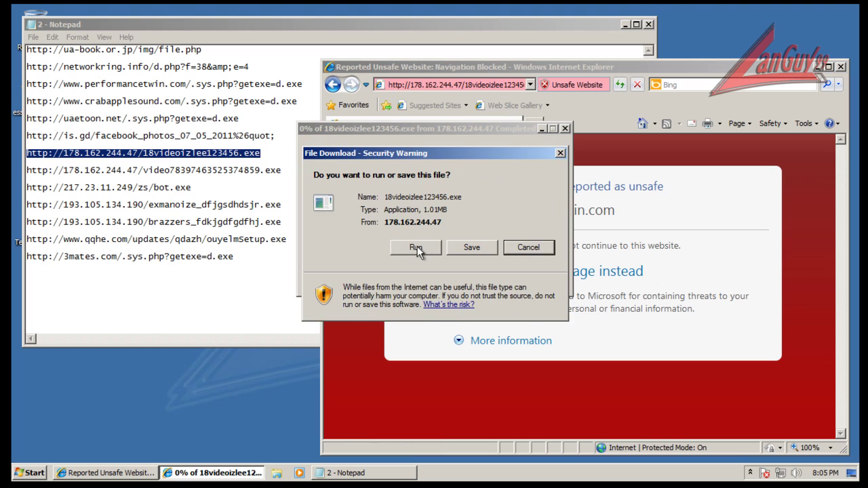
click(417, 246)
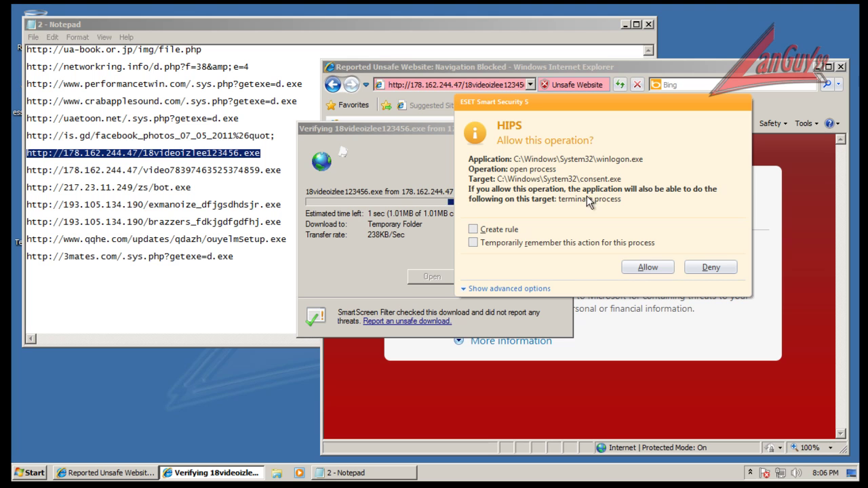
Allow consent.exe and the iexplore handle request; deny the NetBT DHCP and DhcpNameServer deletions and process creation
click(646, 267)
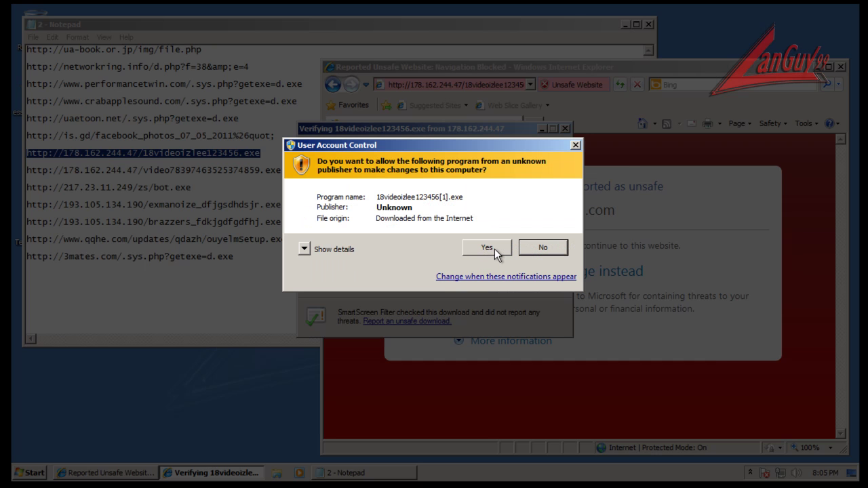
click(494, 249)
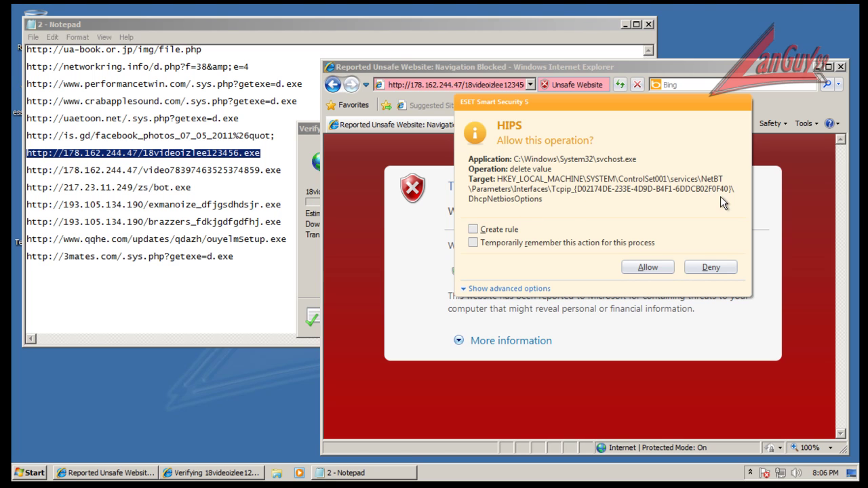
click(710, 270)
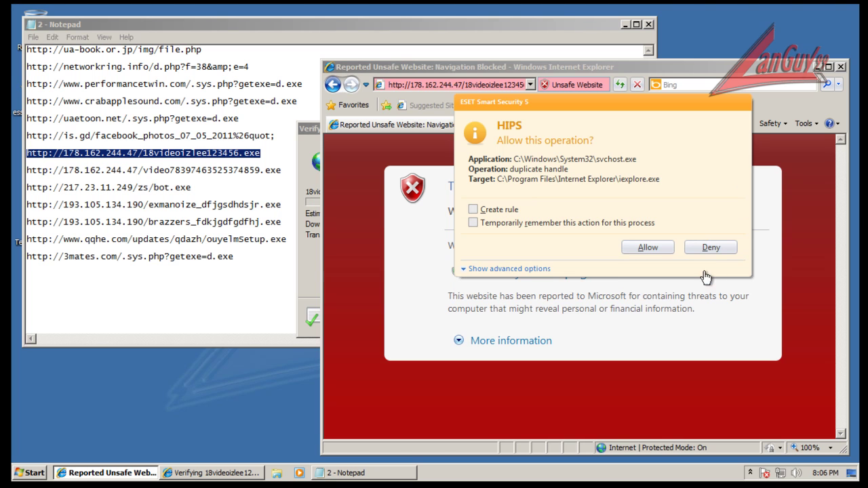
click(648, 250)
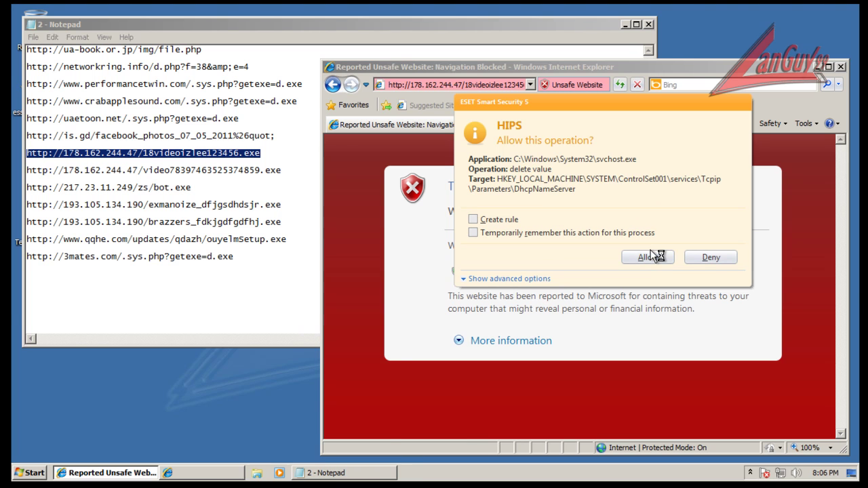
click(710, 257)
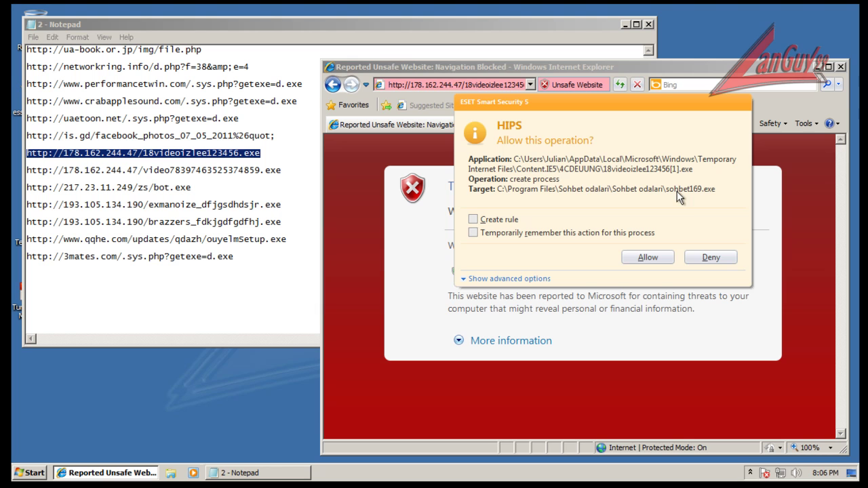
click(709, 266)
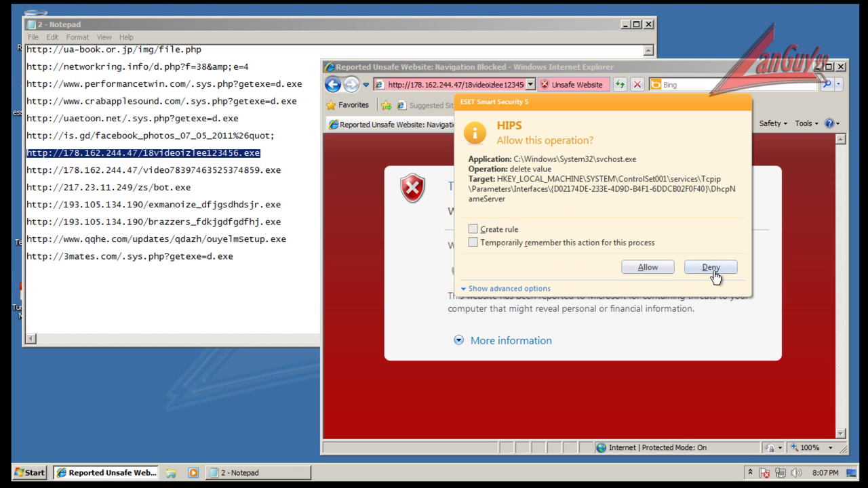
click(714, 273)
Deny the DhcpDomain and DhcpNodeType registry requests, remembering the decision temporarily instead of creating permanent rules
click(709, 258)
click(501, 229)
click(734, 268)
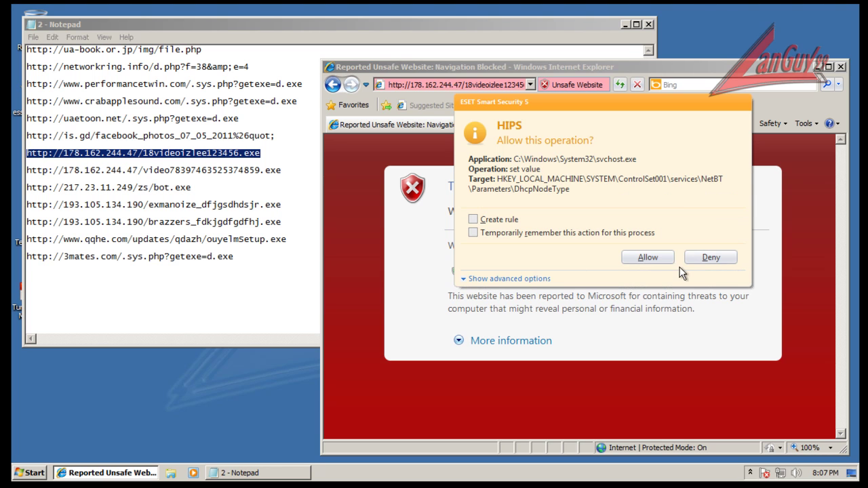
click(497, 219)
click(499, 221)
click(504, 233)
click(712, 258)
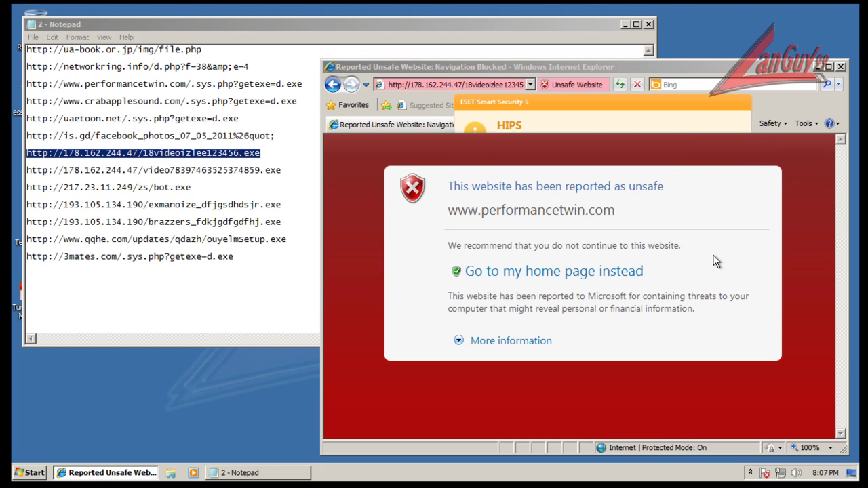
Load the video78397463525374859.exe address from the Notepad list in Internet Explorer's address bar
click(291, 173)
double_click(291, 173)
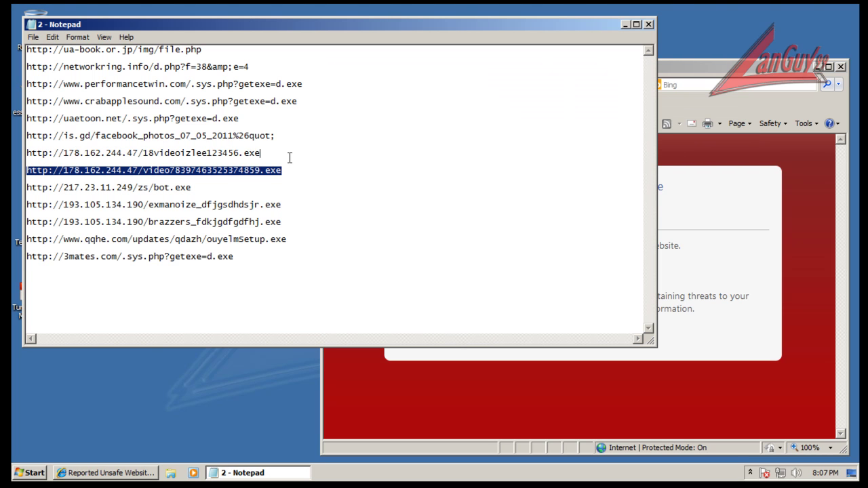
click(712, 67)
click(518, 85)
key(ctrl+v)
key(Return)
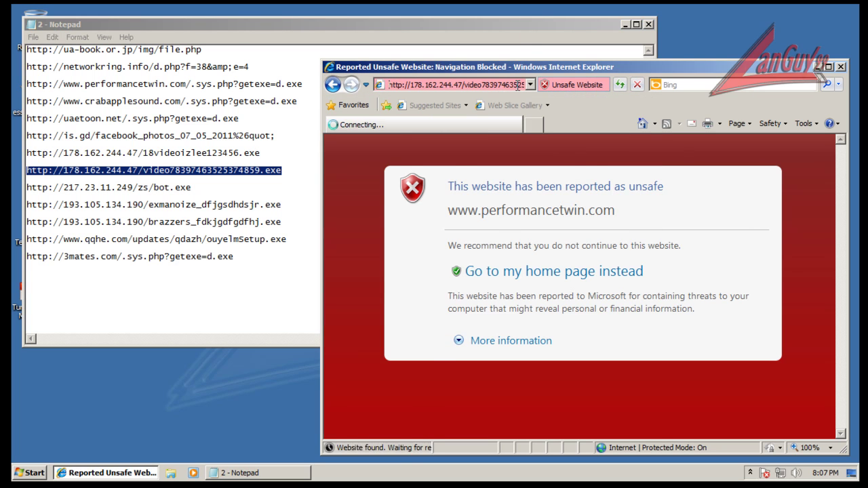
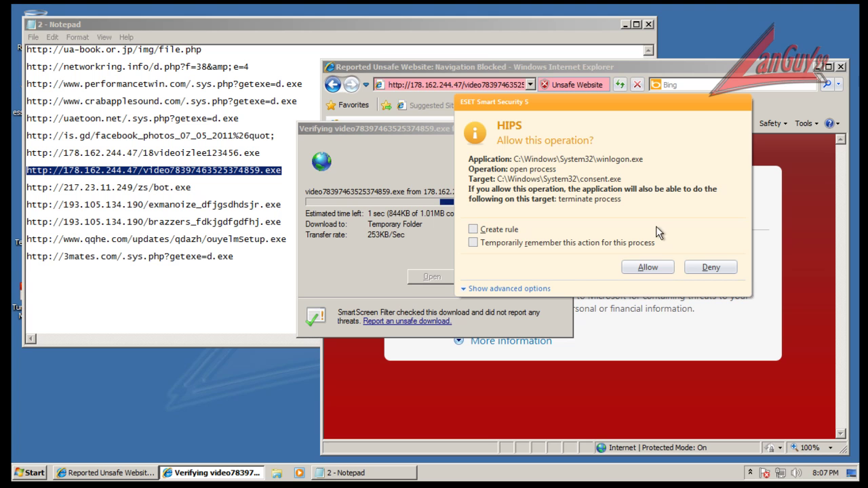
Allow the video exe's HIPS and UAC prompts, temporarily deny its sohbet169.exe launch, and copy the bot.exe URL
click(649, 268)
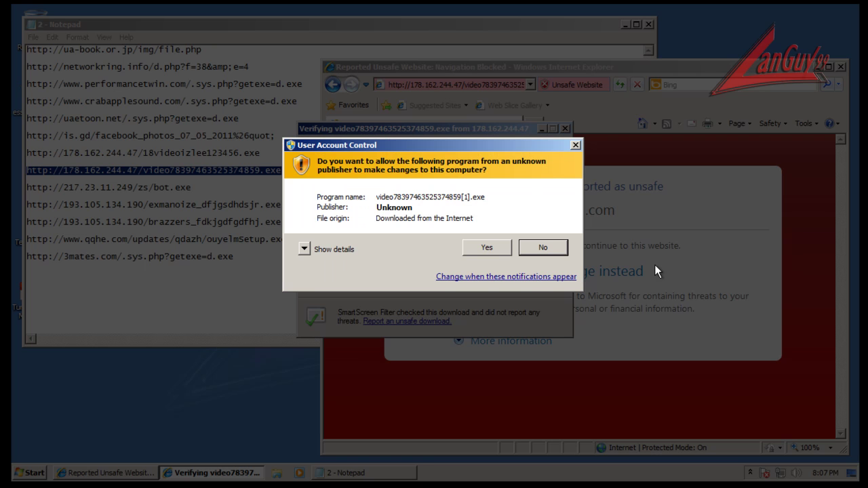
click(486, 252)
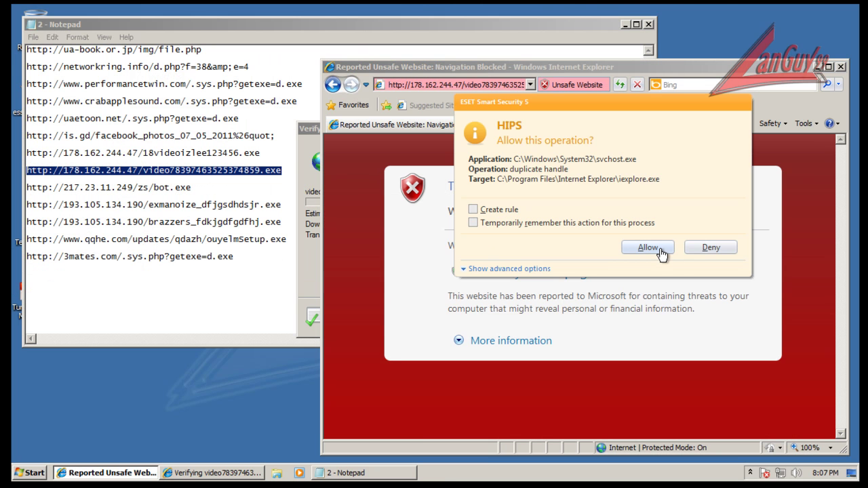
click(660, 249)
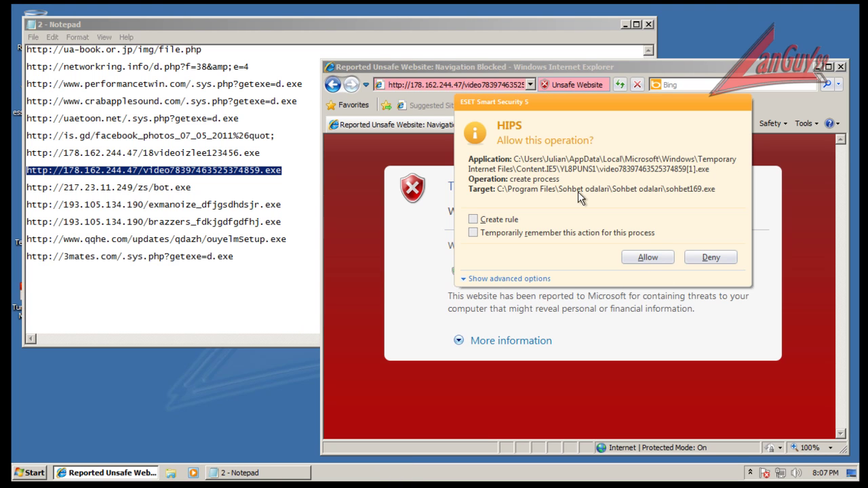
click(608, 232)
click(711, 257)
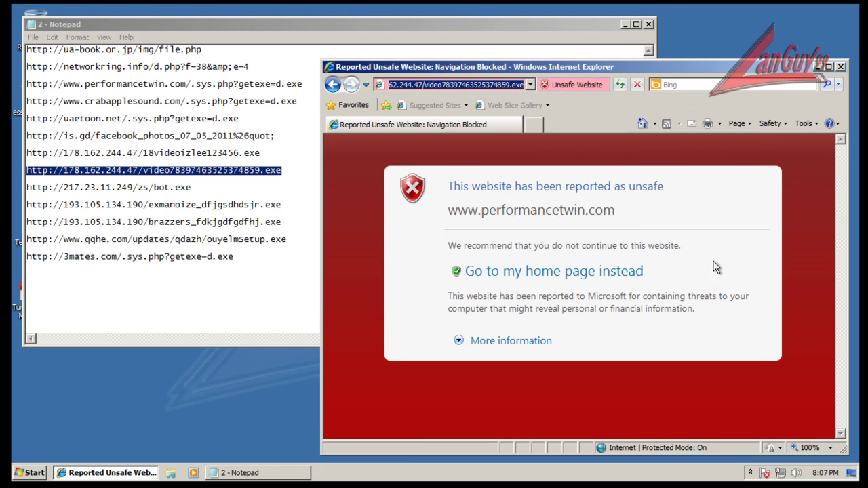
click(198, 183)
key(shift+Home)
key(ctrl+c)
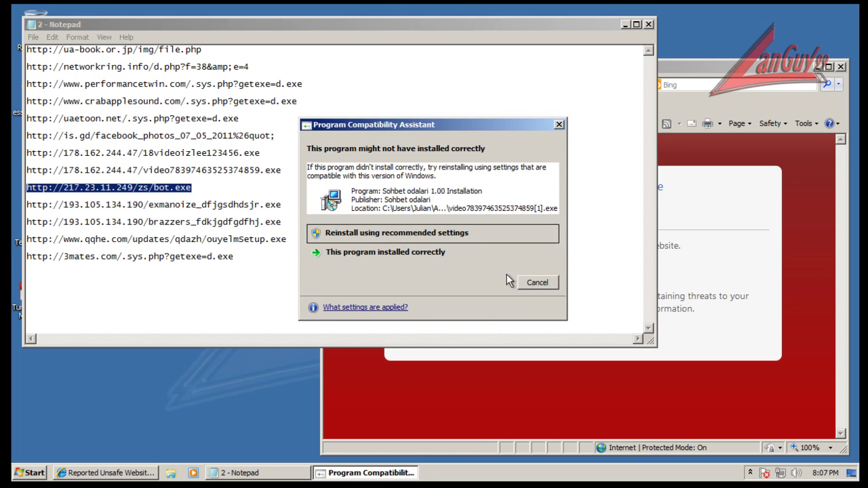
Load the bot.exe URL in Internet Explorer and run it, so ESET quarantines it as Win32/Spy.Zbot.YW
click(540, 281)
click(720, 77)
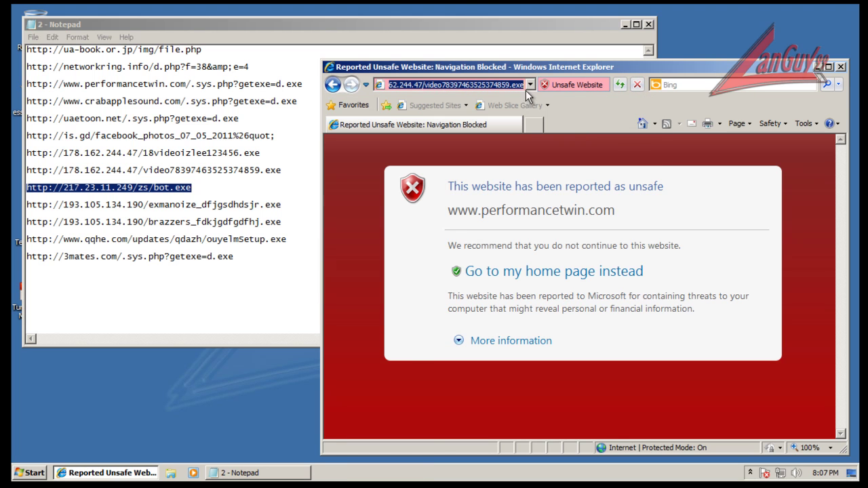
key(ctrl+v)
key(Return)
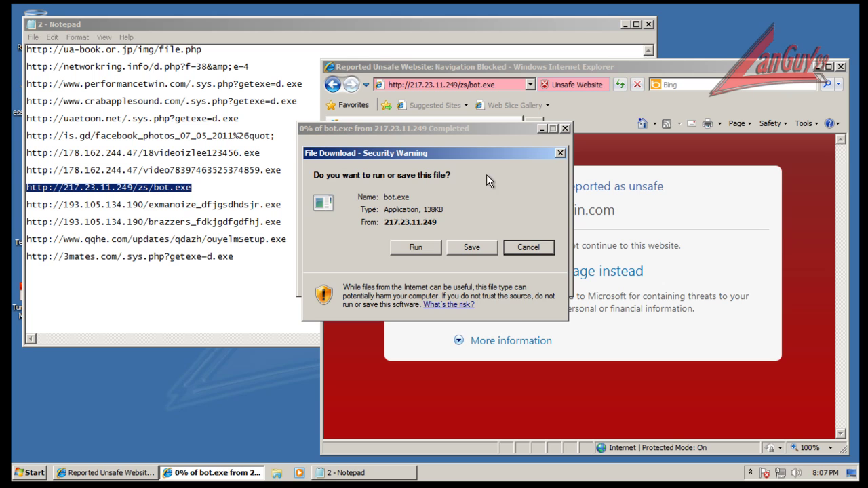
click(424, 249)
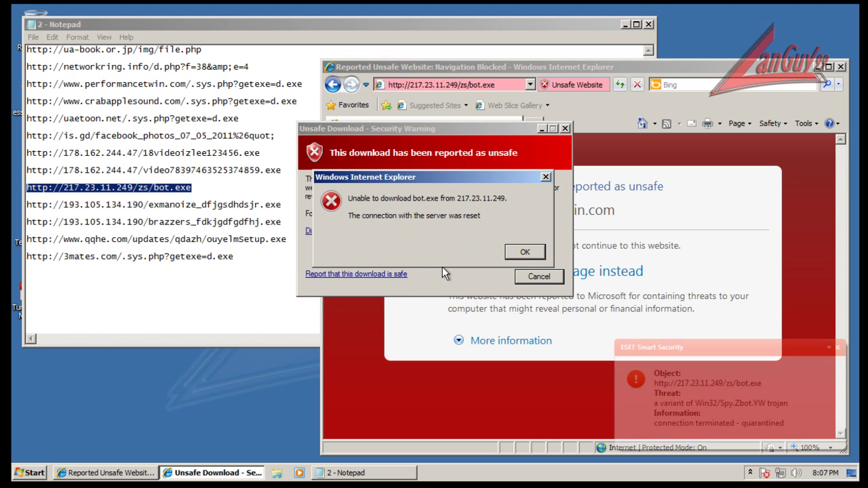
click(526, 252)
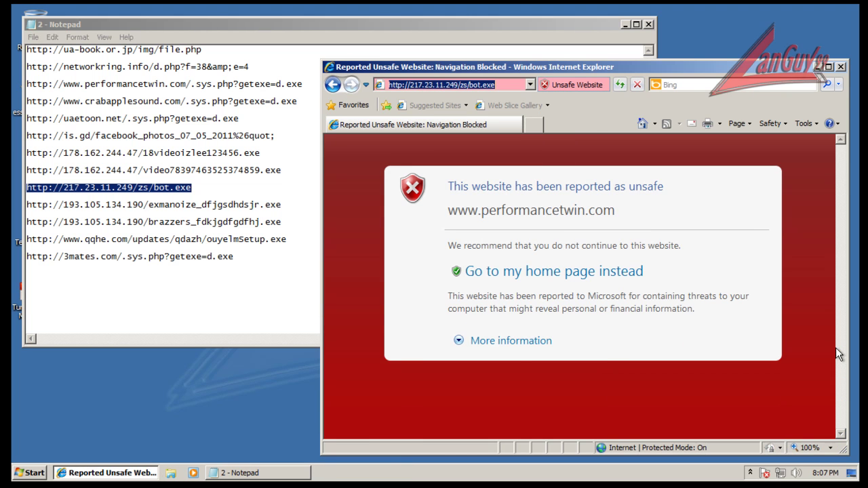
Copy the exmanoize_dfjgsdhdsjr.exe URL from Notepad into Internet Explorer's address bar
click(274, 193)
key(Down)
key(End)
key(shift+Home)
key(ctrl+c)
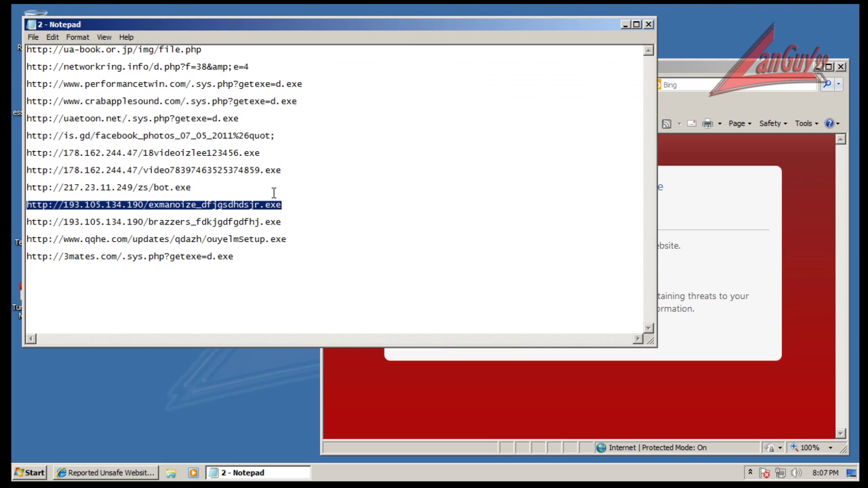
click(685, 70)
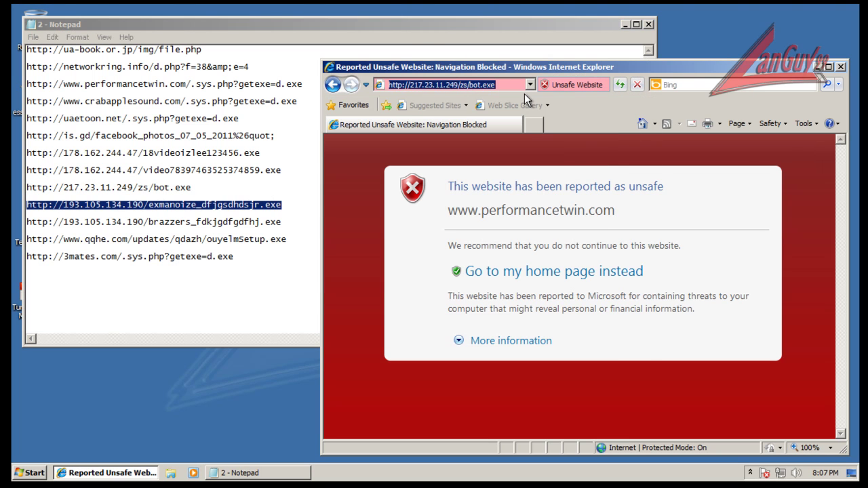
key(ctrl+v)
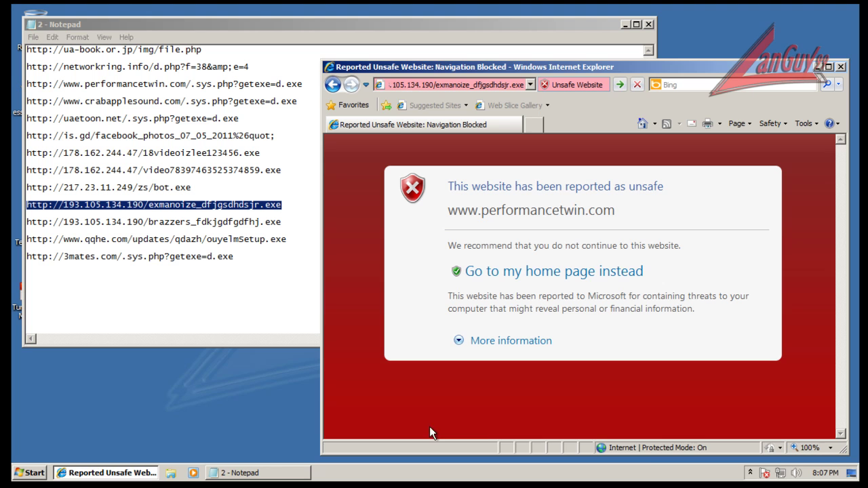
From the tray icon's Advanced setup, set HIPS Filtering mode to Automatic mode with rules, save, and close ESET
click(750, 473)
double_click(738, 421)
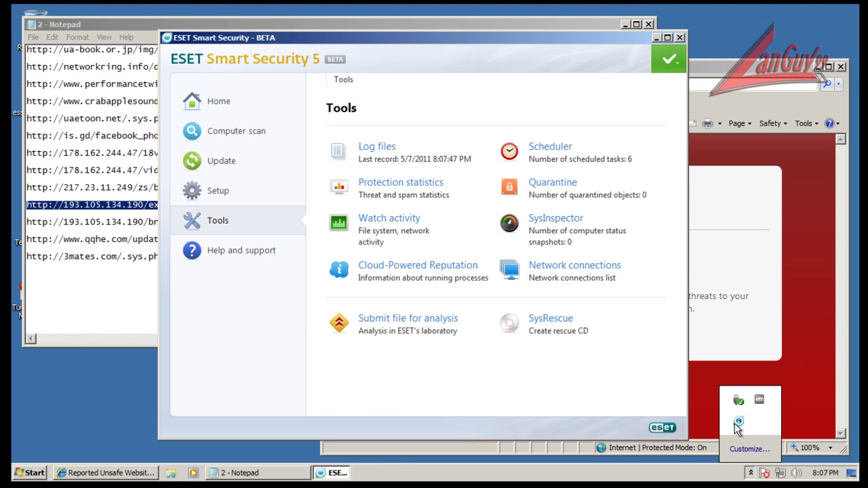
click(669, 59)
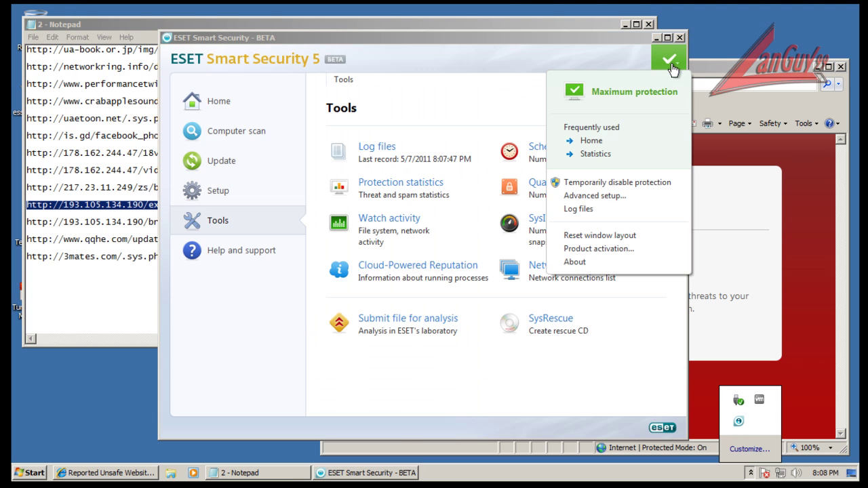
click(606, 197)
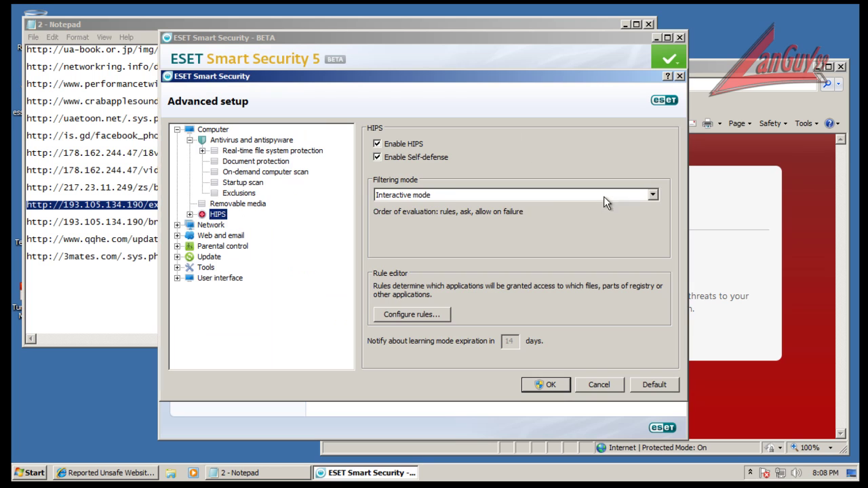
click(412, 201)
click(421, 206)
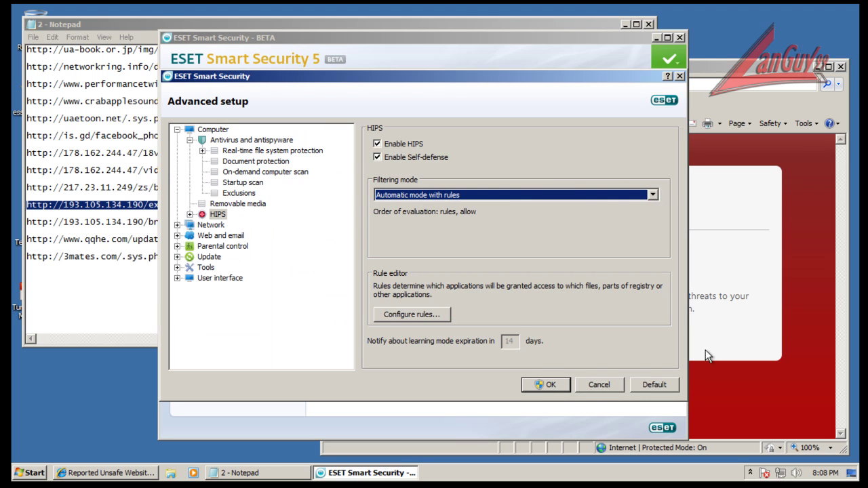
click(551, 384)
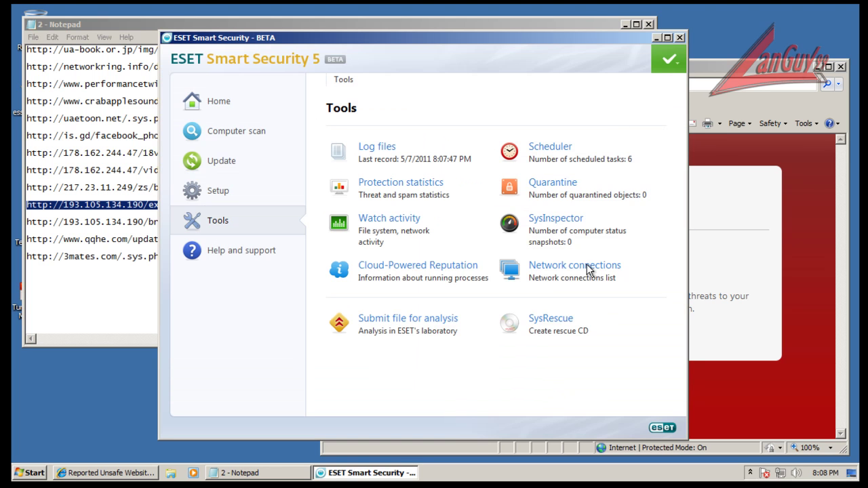
click(680, 38)
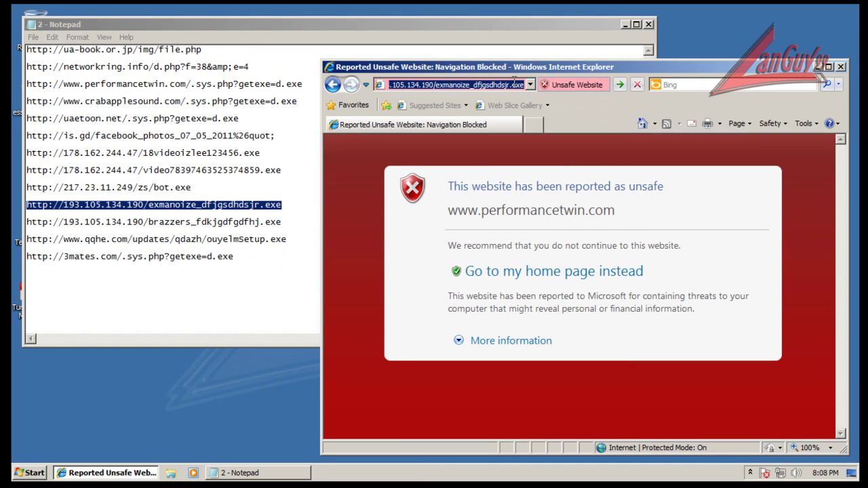
Visit the exmanoize_dfjgsdhdsjr.exe URL, then load the brazzers URL copied from Notepad
key(ctrl+v)
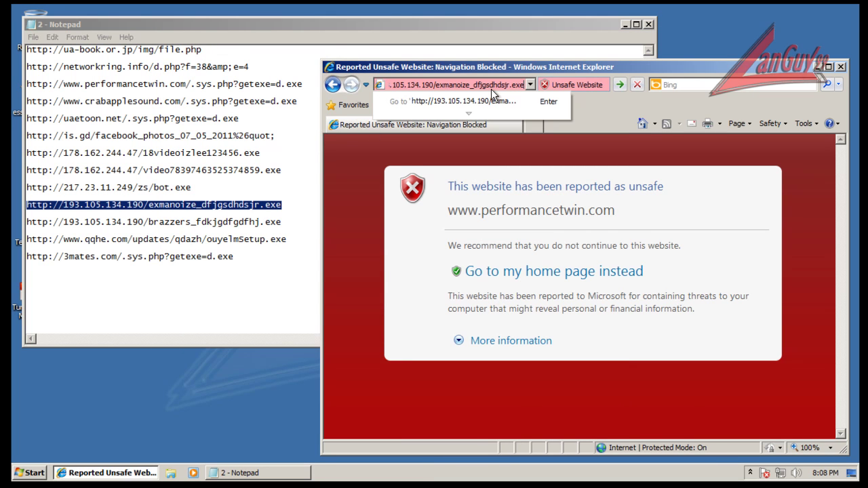
key(Return)
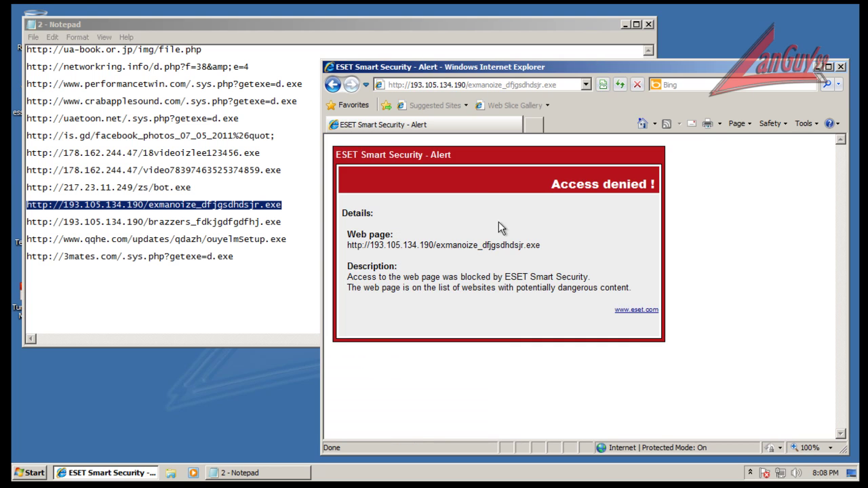
click(286, 215)
key(shift+Home)
key(ctrl+c)
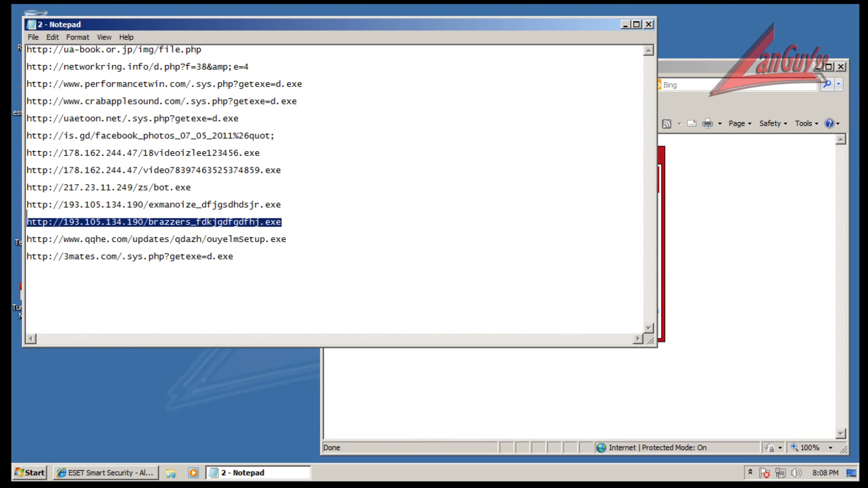
click(771, 70)
click(504, 85)
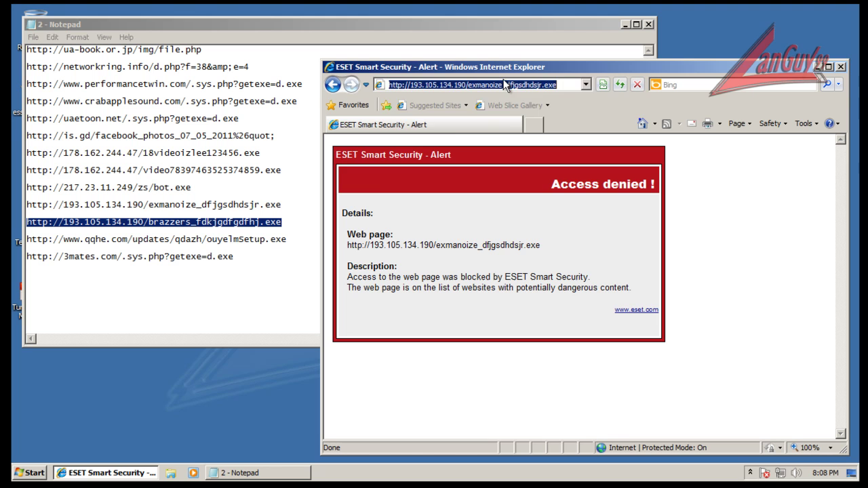
key(ctrl+v)
key(Return)
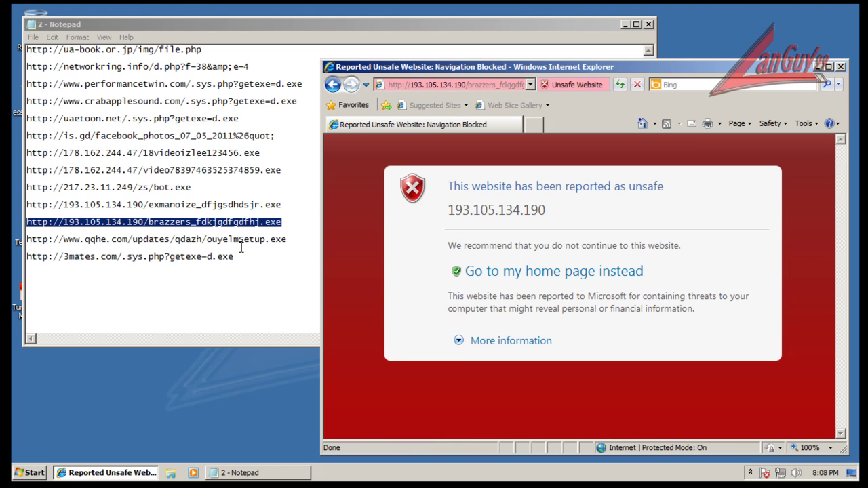
Load the qqhe.com URL from Notepad and run the offered ouyelmSetup.exe
click(286, 241)
key(shift+Home)
key(ctrl+c)
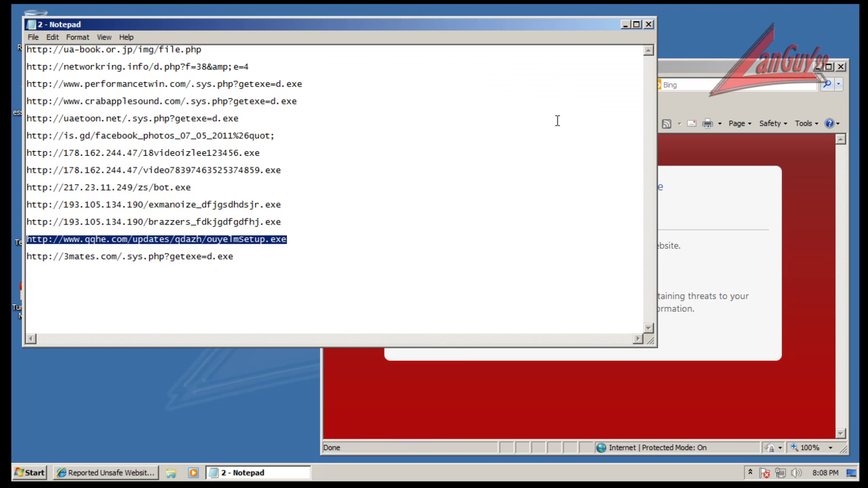
click(725, 71)
click(431, 82)
key(ctrl+v)
key(Return)
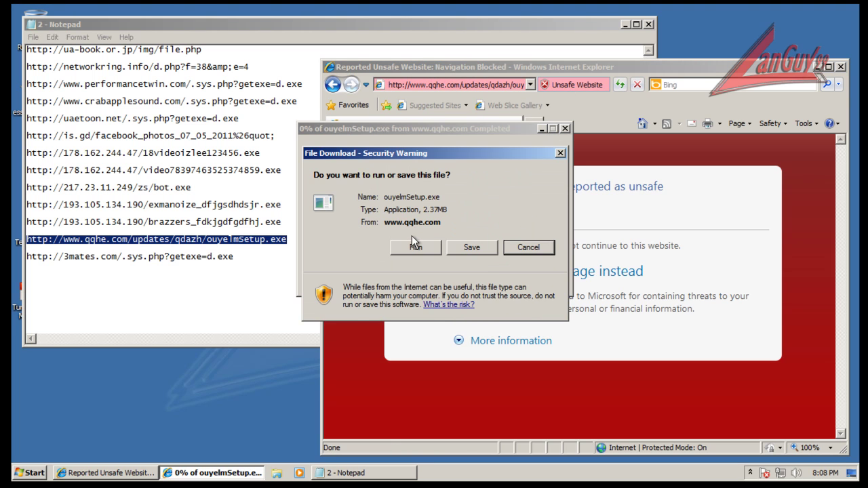
click(411, 248)
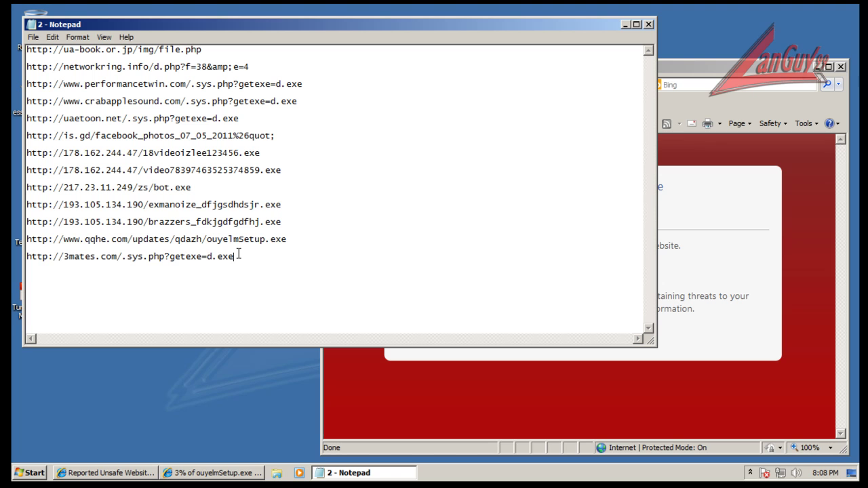
Load the 3mates.com URL and run d.exe, dismissing the error and ESET's Kryptik.NLP quarantine alert
key(shift+Home)
key(ctrl+c)
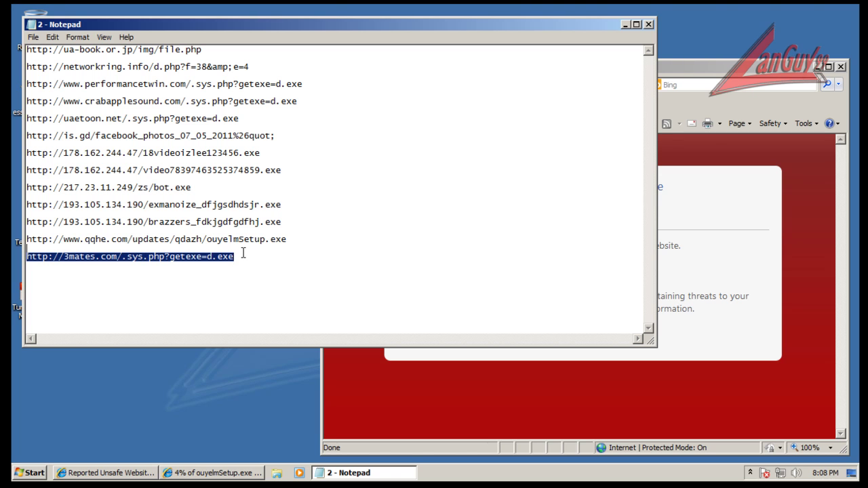
click(729, 70)
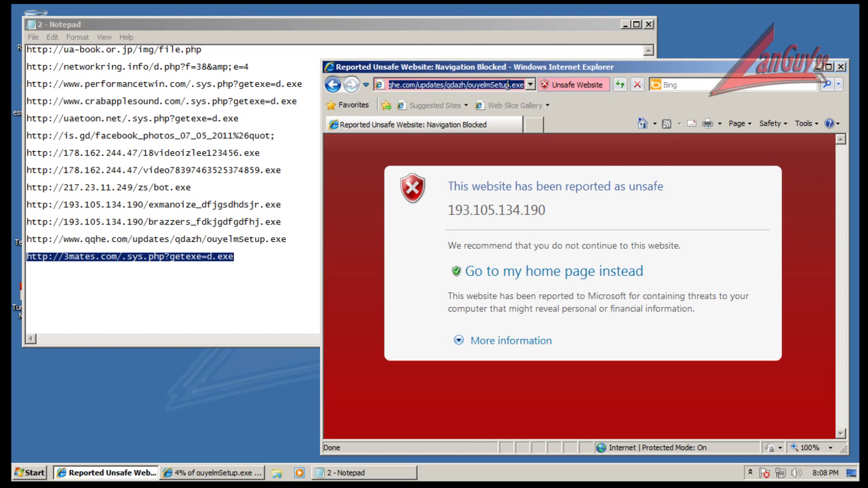
click(507, 84)
key(ctrl+v)
key(Return)
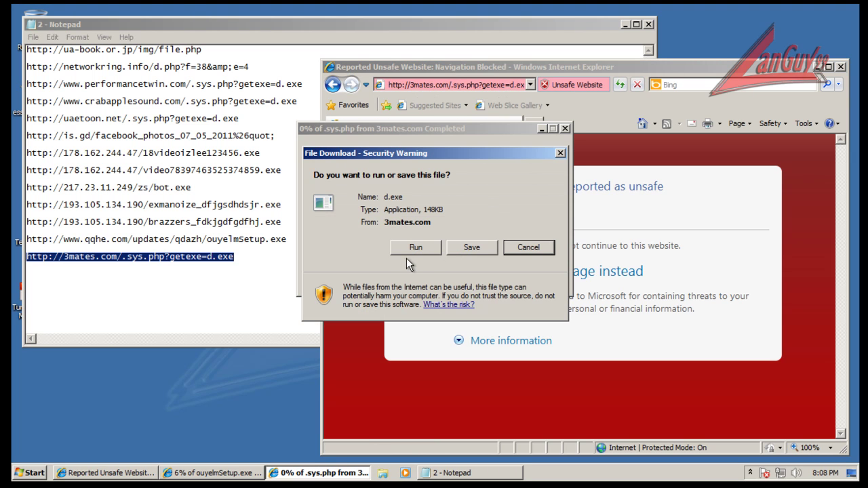
click(430, 249)
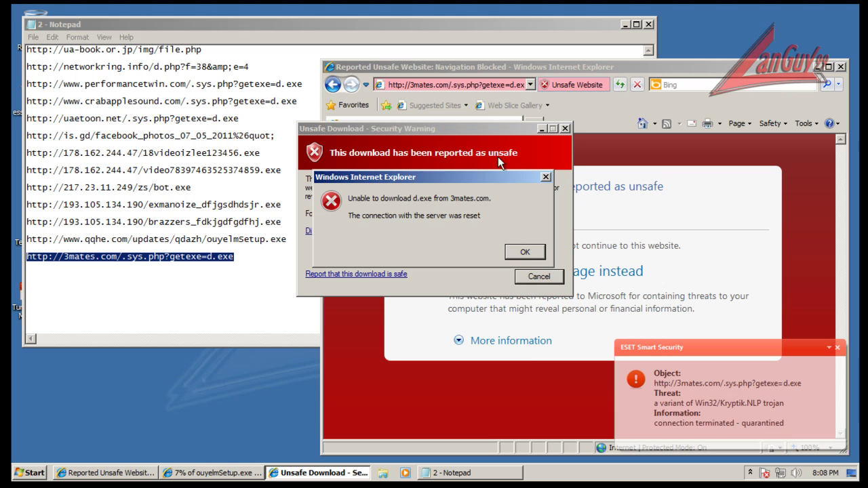
drag(502, 182, 480, 197)
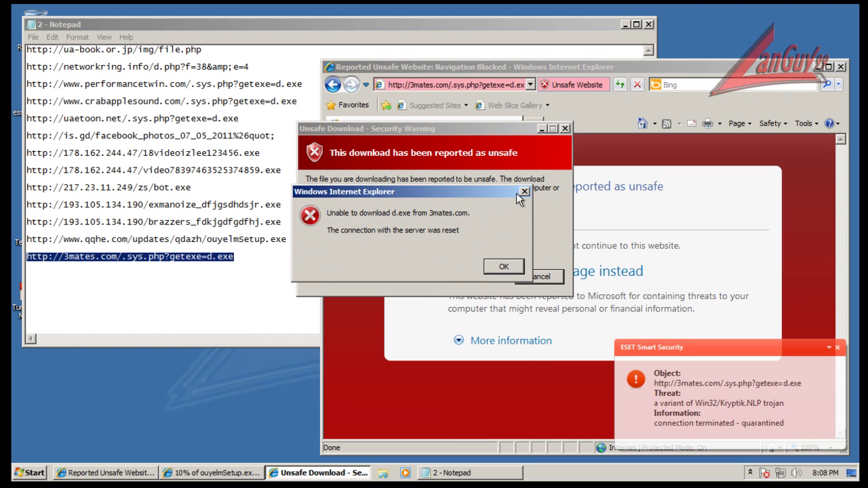
click(524, 191)
click(836, 347)
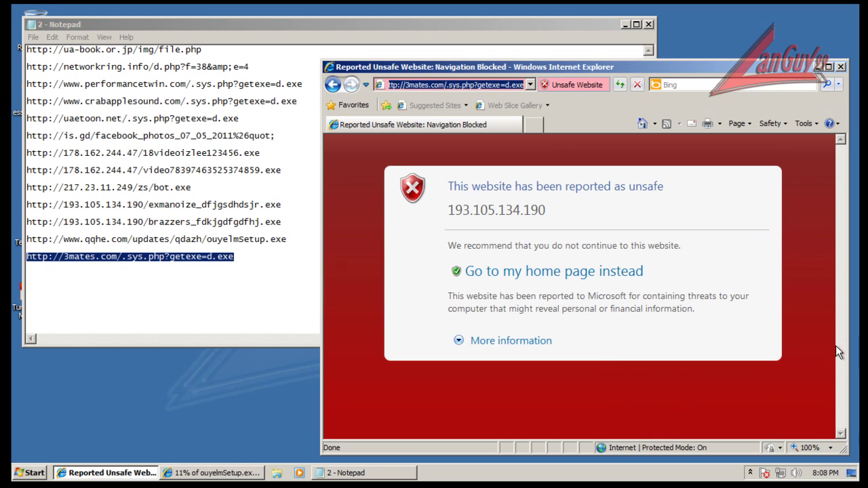
Load the 178.162.244.47 video URL so Internet Explorer offers video78397463525374859.exe
click(228, 475)
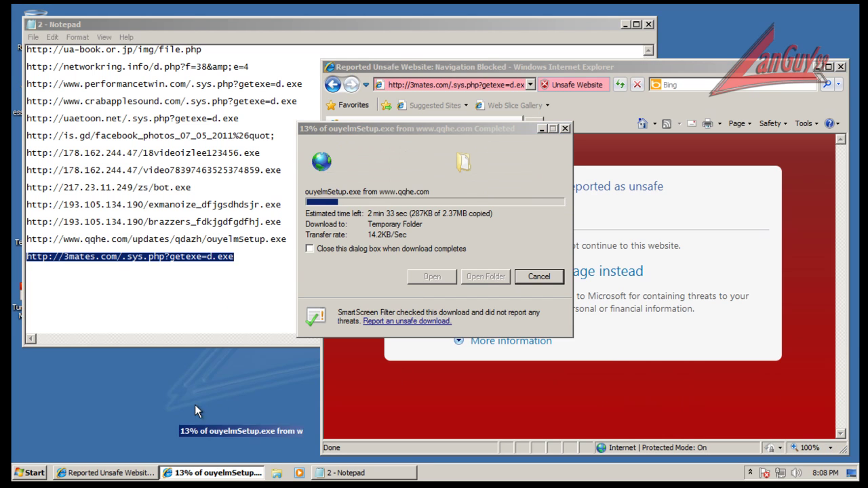
click(212, 473)
click(198, 174)
drag(300, 172, 292, 158)
key(ctrl+c)
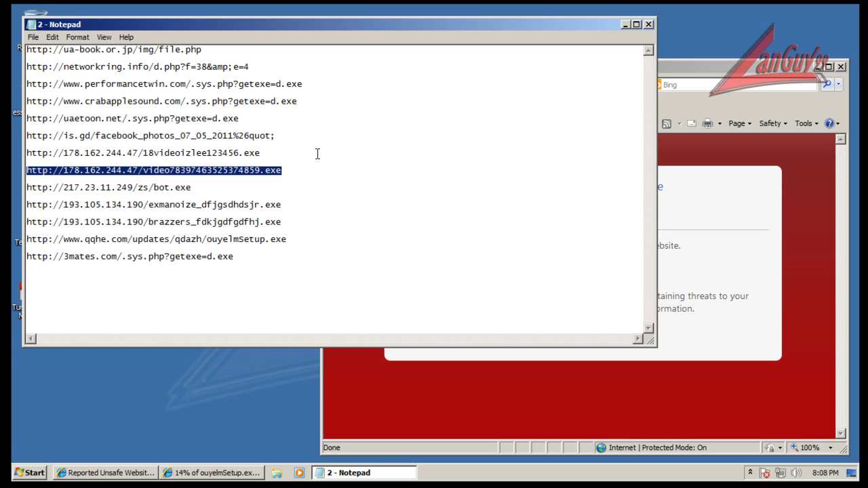
click(690, 67)
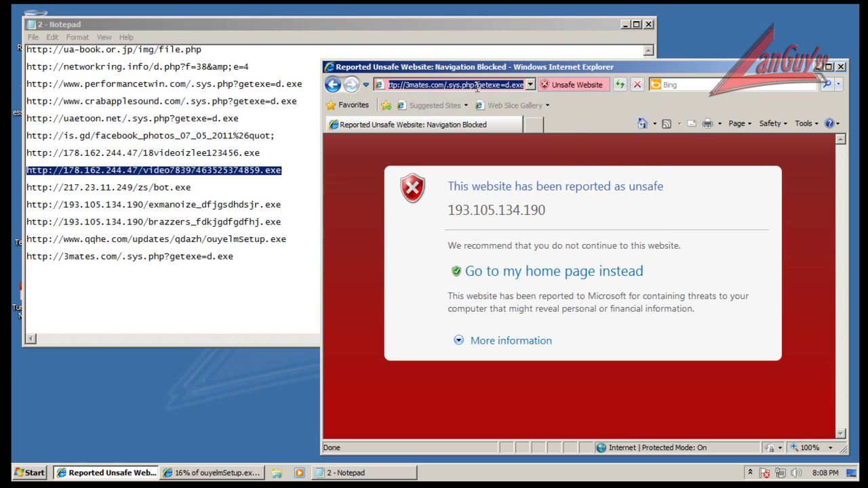
key(ctrl+v)
key(Return)
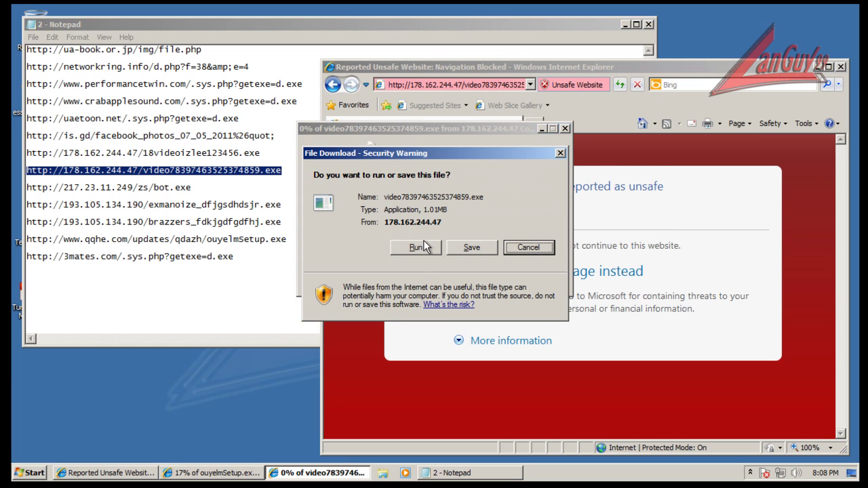
Run video78397463525374859.exe with UAC approval, then dismiss the C-4 tEaM message and close mIRC
click(423, 245)
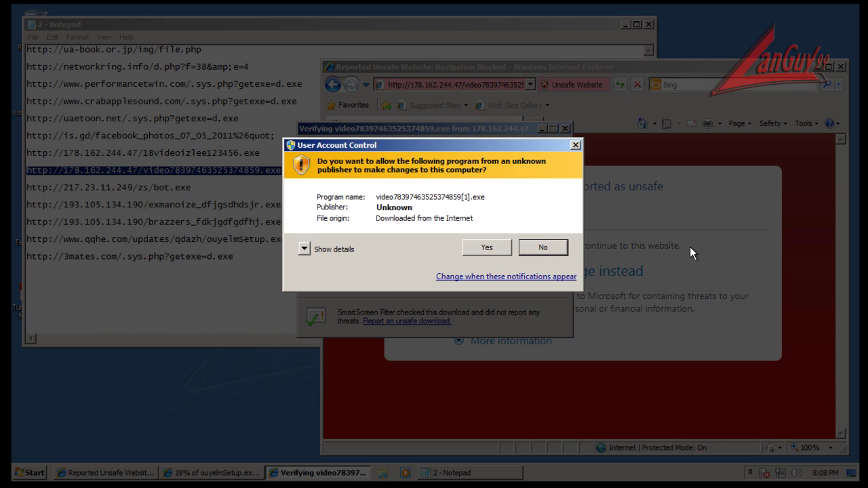
click(488, 247)
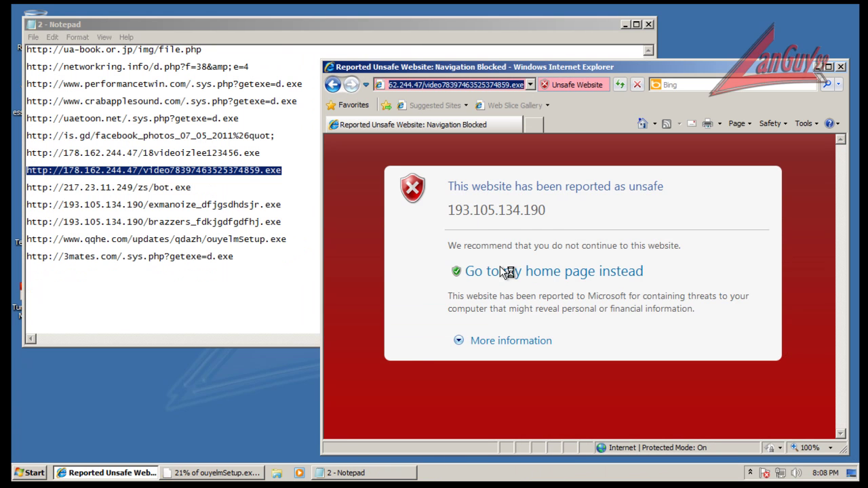
right_click(506, 468)
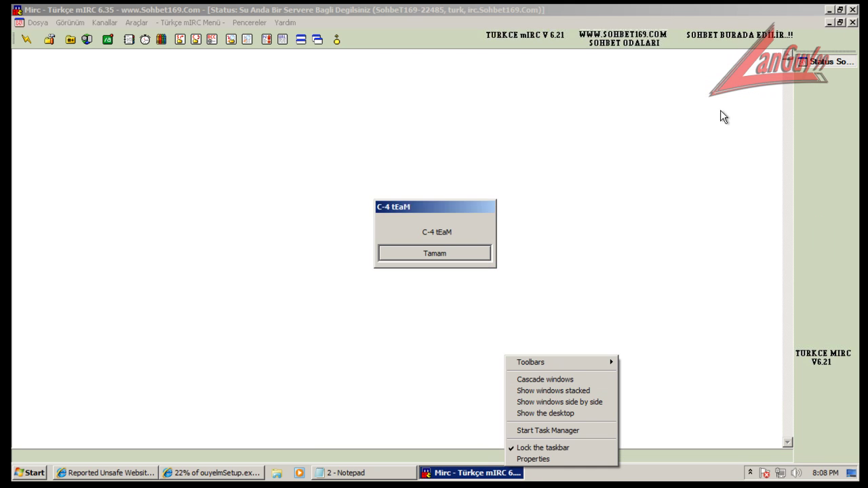
click(446, 256)
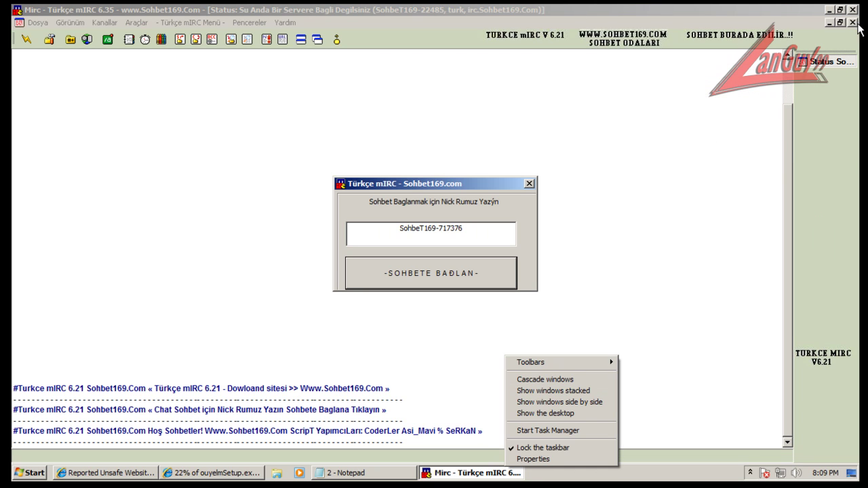
click(529, 184)
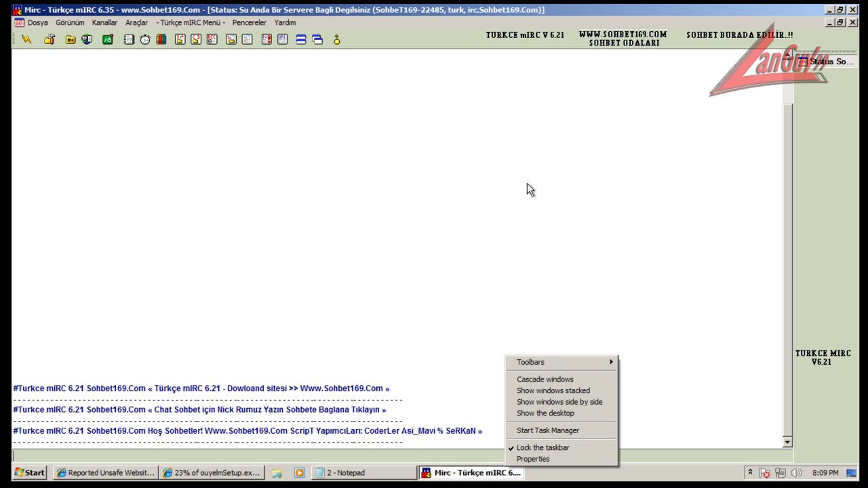
click(853, 9)
Check Task Manager, then close it and the unsafe-website Internet Explorer window
click(548, 430)
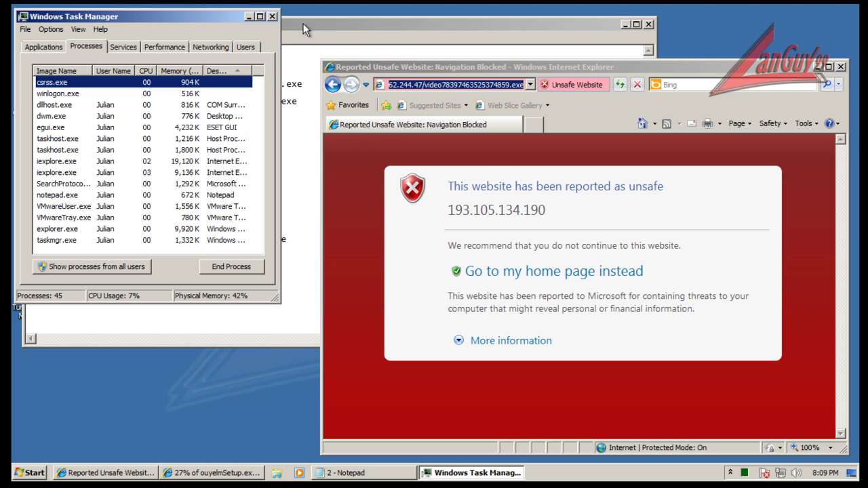
click(272, 15)
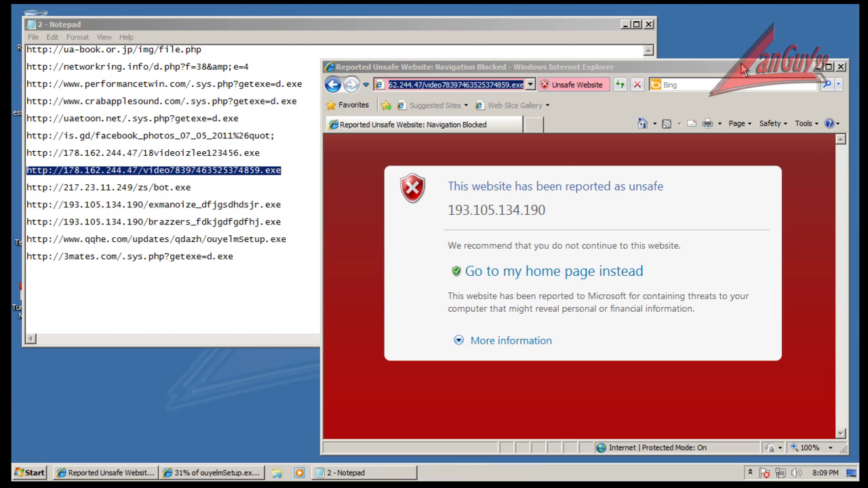
click(841, 67)
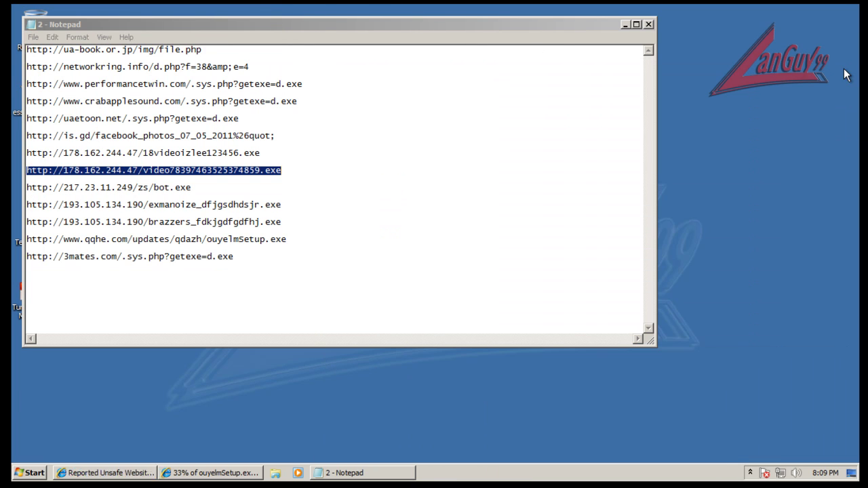
click(750, 472)
In ESET Advanced setup, view the HIPS rules list and filtering modes, then cancel and close ESET
click(739, 421)
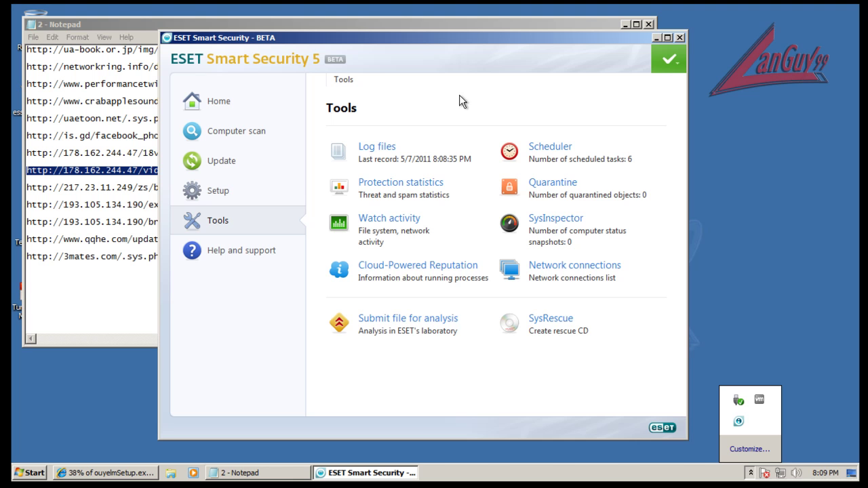
click(680, 68)
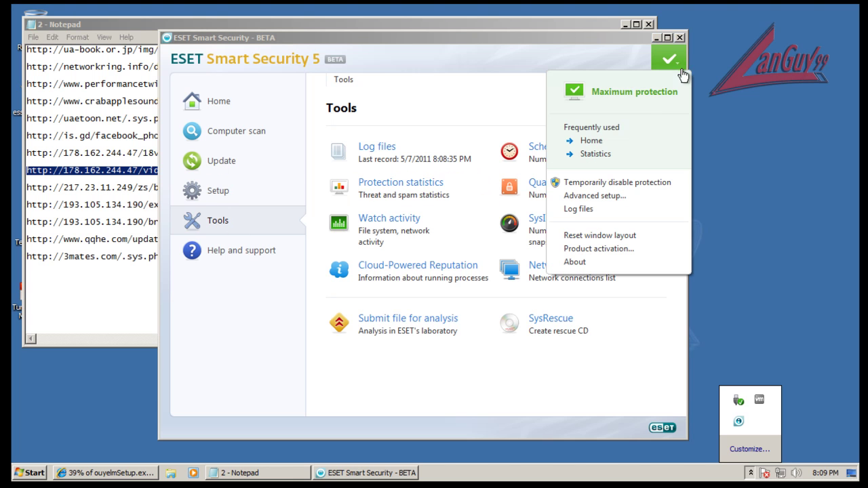
click(619, 196)
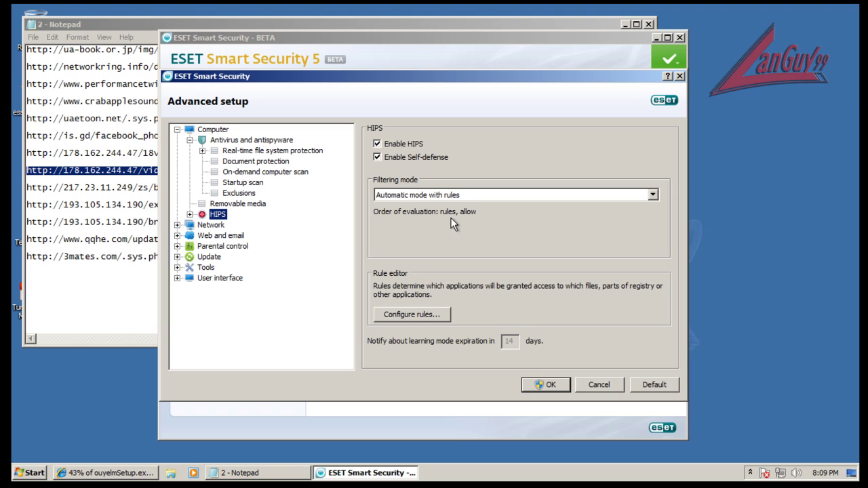
click(412, 314)
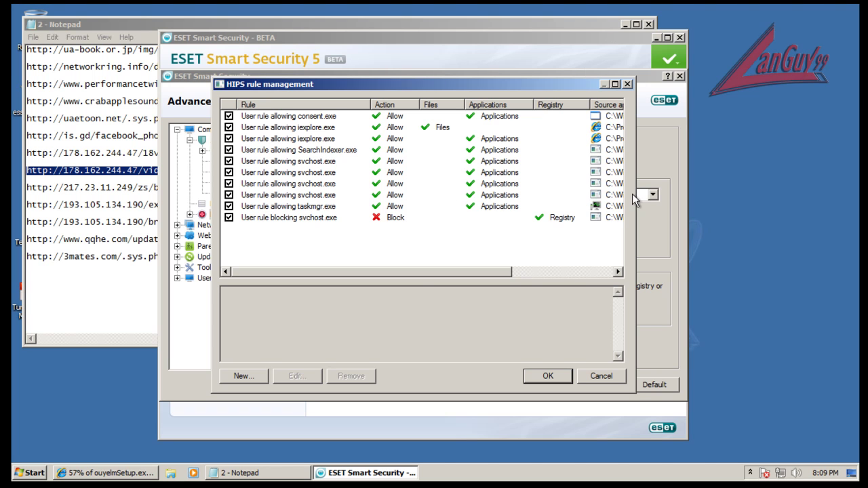
click(628, 84)
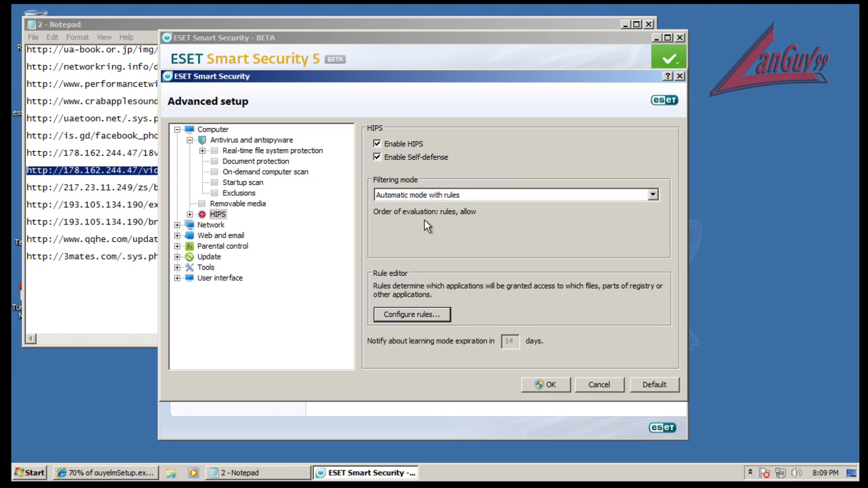
click(448, 196)
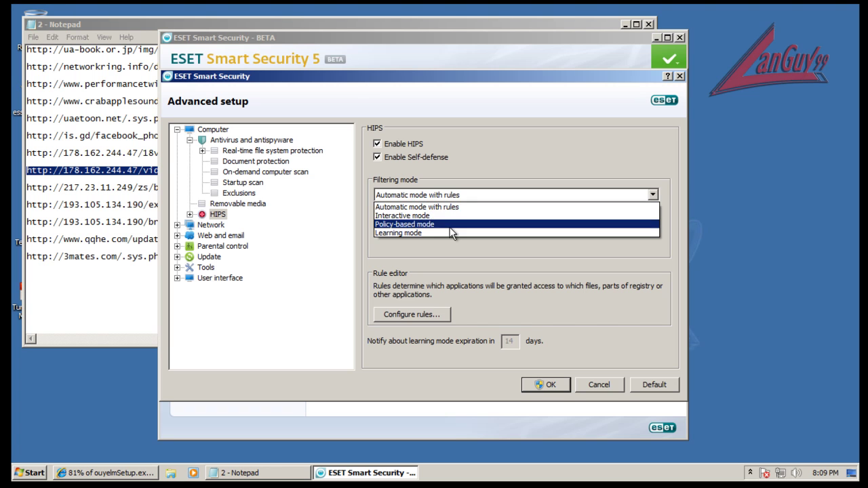
click(463, 249)
click(596, 386)
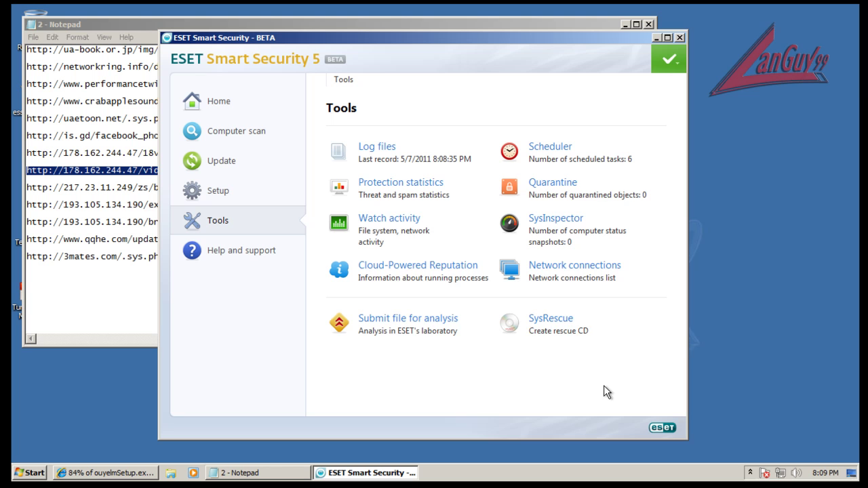
click(680, 38)
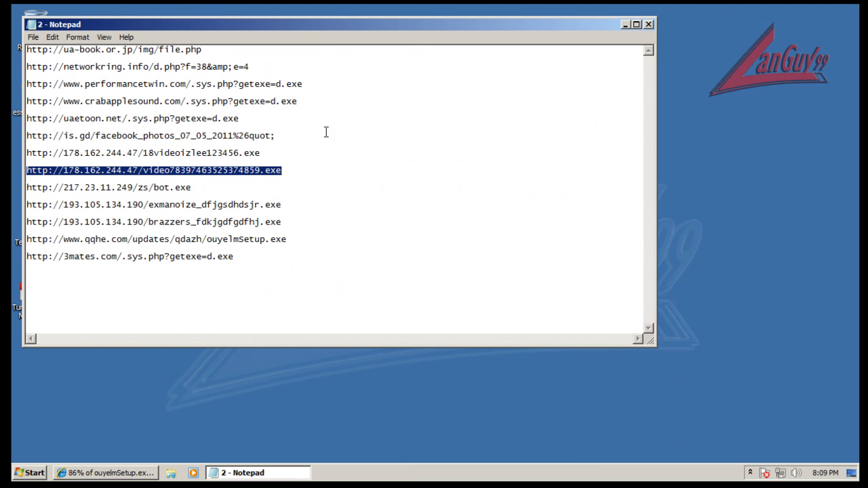
Let the 2.37MB ouyelmSetup.exe download finish by approving the administrator permission prompt
click(127, 475)
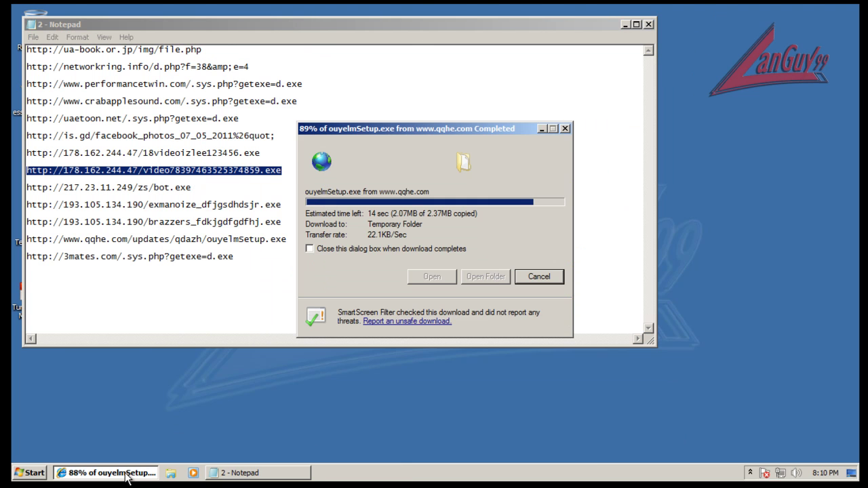
click(126, 475)
click(127, 476)
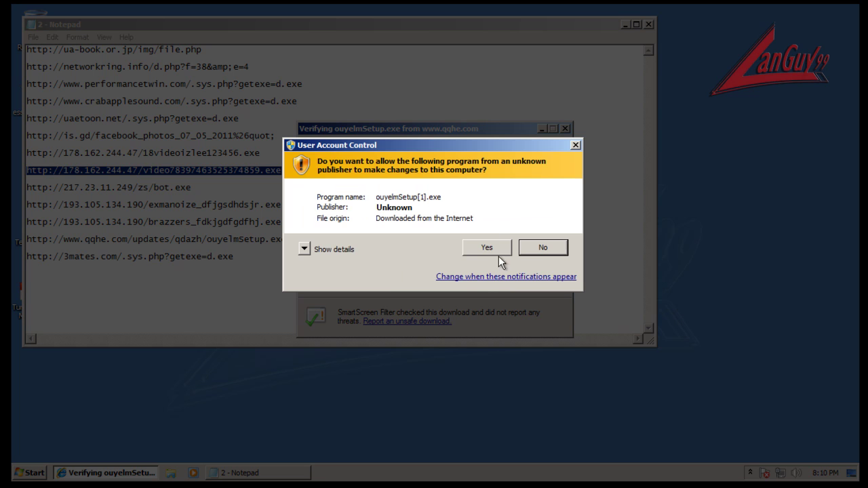
click(499, 254)
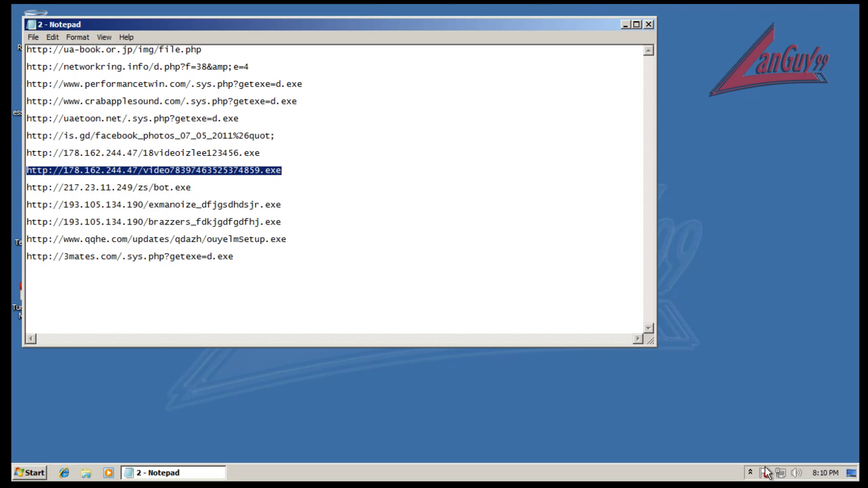
right_click(200, 475)
Close the Notepad URL list, dismiss the error message, and start Task Manager from the taskbar
click(219, 448)
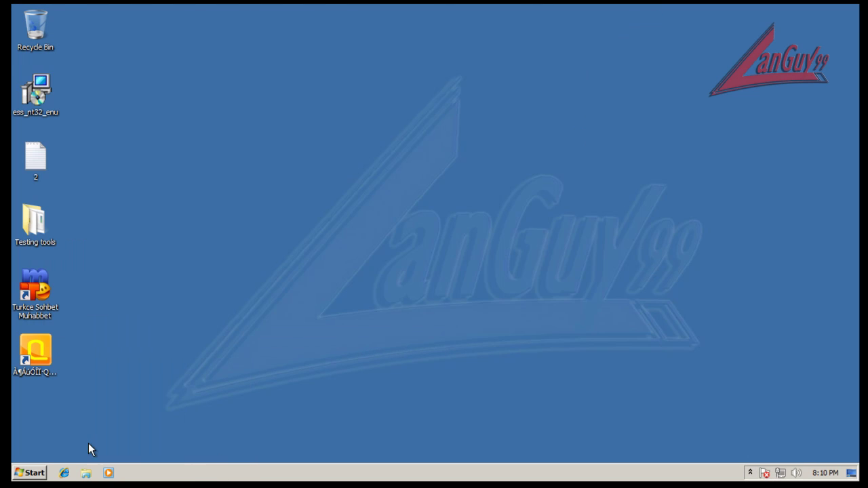
drag(107, 355, 69, 287)
click(536, 216)
right_click(628, 472)
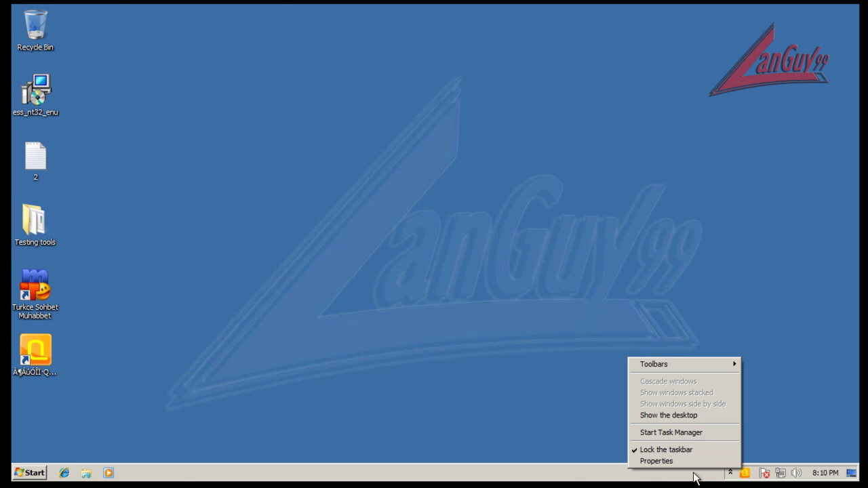
click(697, 434)
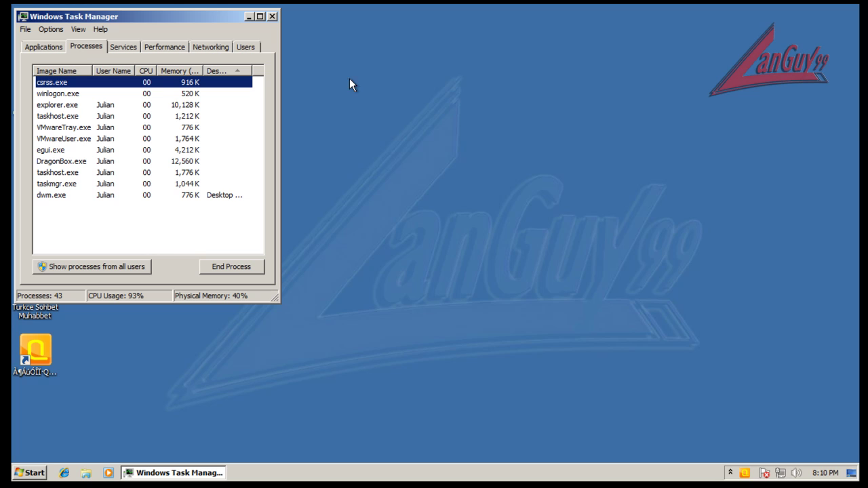
Show processes from all users, sort by name, and end DragonBox.exe
click(68, 195)
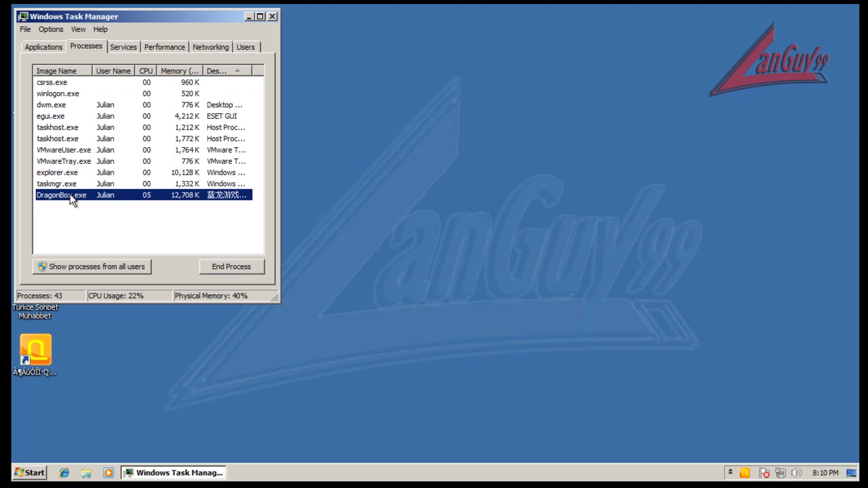
click(114, 268)
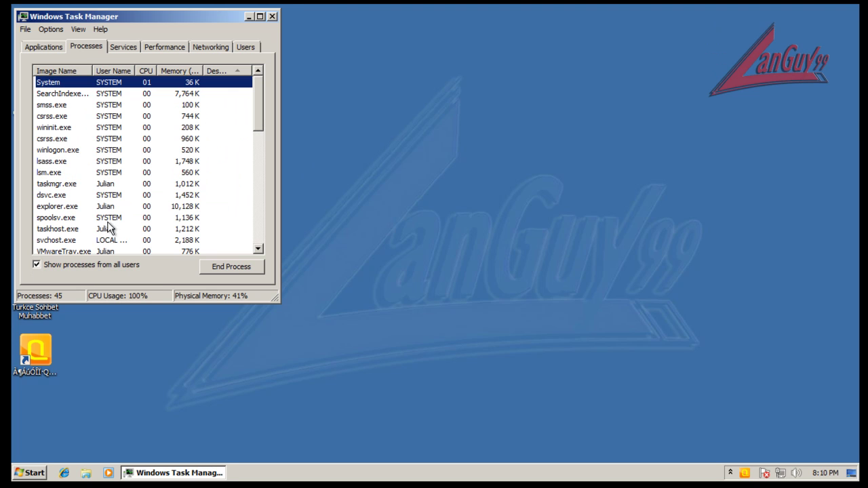
mouse_move(260, 84)
mouse_down()
mouse_move(244, 234)
mouse_move(252, 81)
mouse_up()
click(68, 72)
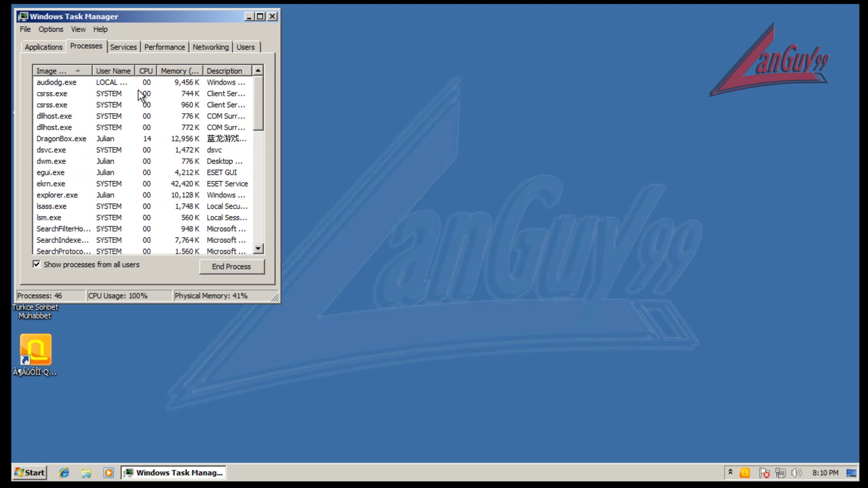
click(68, 138)
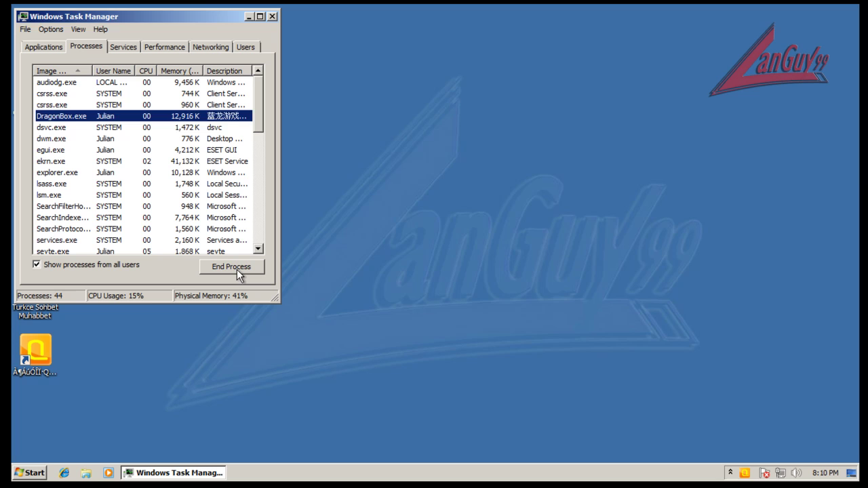
click(237, 269)
click(468, 257)
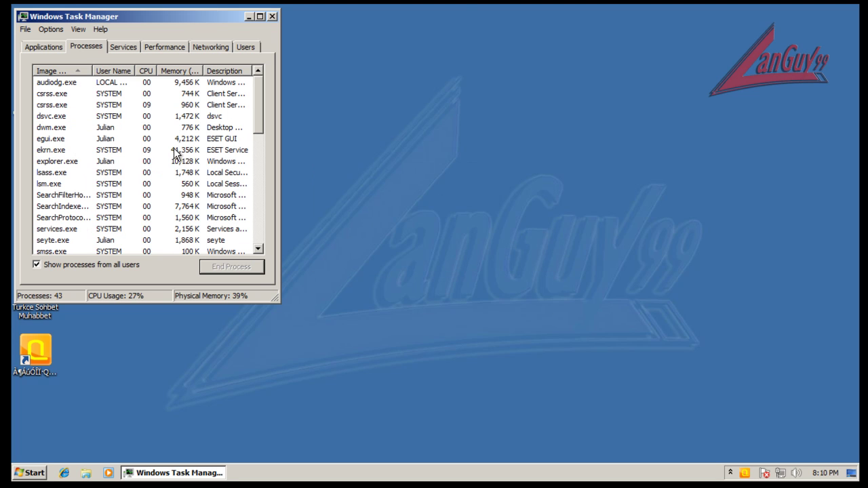
End dsvc.exe as well, leaving 42 processes, and close Task Manager
click(56, 116)
click(234, 266)
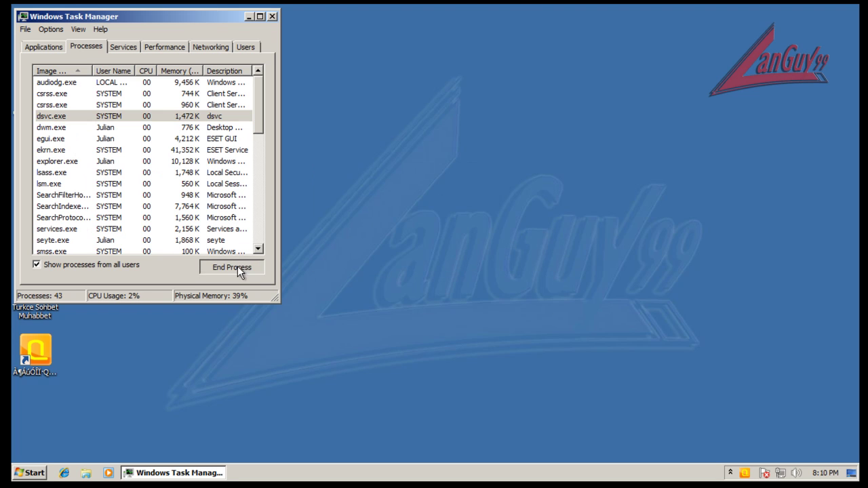
click(454, 256)
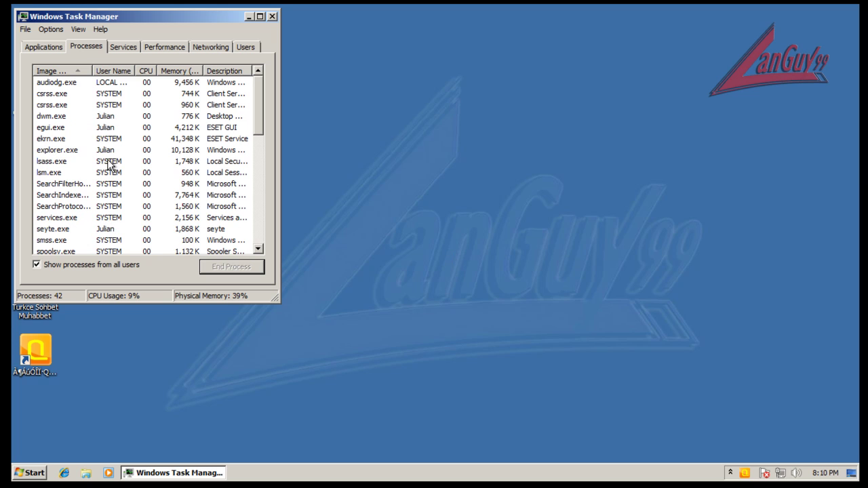
scroll(61, 173, down, 9)
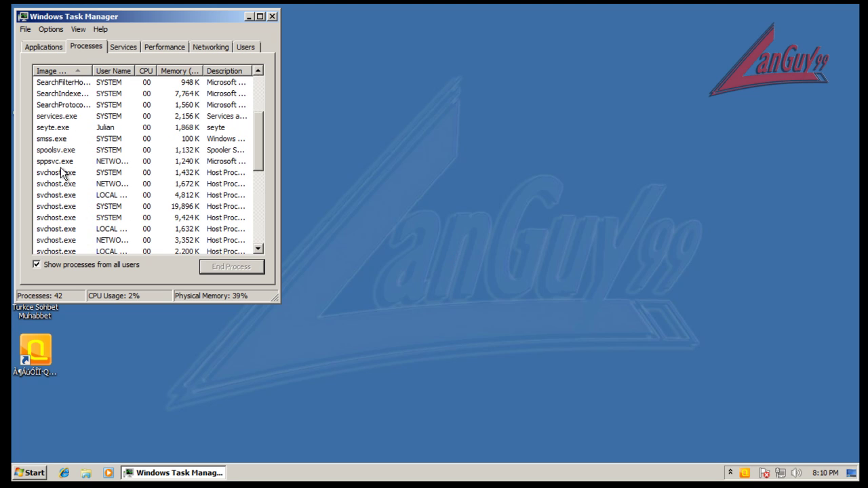
click(271, 16)
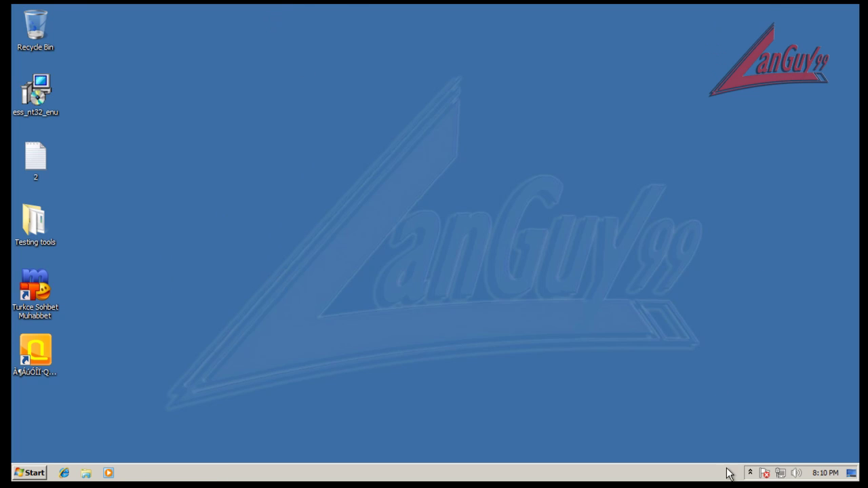
Open ESET's Computer scan page and look over the on-demand scan Advanced setup before closing it
click(750, 473)
click(742, 422)
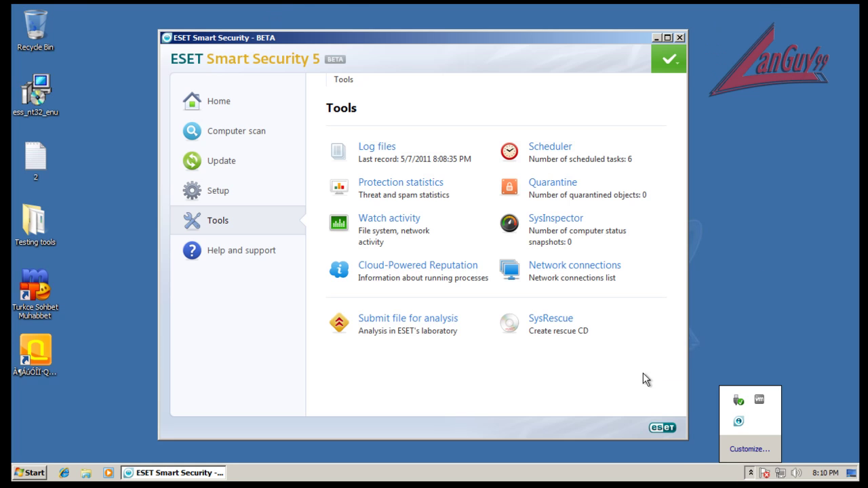
click(225, 115)
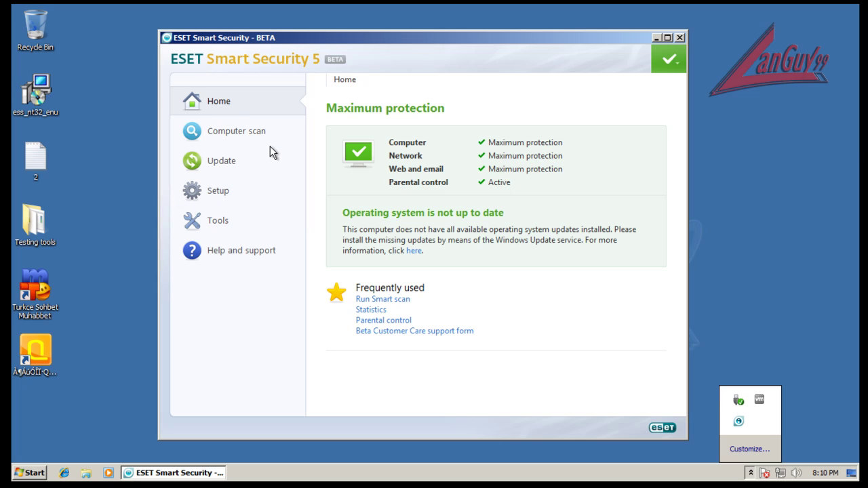
click(245, 139)
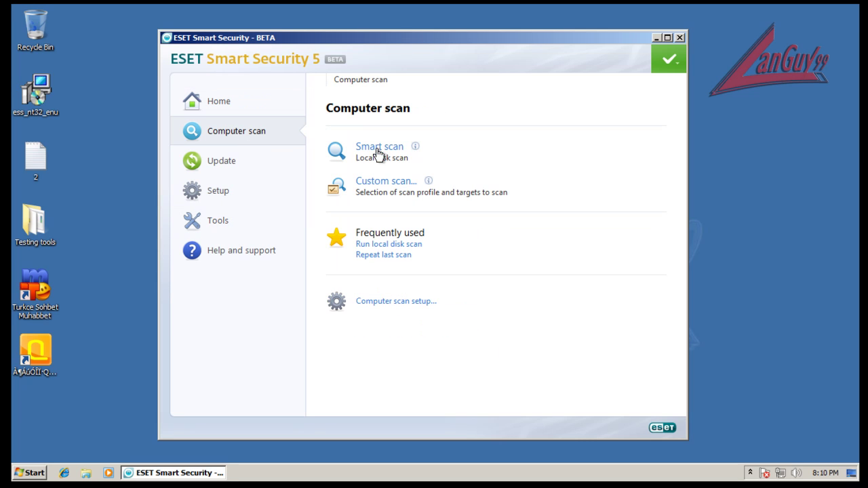
click(422, 301)
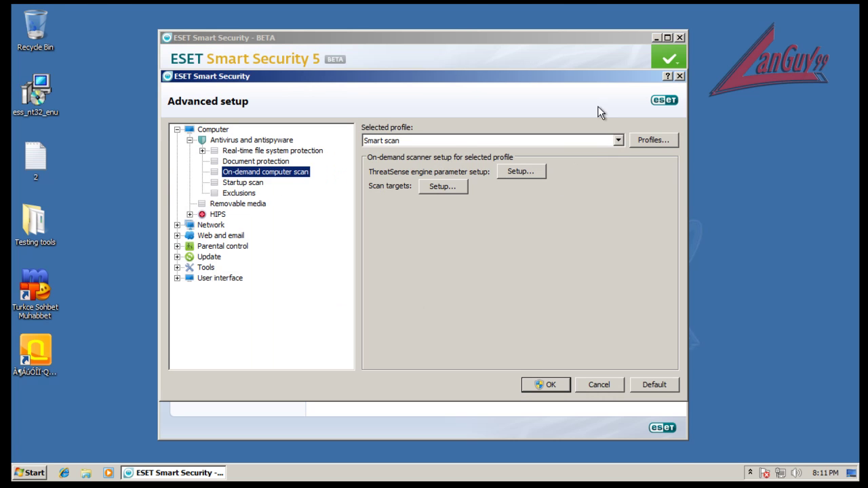
drag(636, 81, 607, 267)
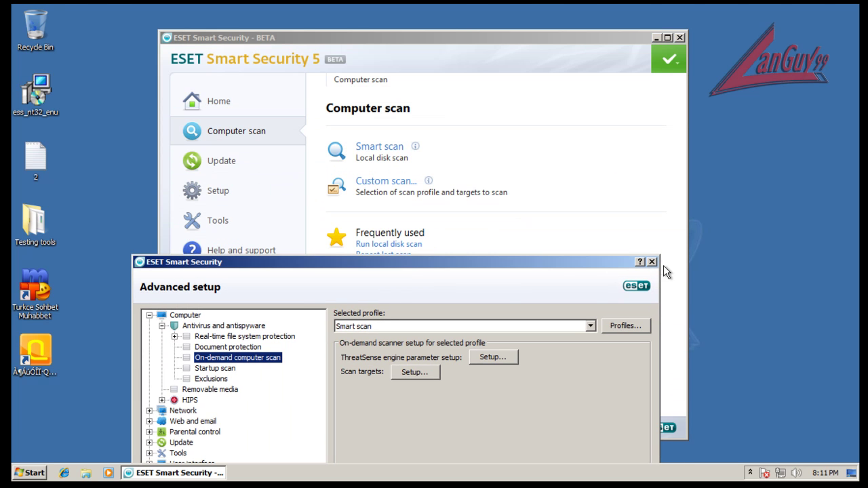
click(652, 262)
Run a custom In-depth scan of Operating memory and C:\ as Administrator: 62584 objects, 0 infected
click(398, 185)
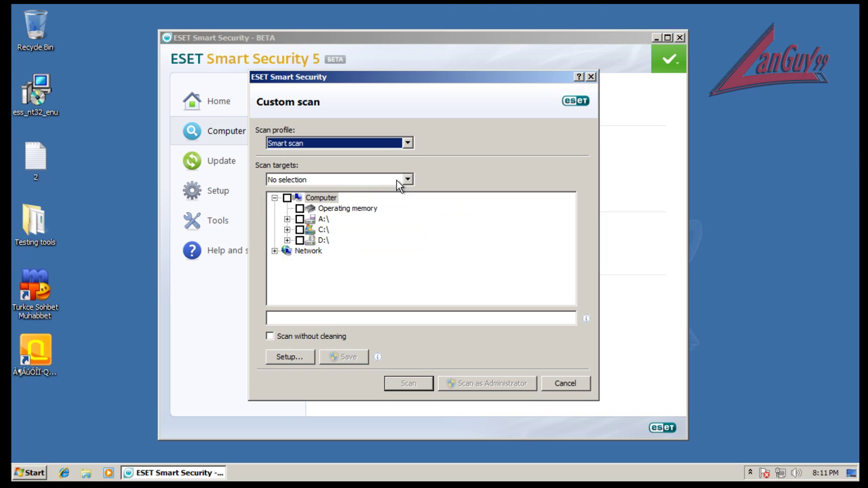
click(299, 208)
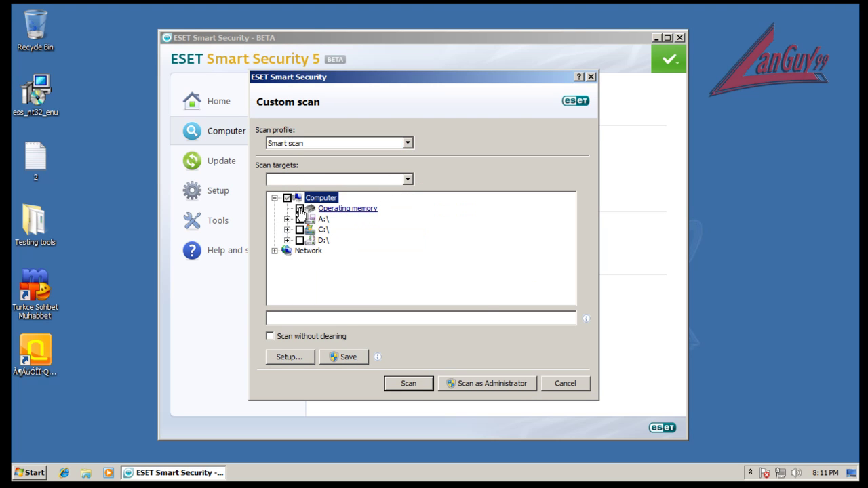
click(299, 229)
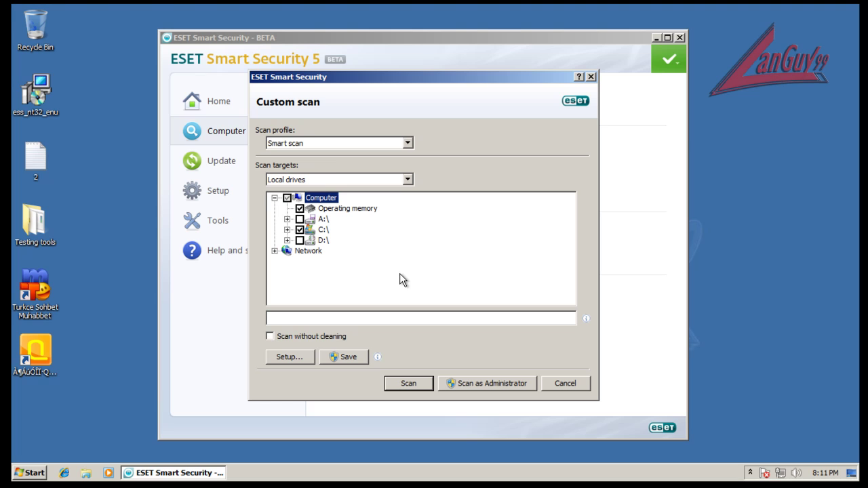
click(333, 143)
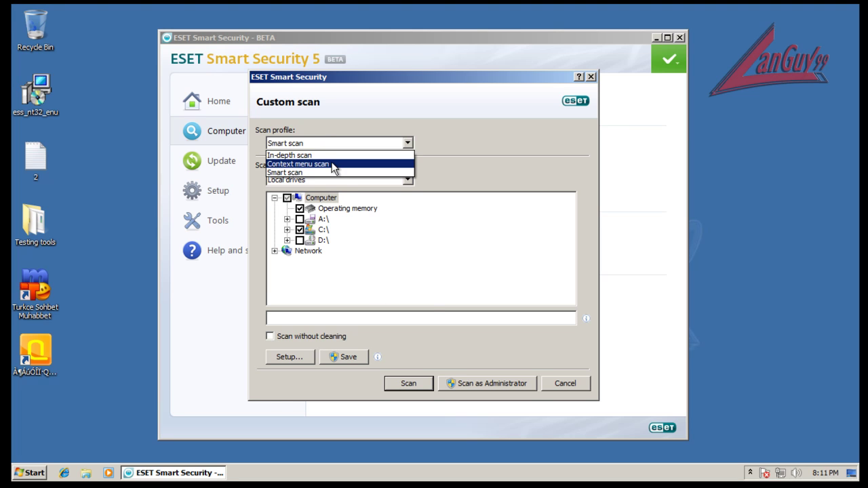
click(332, 156)
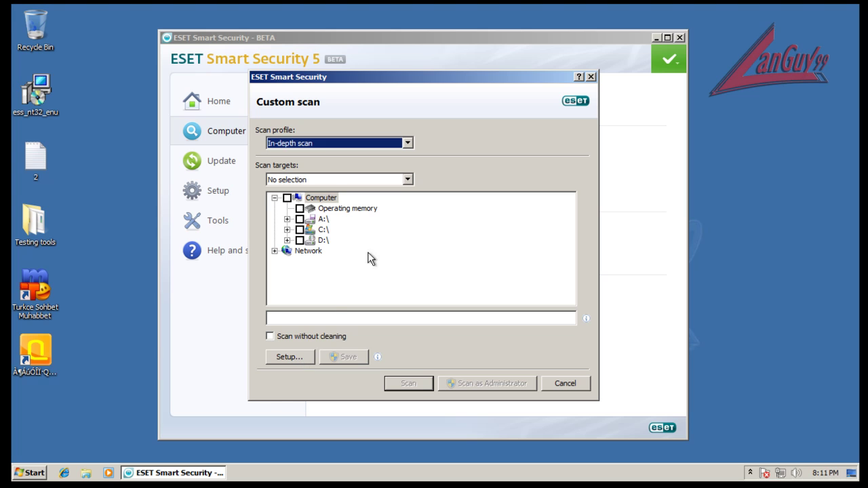
click(299, 209)
click(300, 229)
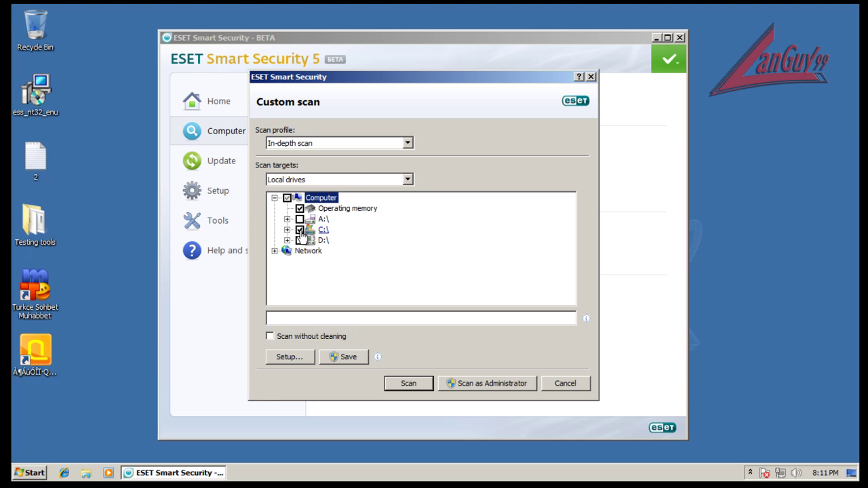
click(472, 385)
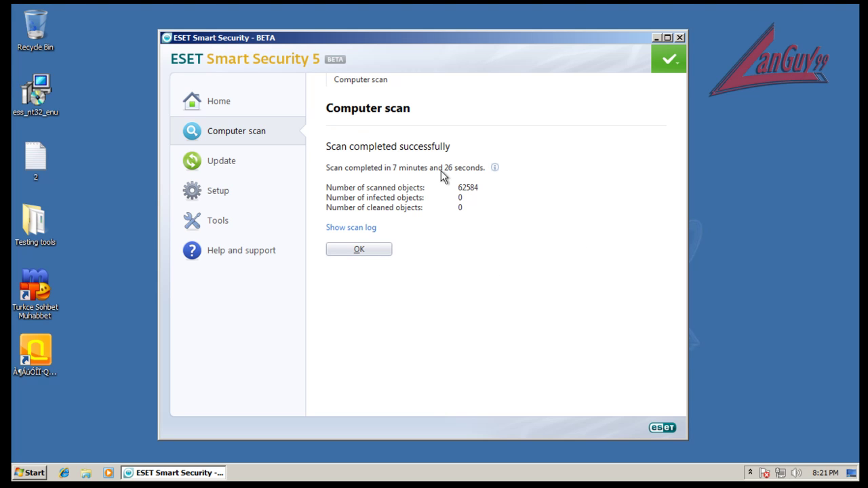
click(370, 252)
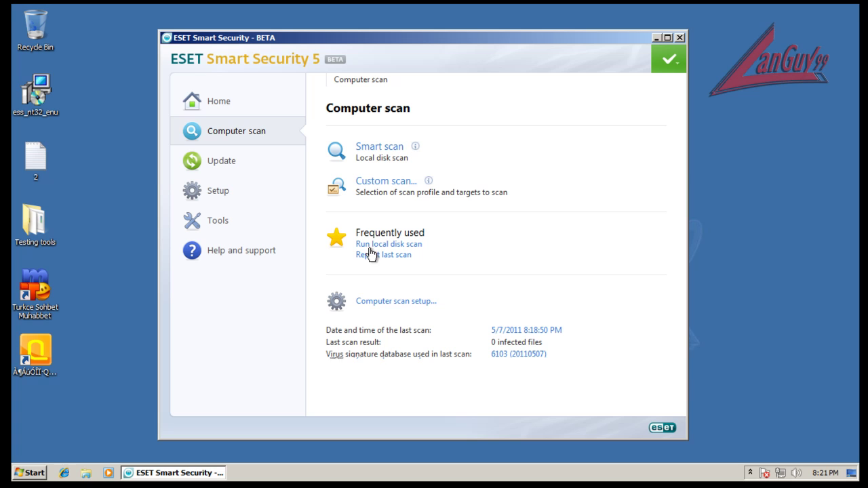
Close ESET, open Testing tools > ccleaner on the desktop, select CCleaner, and minimize the folder
click(679, 39)
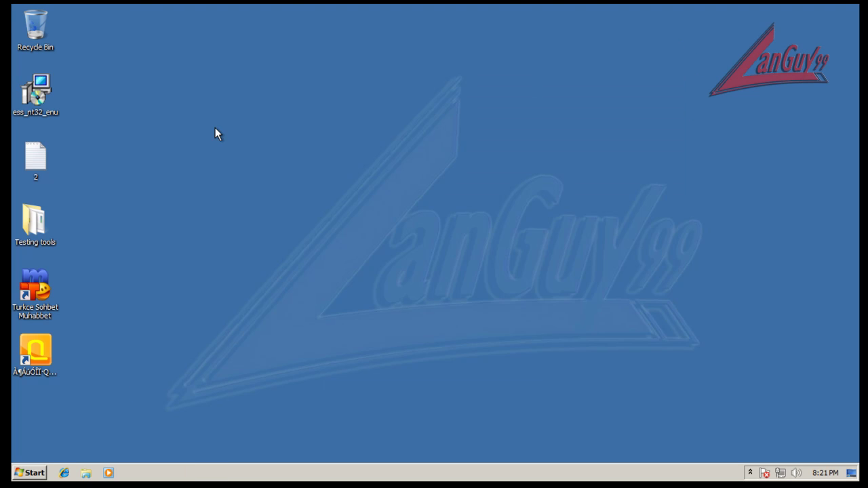
double_click(39, 219)
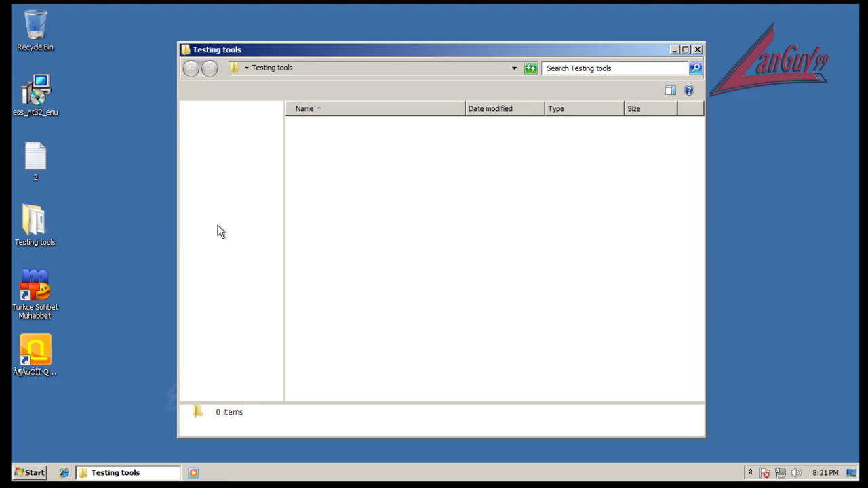
double_click(322, 127)
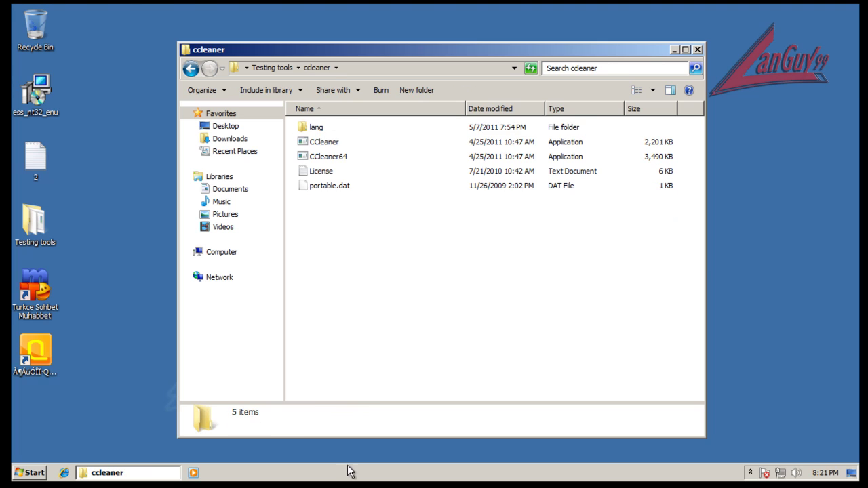
click(326, 144)
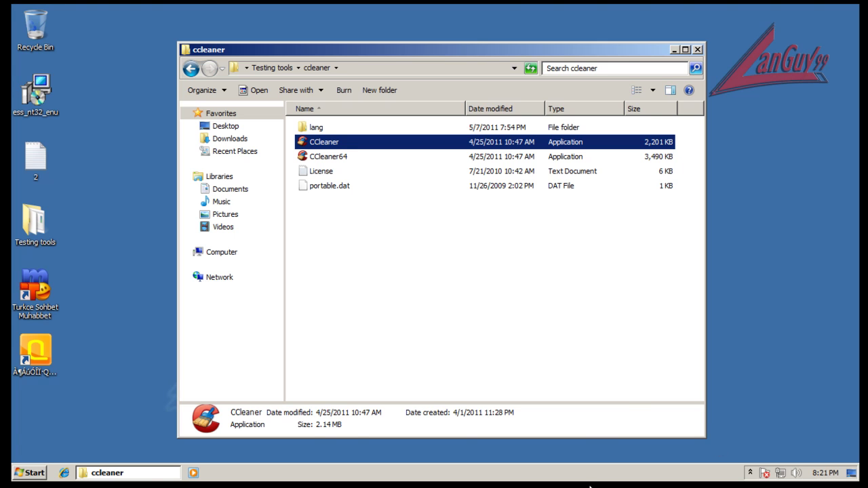
click(145, 471)
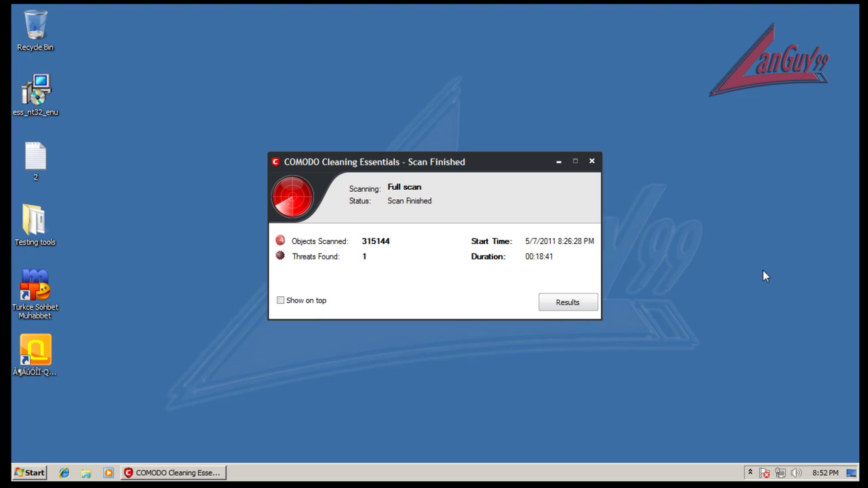
Clean the single mIRC threat from COMODO's full scan results and accept the immediate restart
click(569, 303)
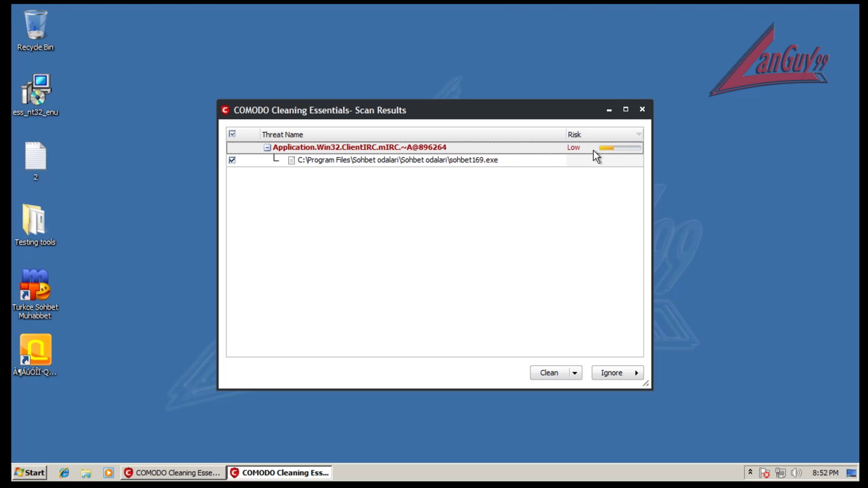
click(547, 372)
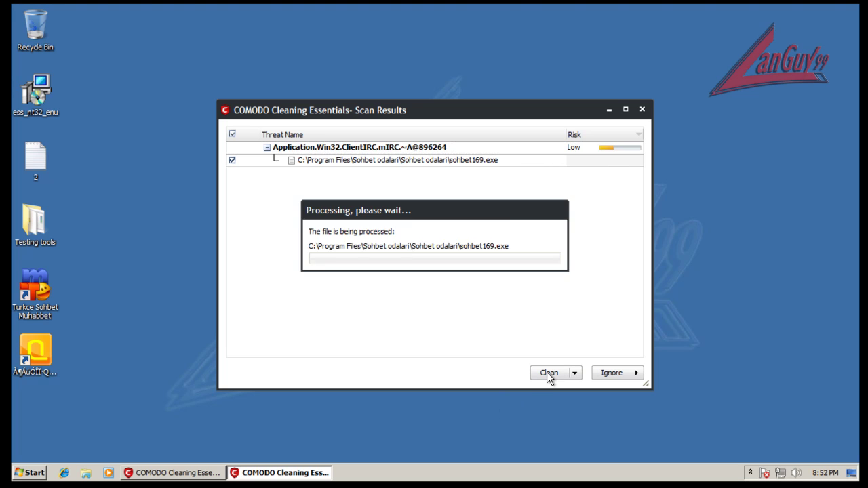
click(642, 110)
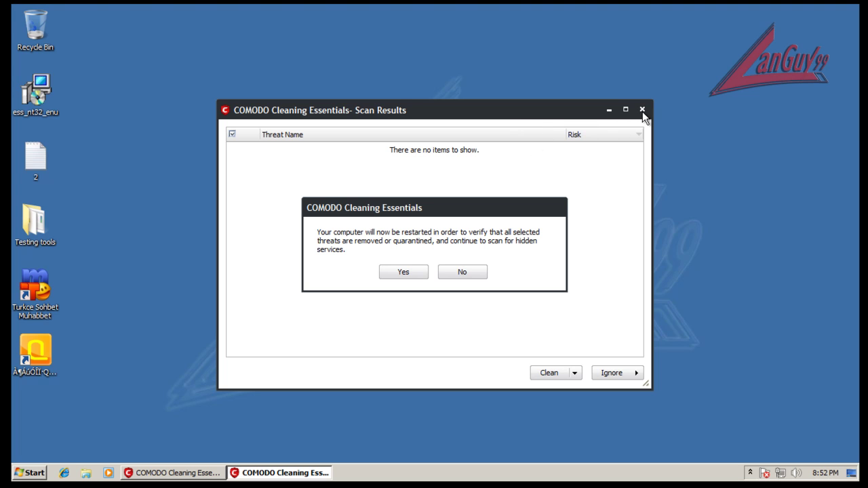
click(404, 272)
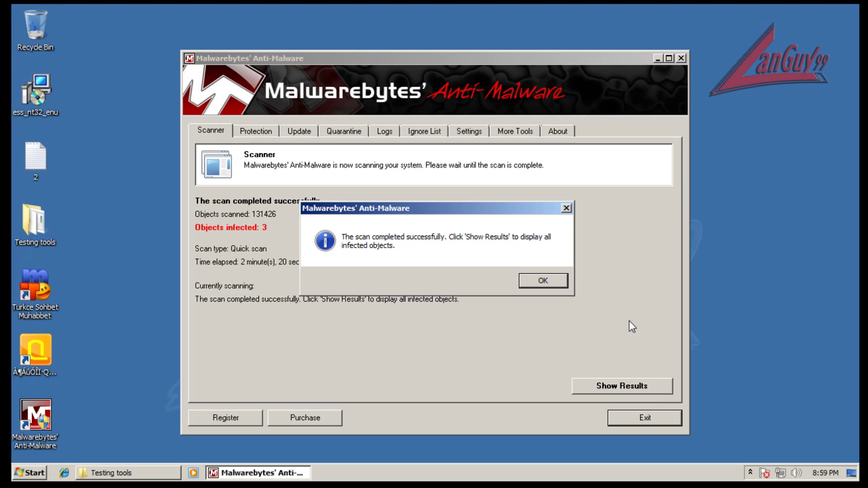
List the three infected objects from Malwarebytes' quick scan, widening the window and columns to show full paths
click(543, 280)
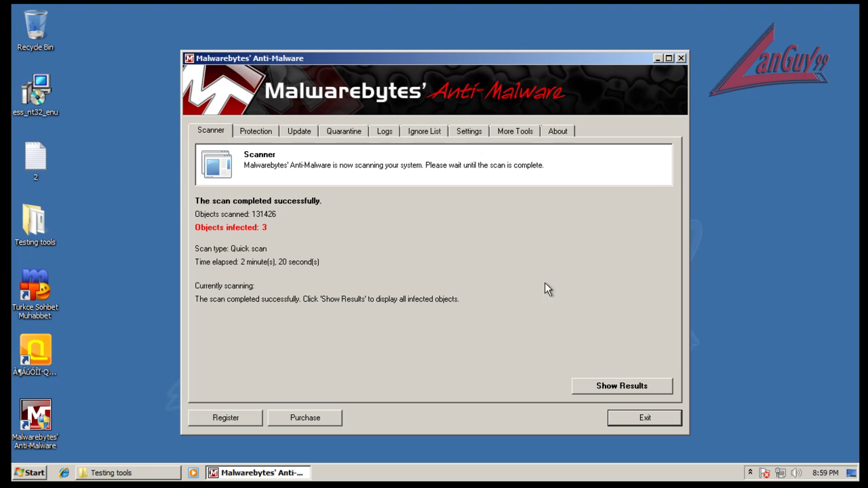
click(631, 385)
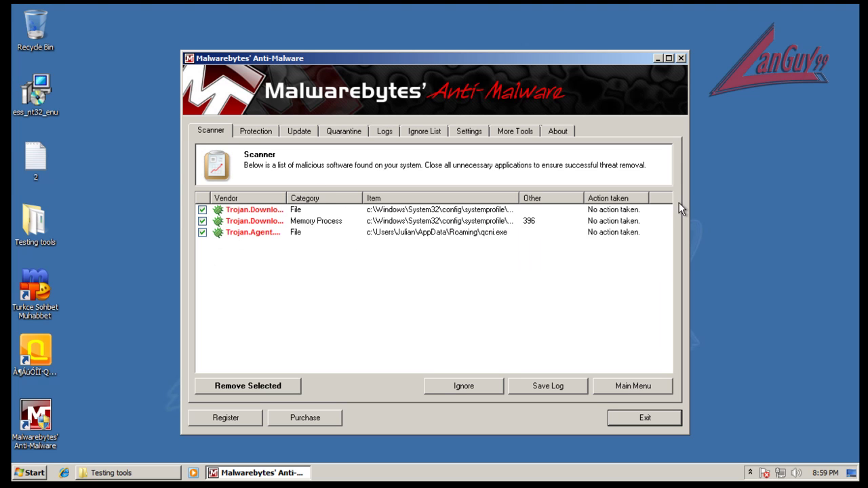
drag(687, 206, 836, 203)
drag(563, 61, 478, 58)
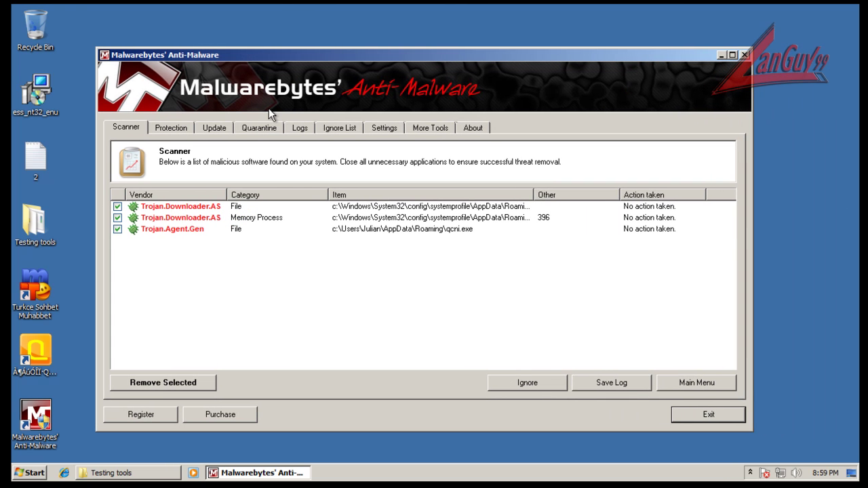
drag(226, 207, 236, 206)
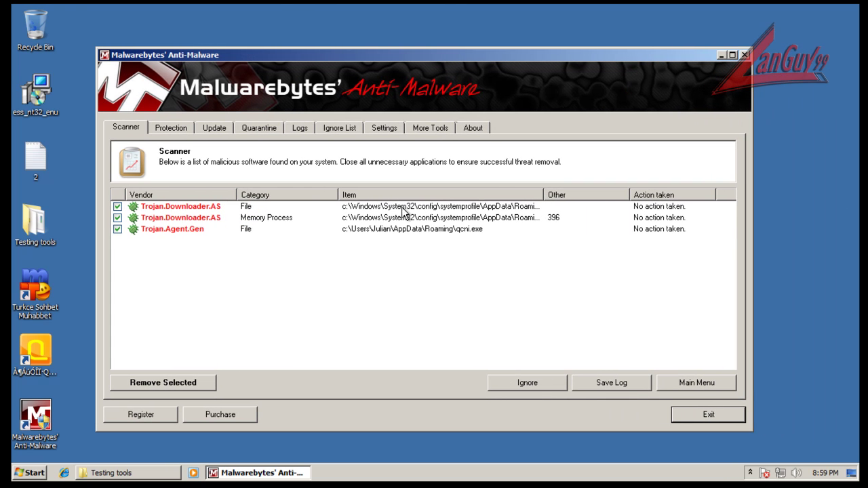
double_click(546, 197)
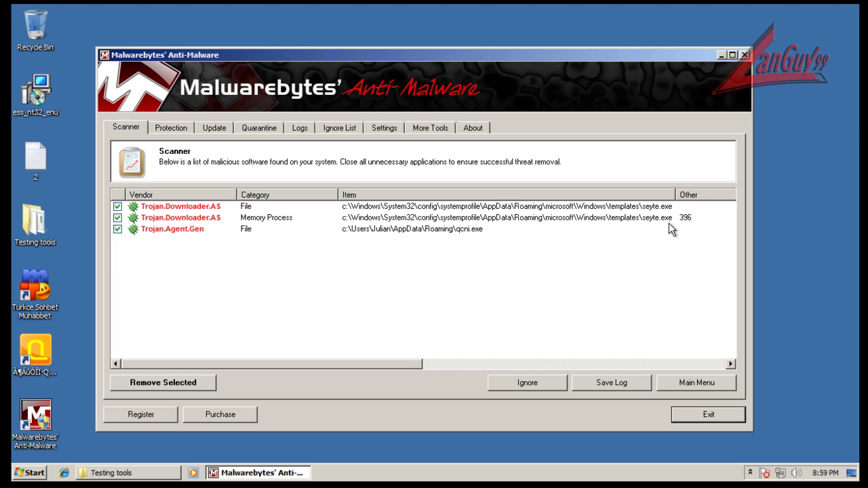
Remove the three checked Trojan detections, including Trojan.Agent.Gen, and restart the computer to finish removal
click(447, 230)
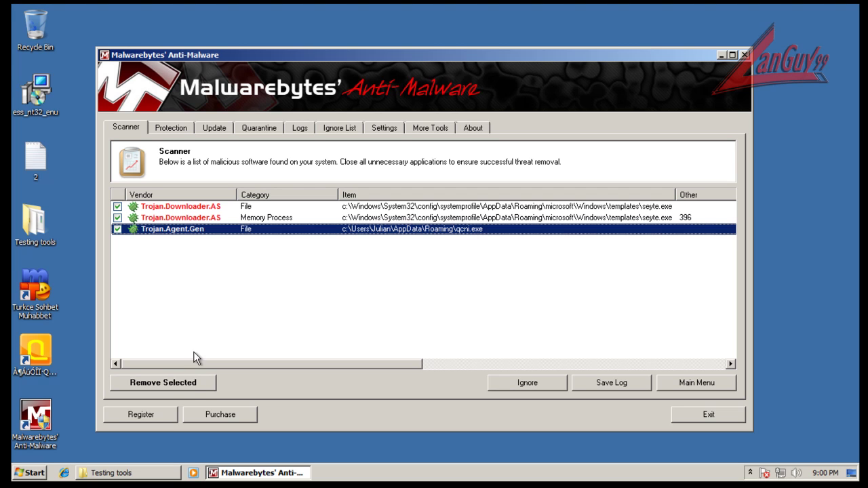
click(191, 383)
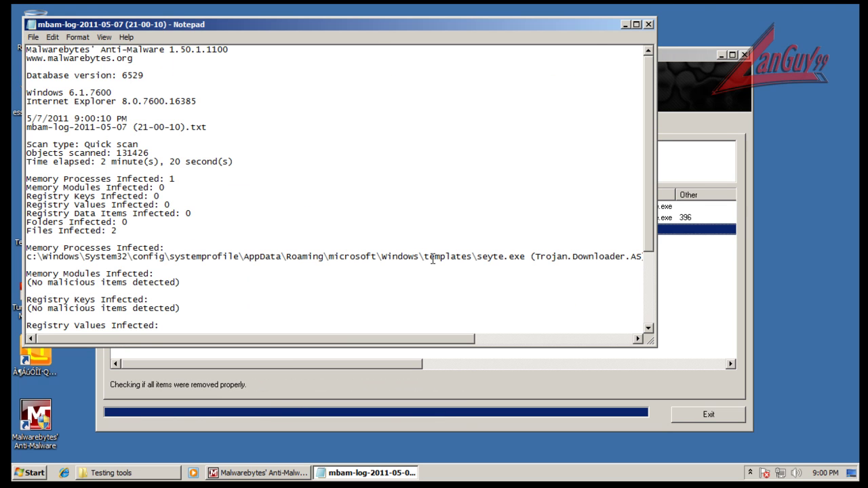
click(648, 24)
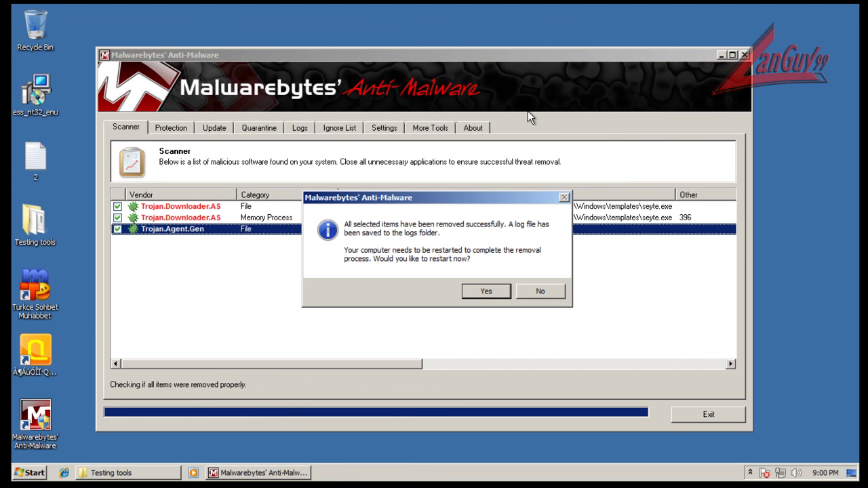
right_click(365, 478)
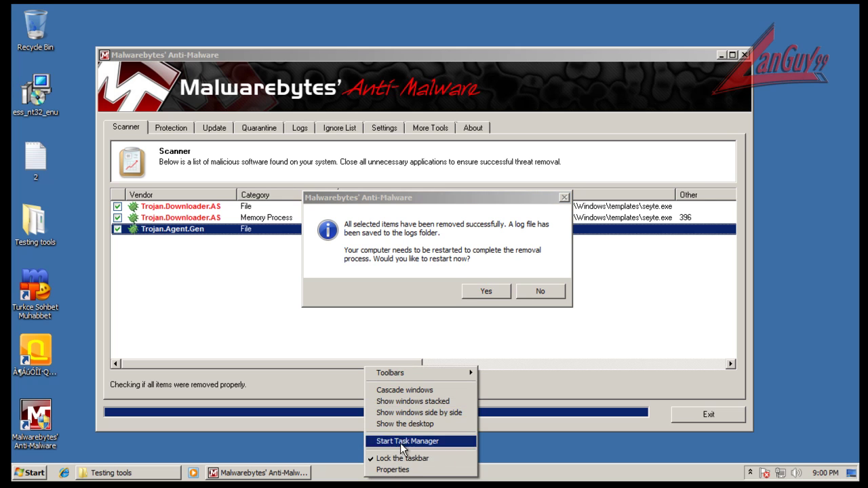
click(489, 293)
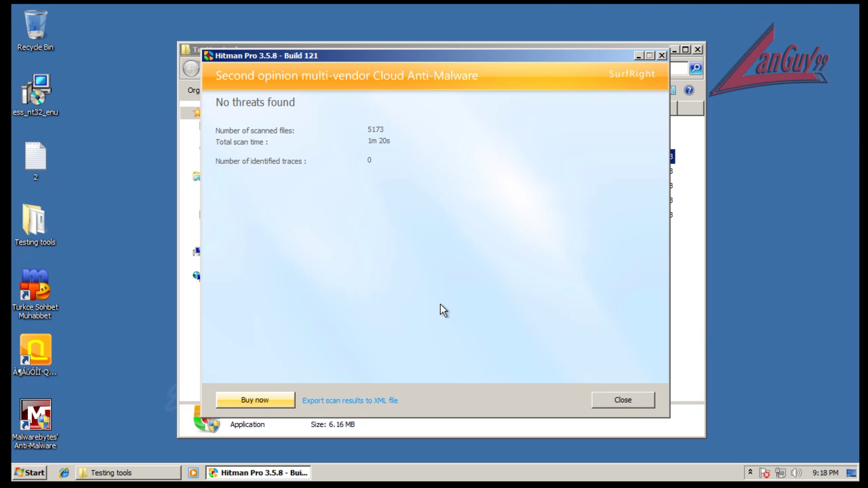
Close Hitman Pro's clean scan result (0 traces) and the Testing tools folder window
click(623, 402)
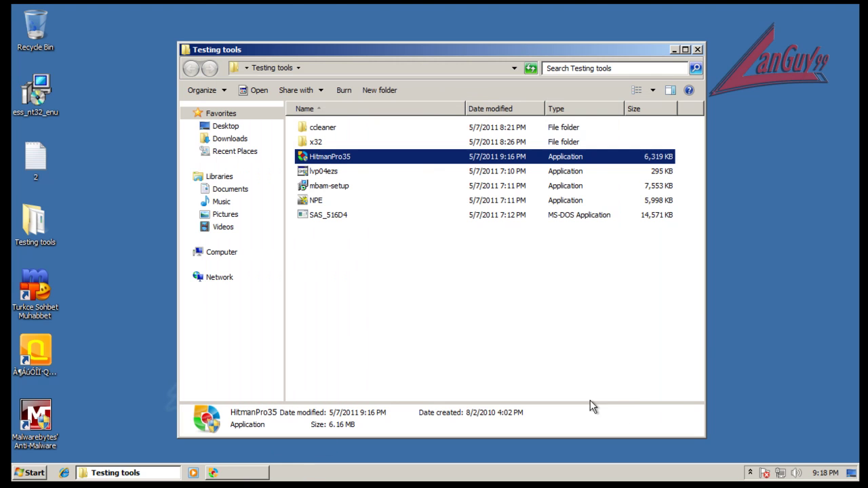
click(417, 280)
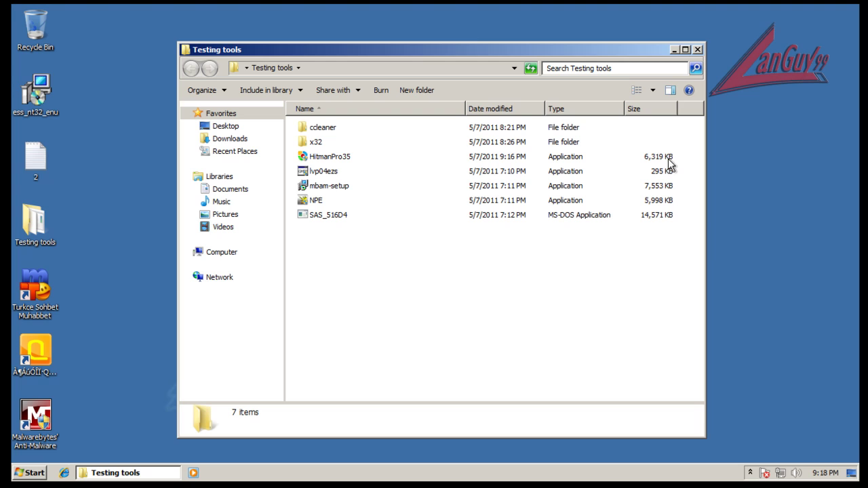
click(697, 50)
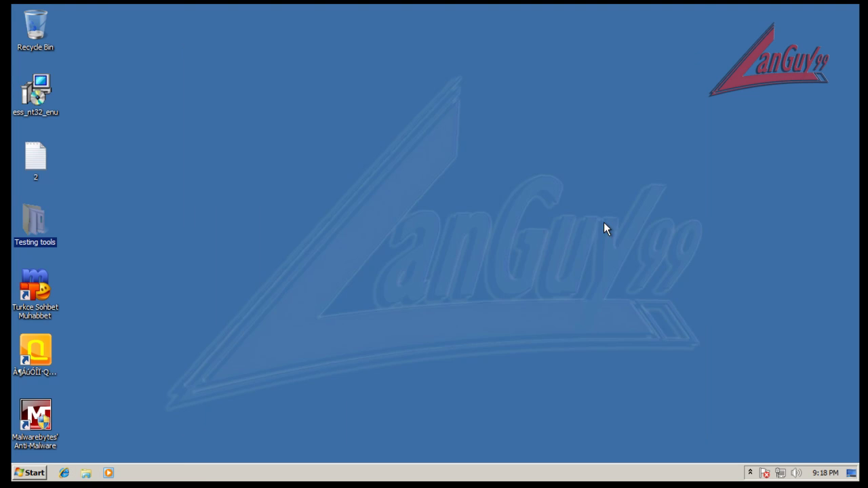
click(750, 473)
double_click(740, 422)
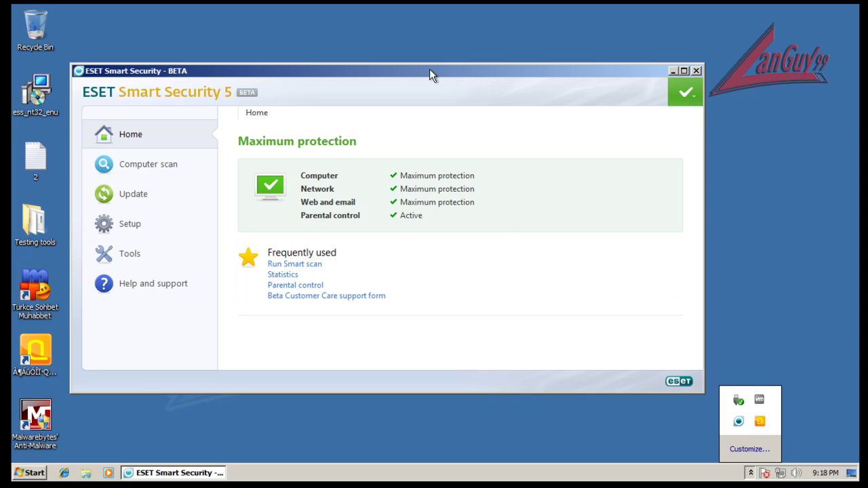
drag(425, 72, 507, 55)
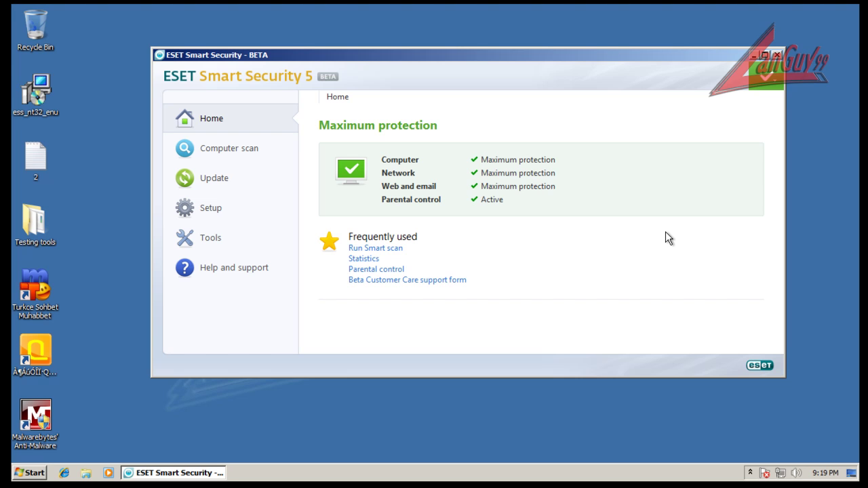
click(778, 55)
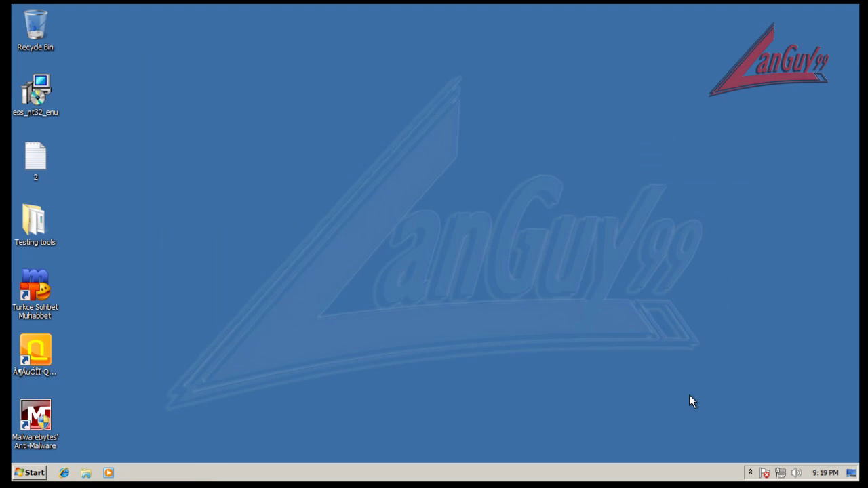